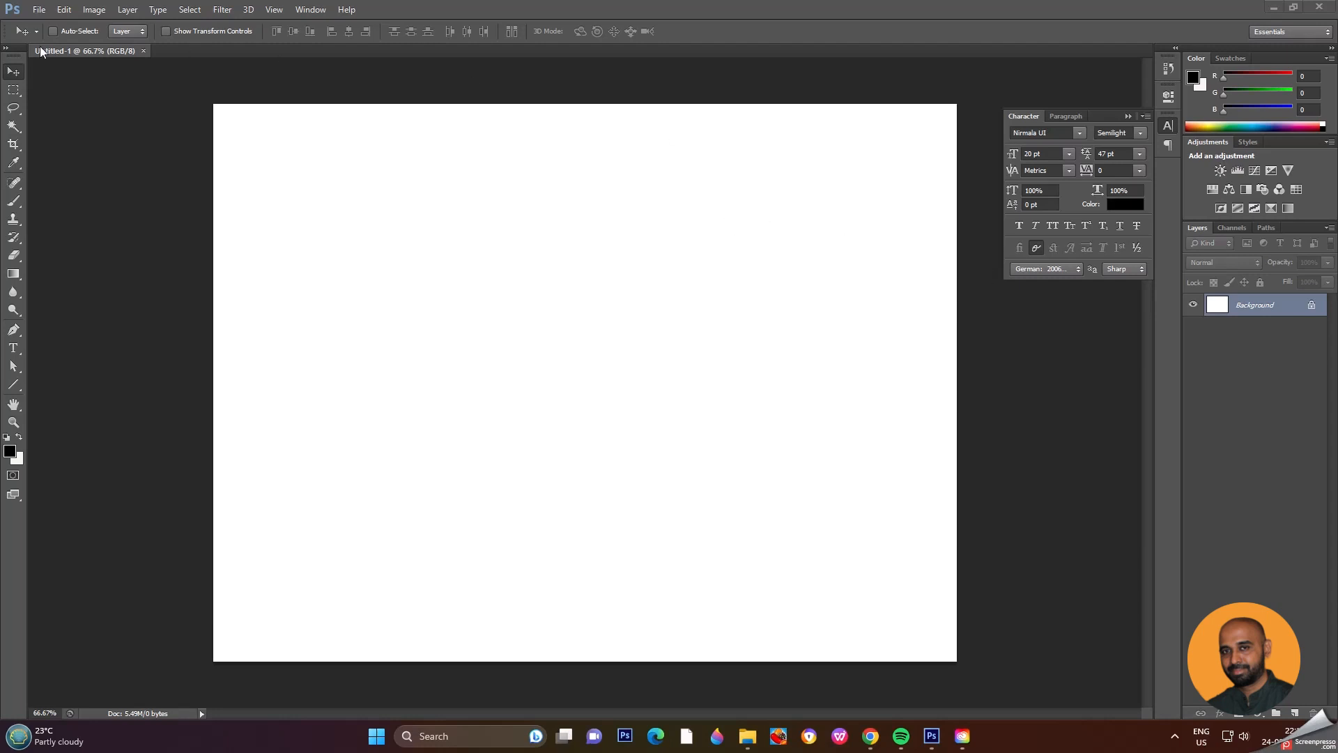
# Step: Open 01.png from Downloads and copy the whole car image into the Untitled-1 document as a new layer
pyautogui.click(42, 11)
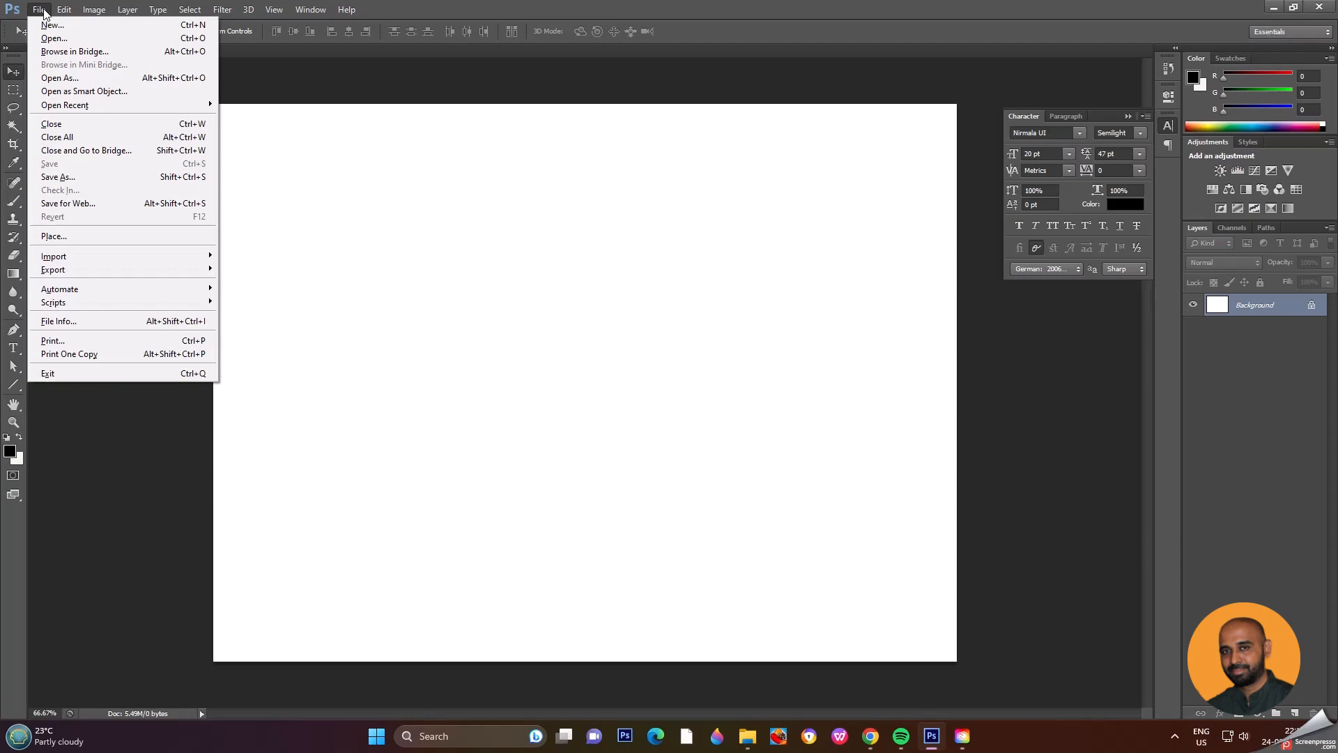
pyautogui.click(63, 40)
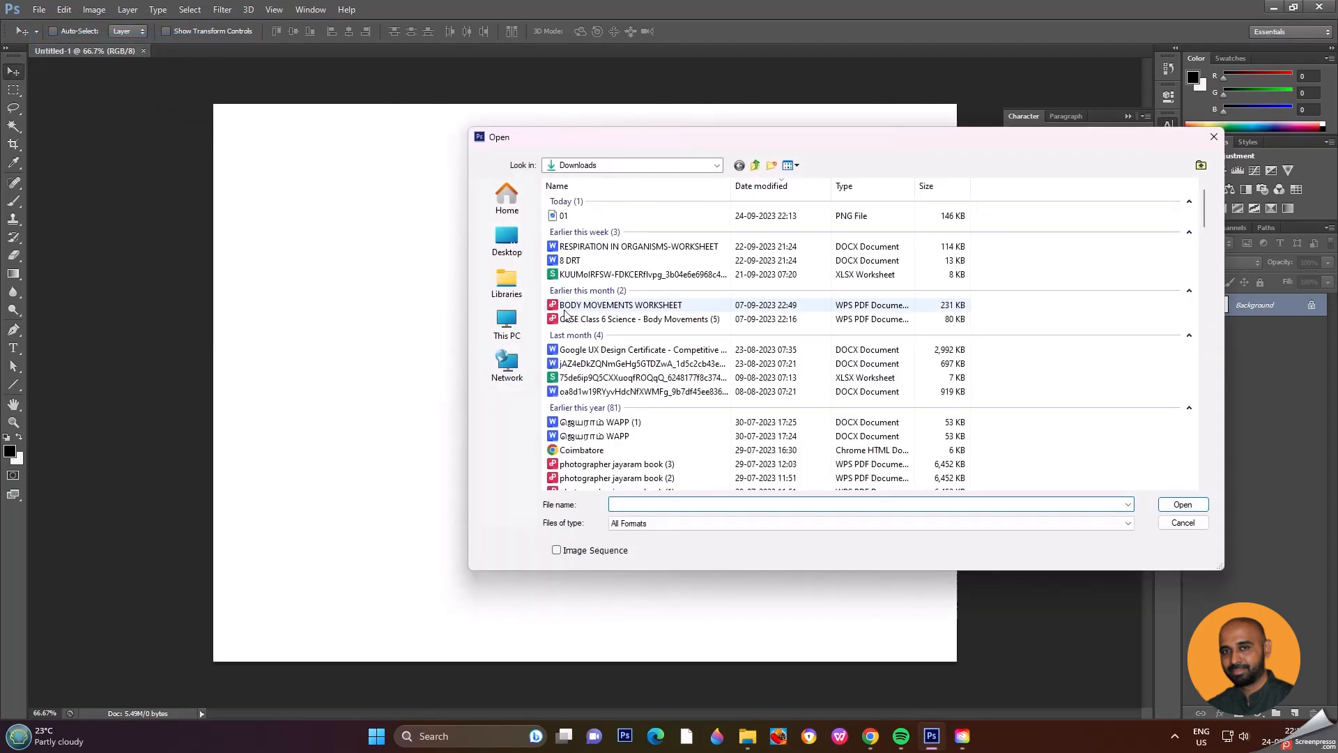
pyautogui.doubleClick(563, 217)
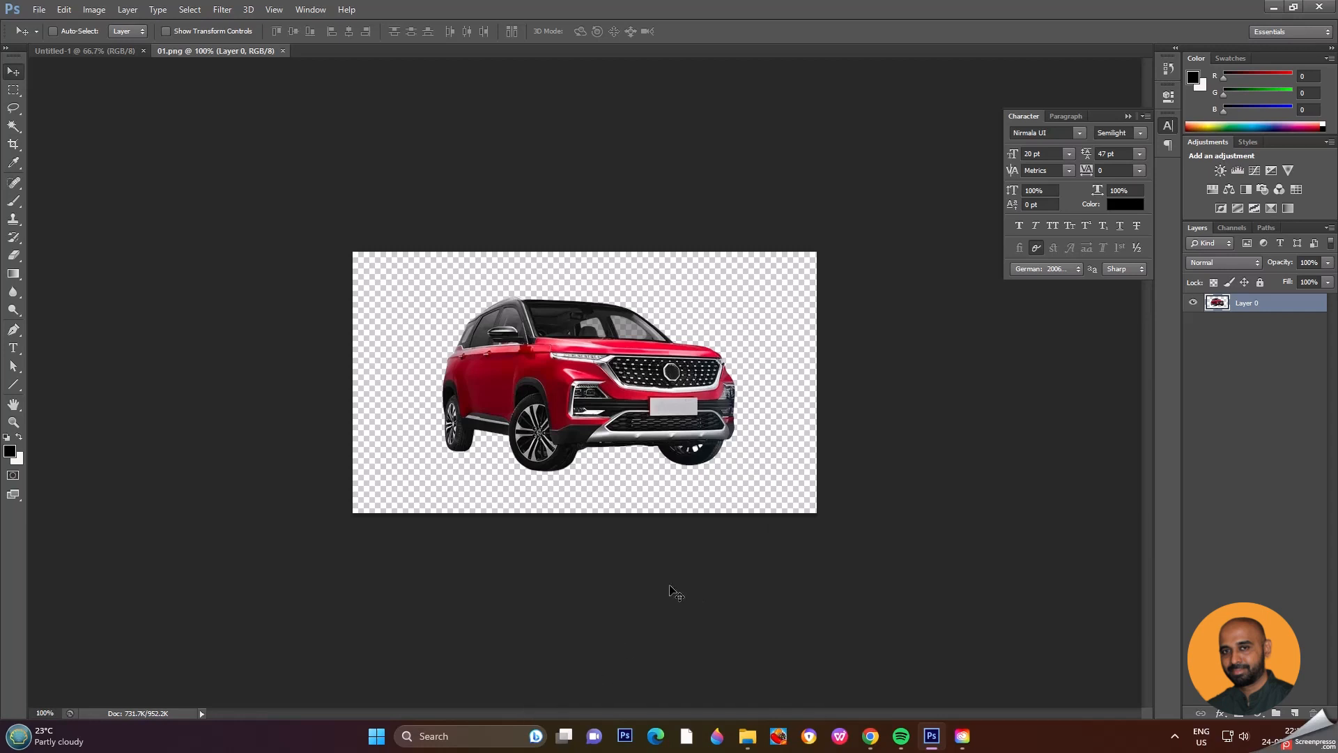
pyautogui.hotkey('ctrl', 'a')
pyautogui.click(94, 53)
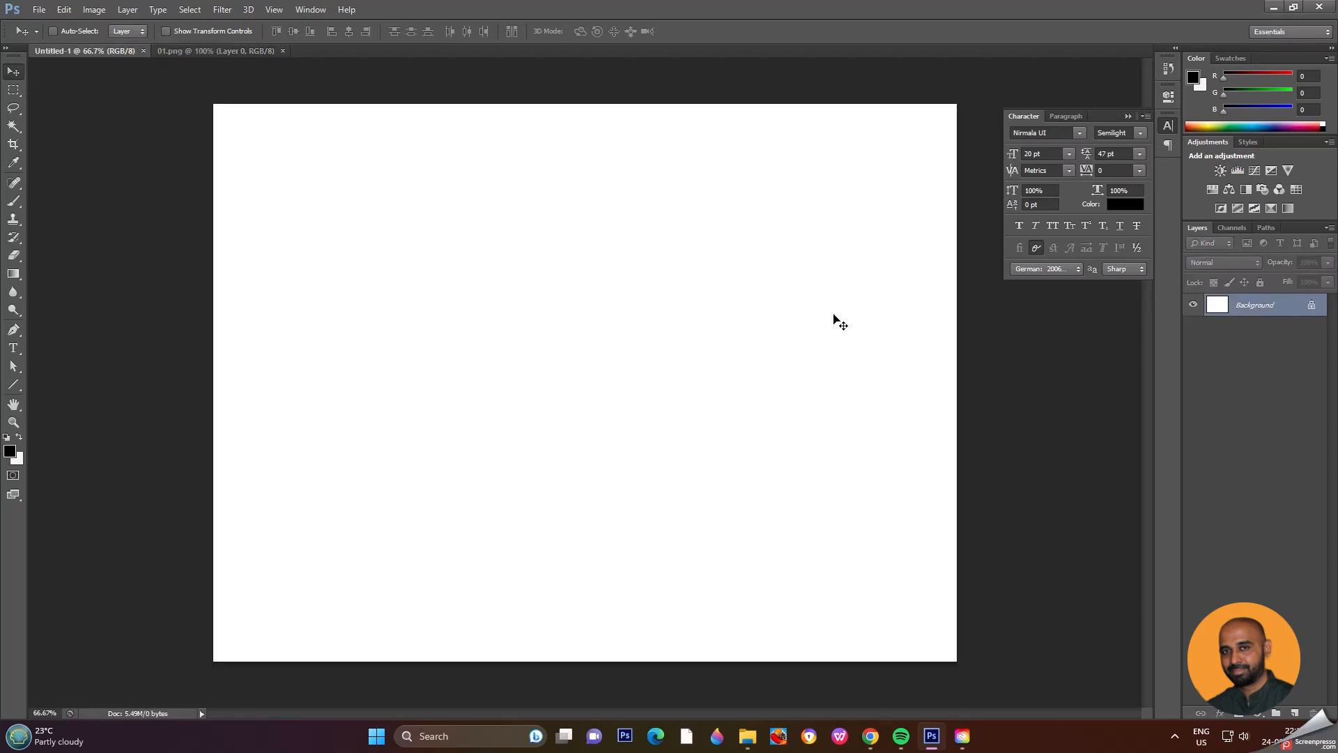
pyautogui.hotkey('ctrl', 'v')
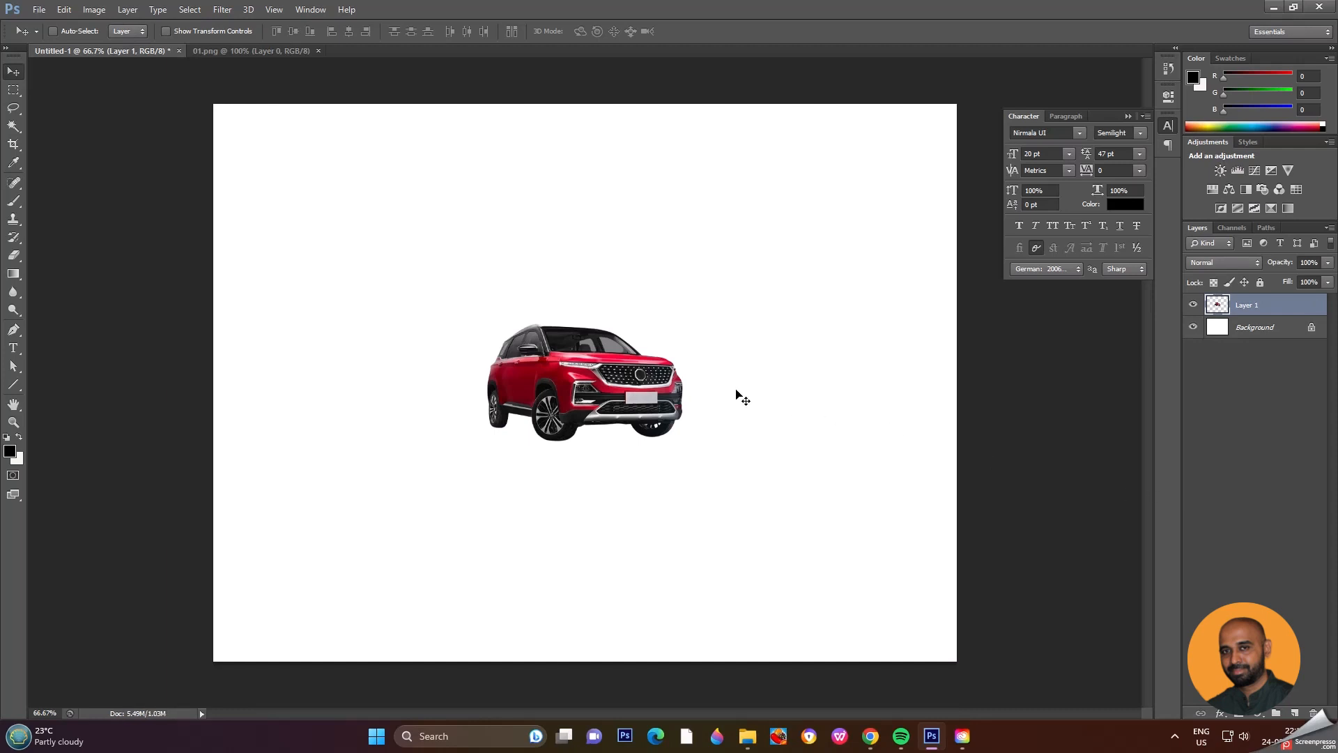
# Step: Scale the car proportionally from its centre to about 177% with Free Transform
pyautogui.hotkey('ctrl', 't')
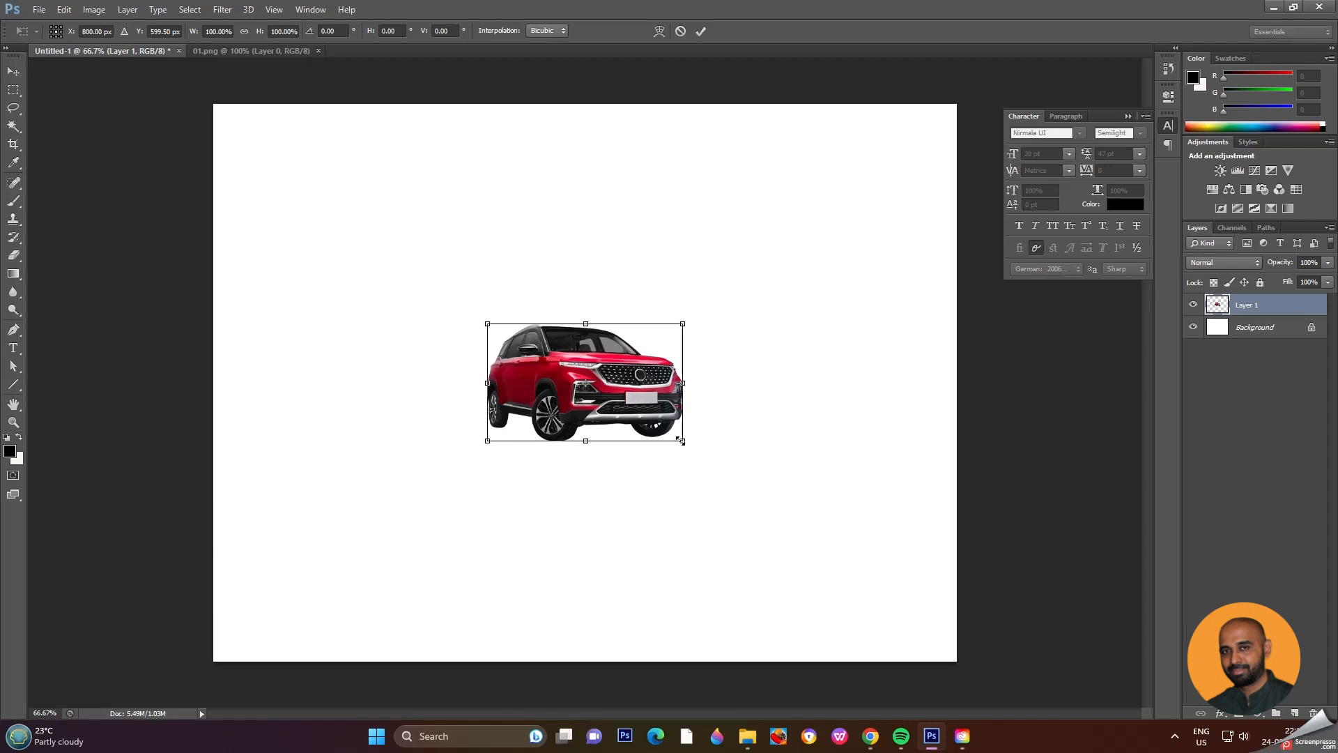
pyautogui.moveTo(681, 440); pyautogui.dragTo(756, 486)
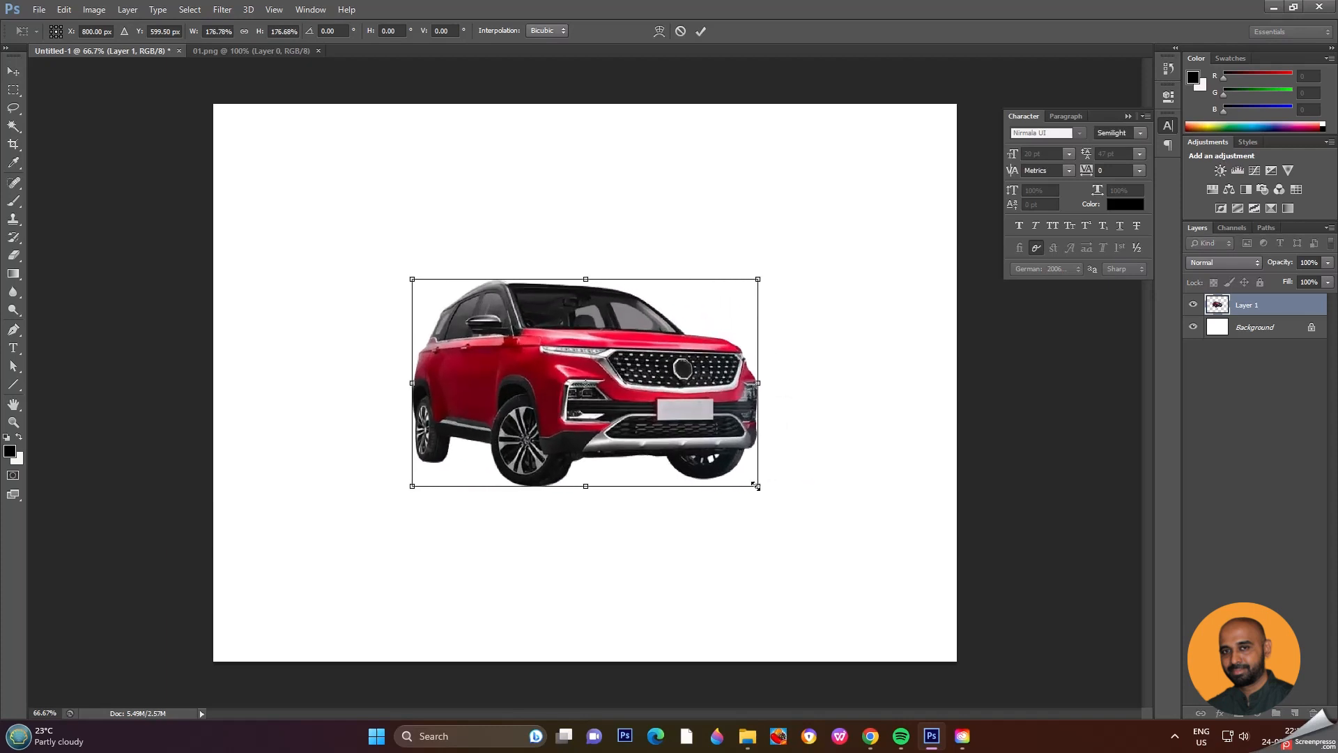
pyautogui.press('Return')
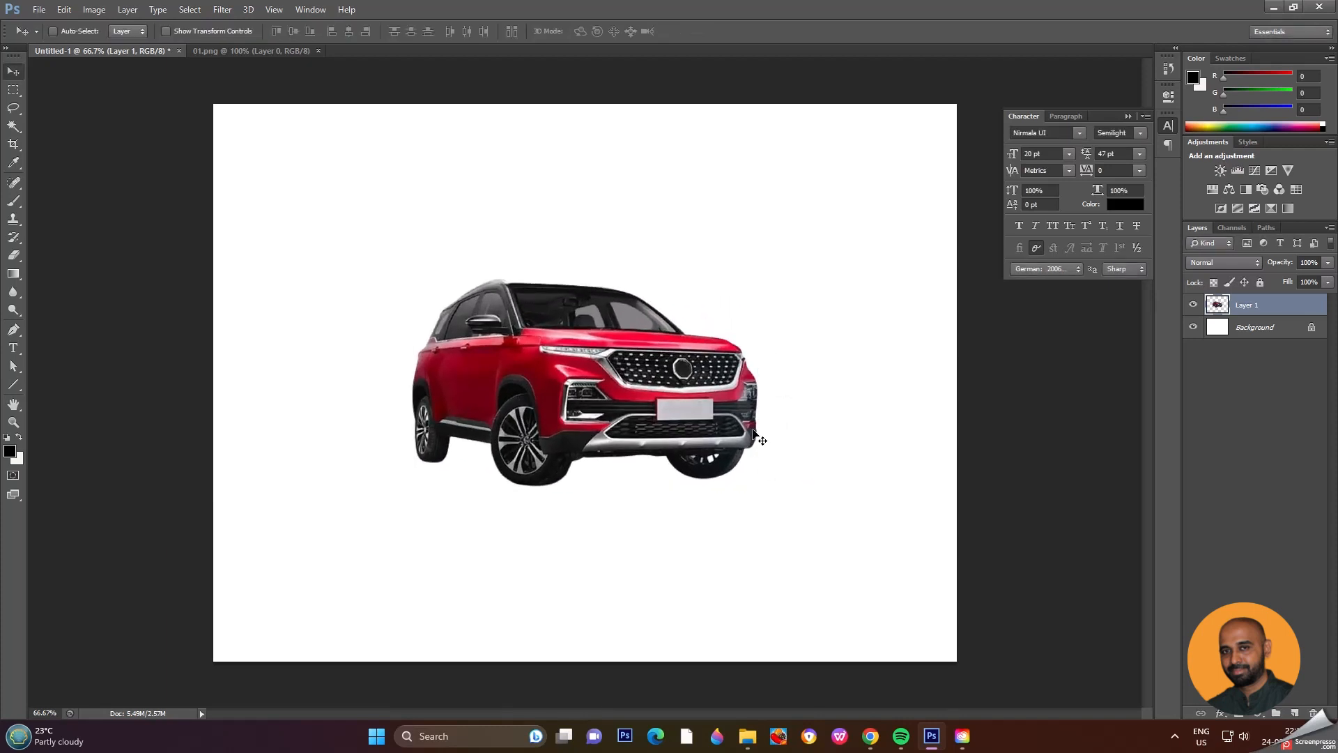
pyautogui.hotkey('ctrl', 't')
pyautogui.rightClick(700, 396)
pyautogui.click(760, 610)
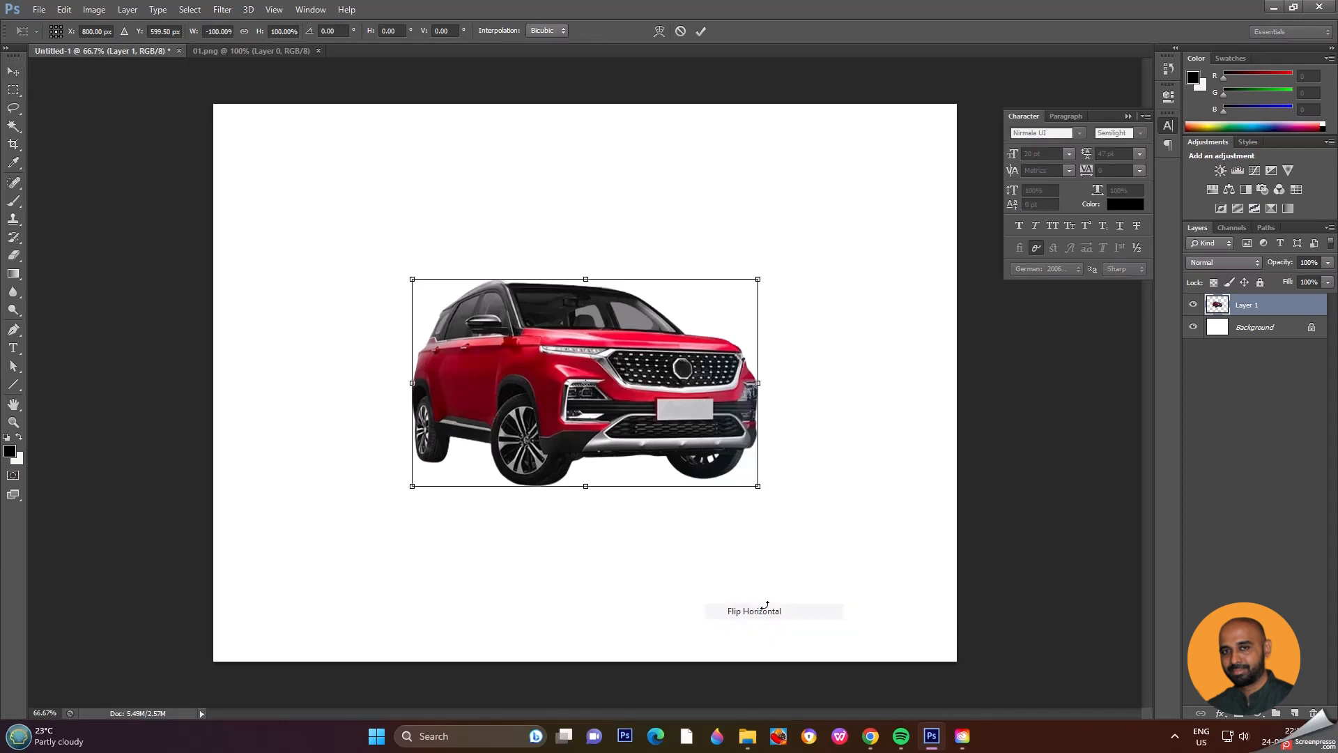
pyautogui.hotkey('ctrl', 'z')
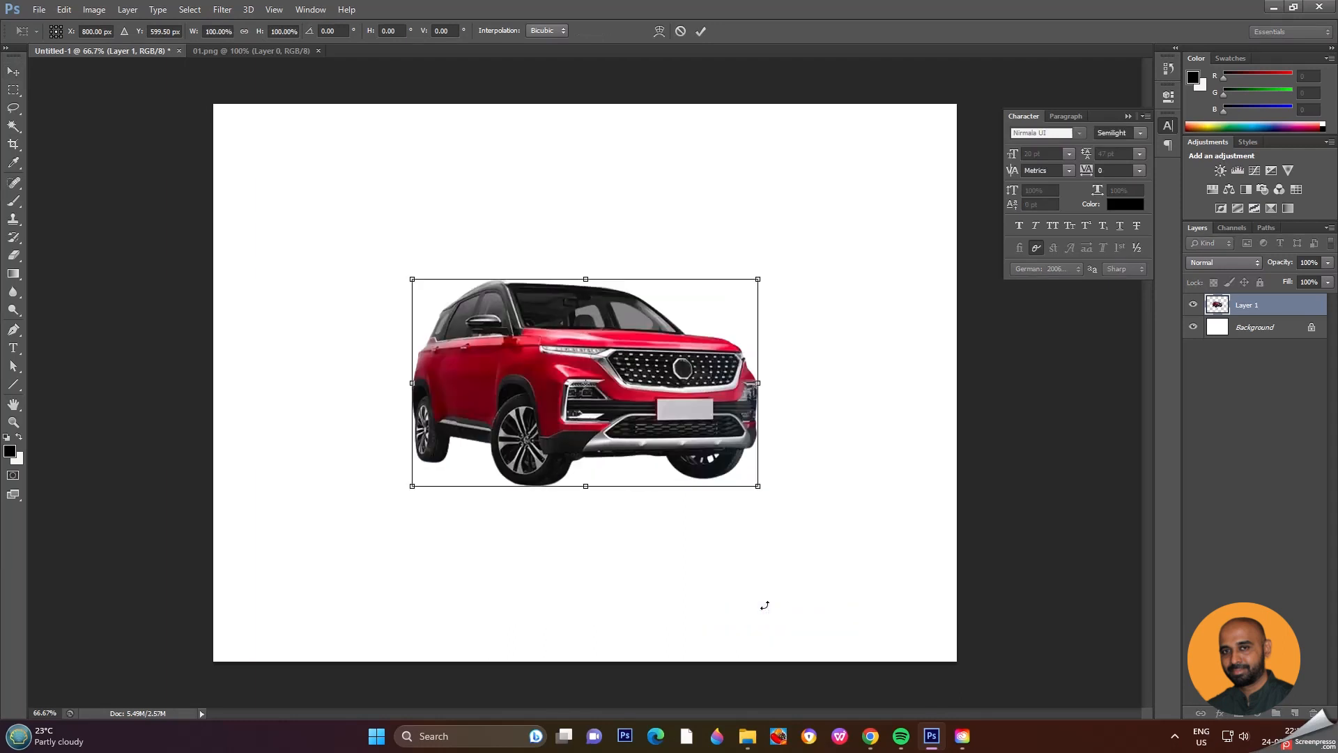
pyautogui.press('Return')
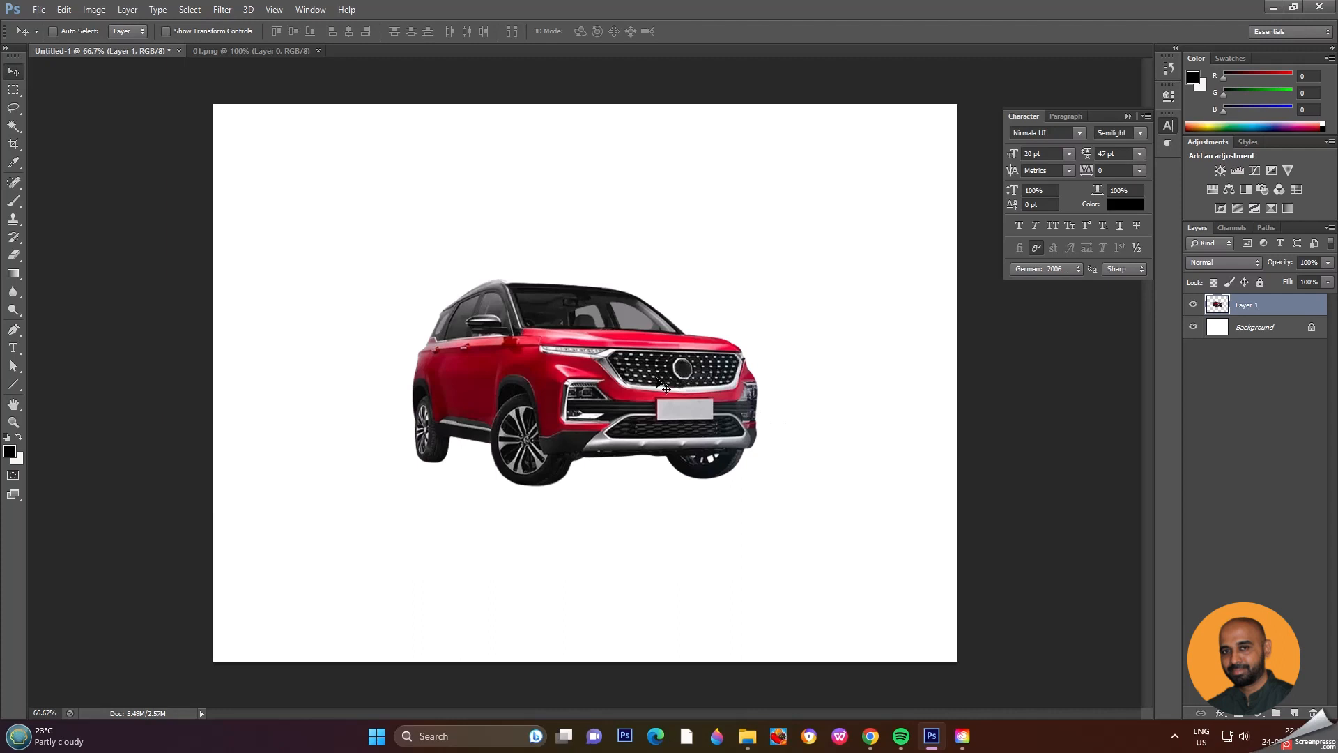
# Step: Add a new layer and draw a closed four-point Pen tool path across the car's underside between the wheels
pyautogui.click(1295, 713)
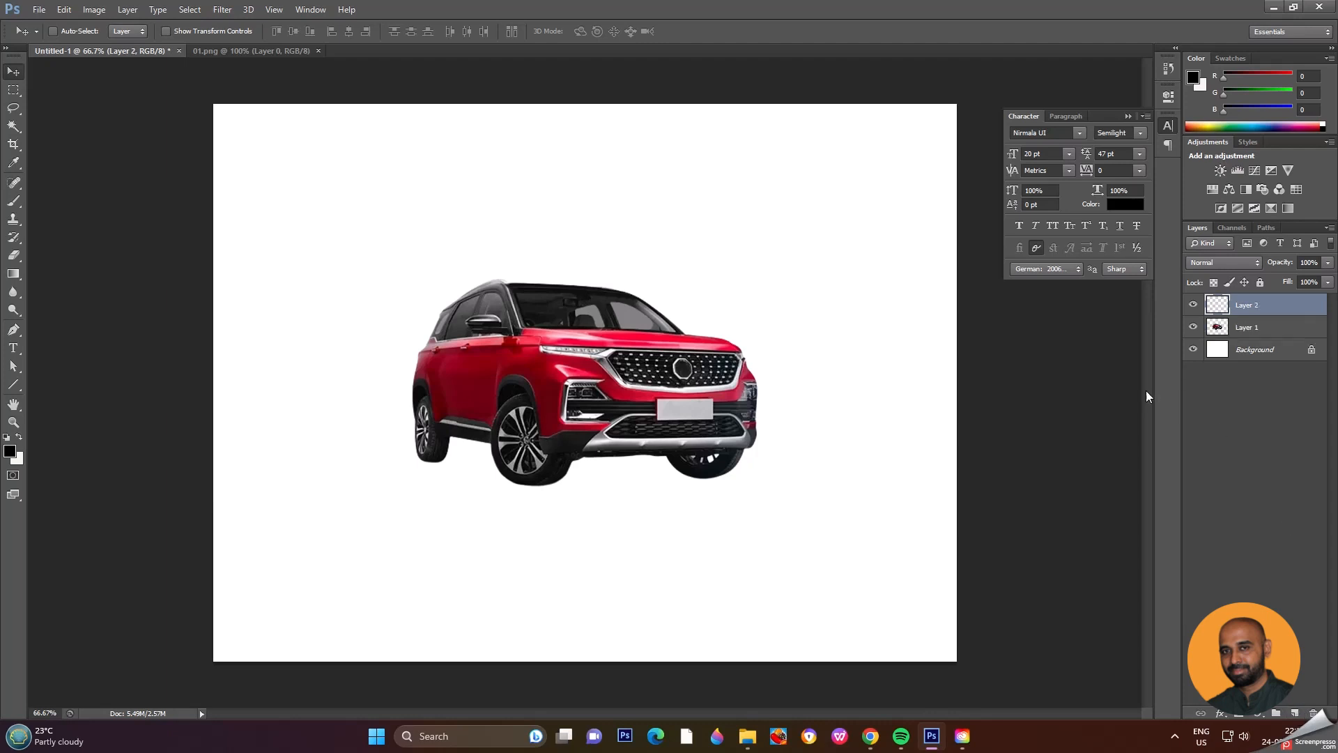
pyautogui.click(14, 331)
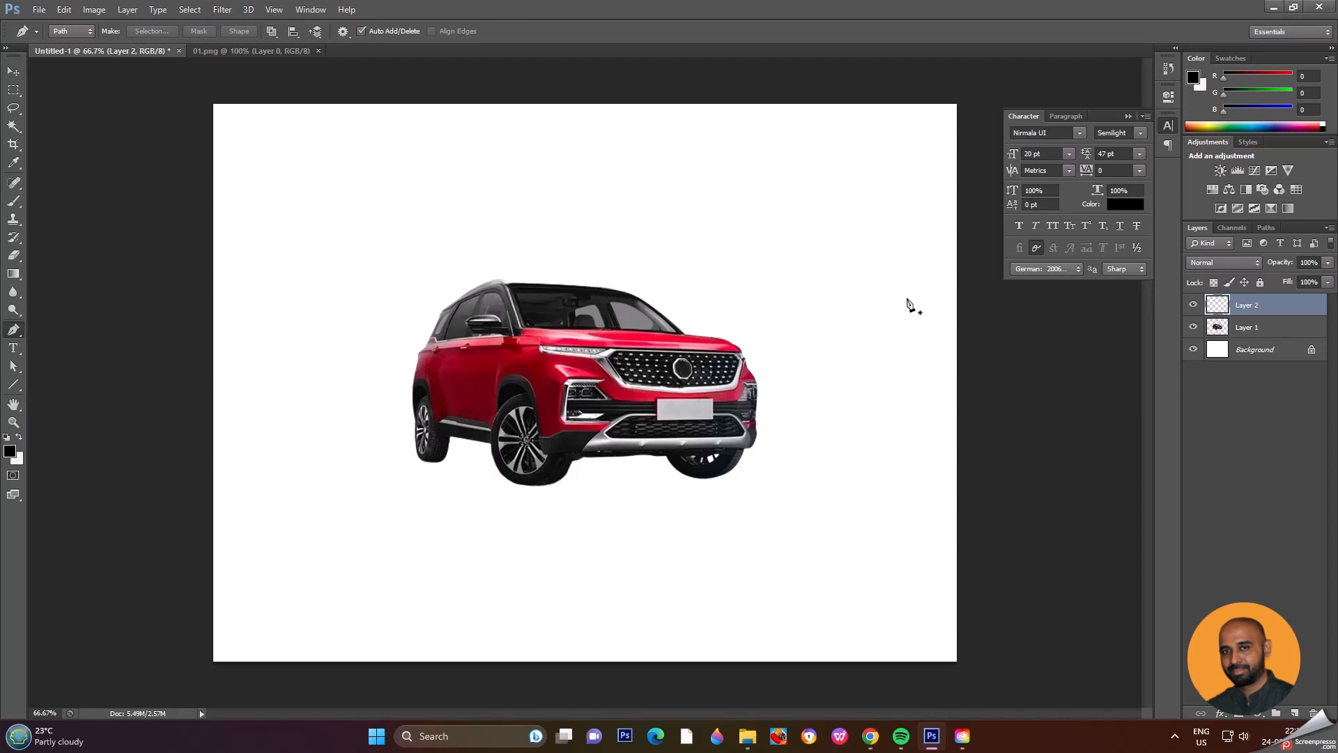
pyautogui.click(555, 462)
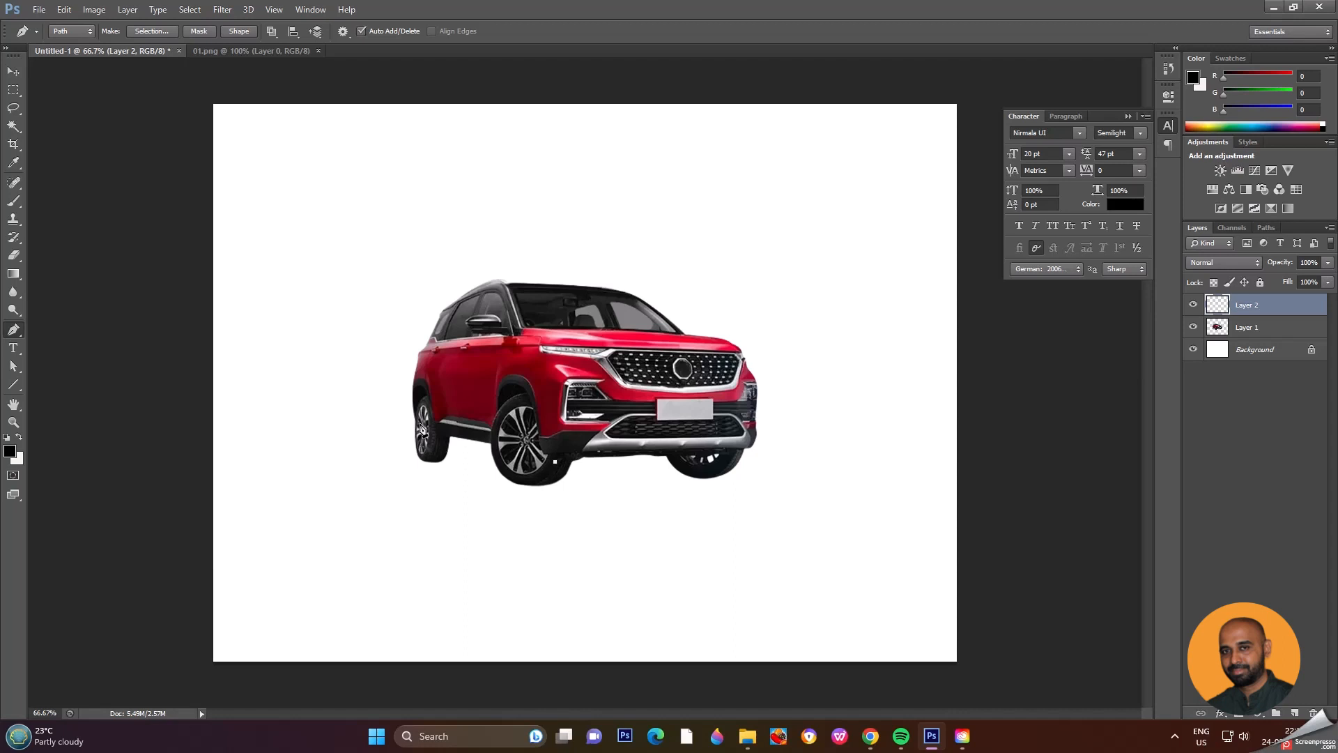
pyautogui.click(422, 429)
pyautogui.click(596, 418)
pyautogui.click(749, 447)
pyautogui.click(556, 461)
# Step: Save the work path under the name Car Base
pyautogui.click(1266, 228)
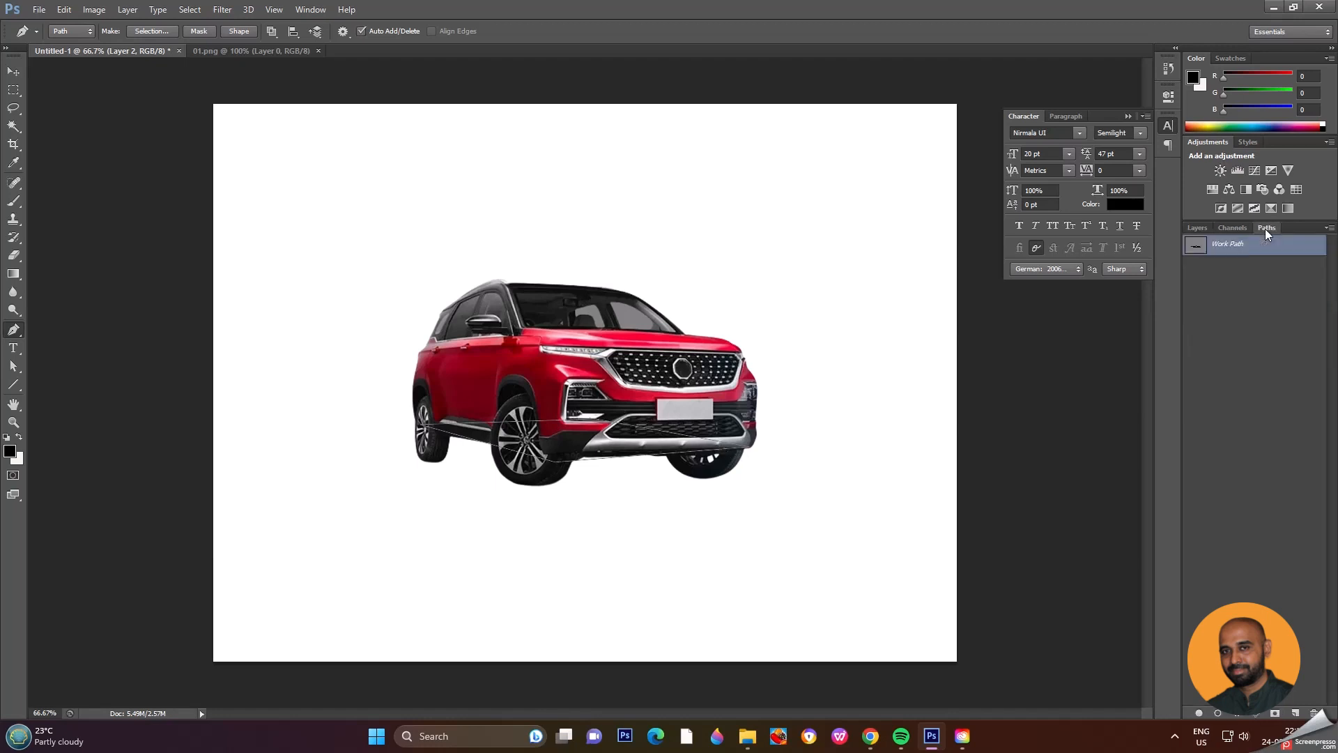
pyautogui.doubleClick(1202, 248)
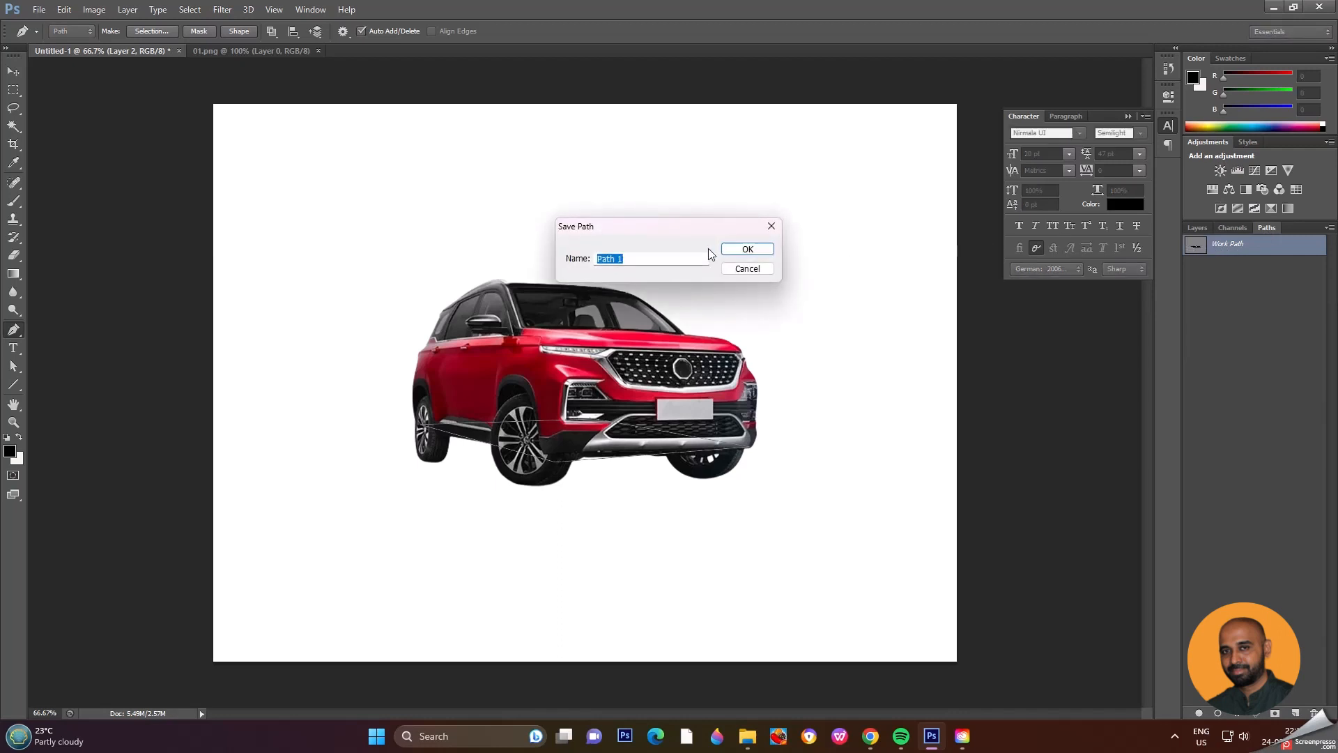
pyautogui.write('Car Base')
pyautogui.click(749, 250)
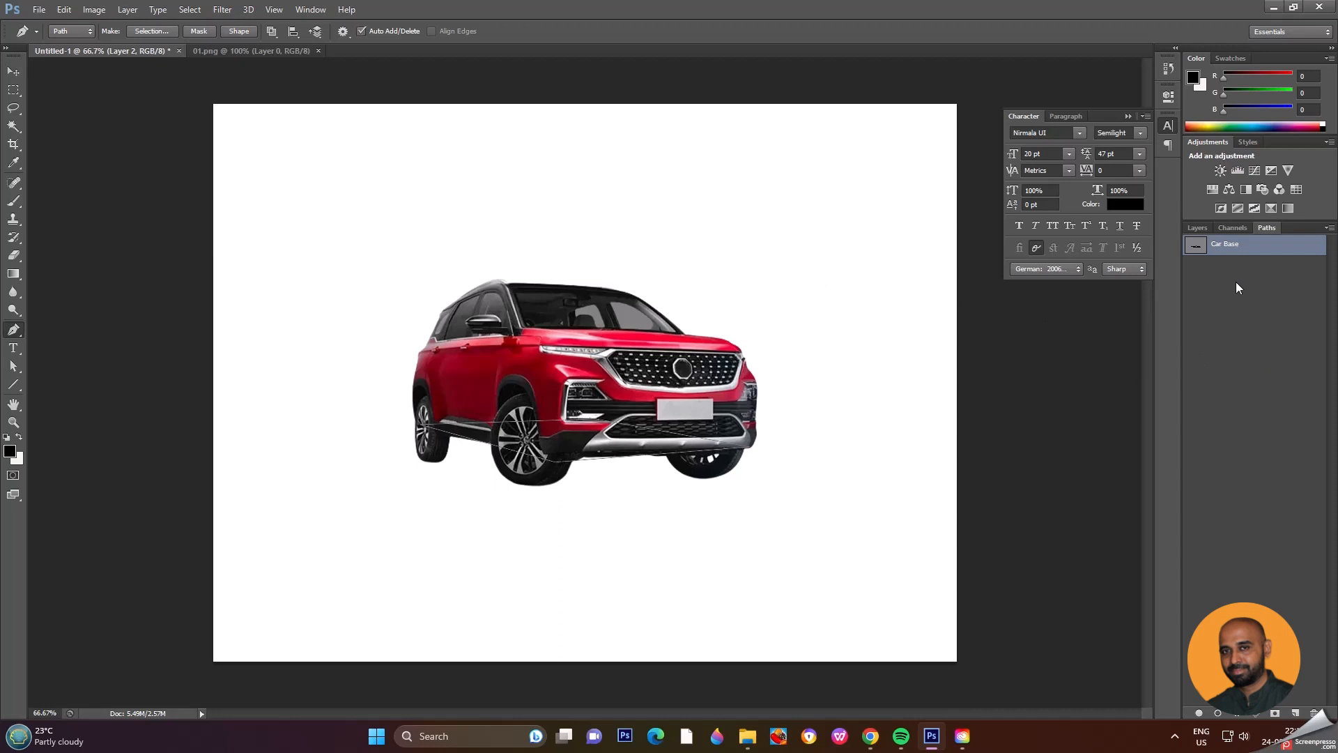
# Step: Convert the path to a selection with a 0-pixel feather, fill it with black on Layer 2 and deselect
pyautogui.click(1198, 228)
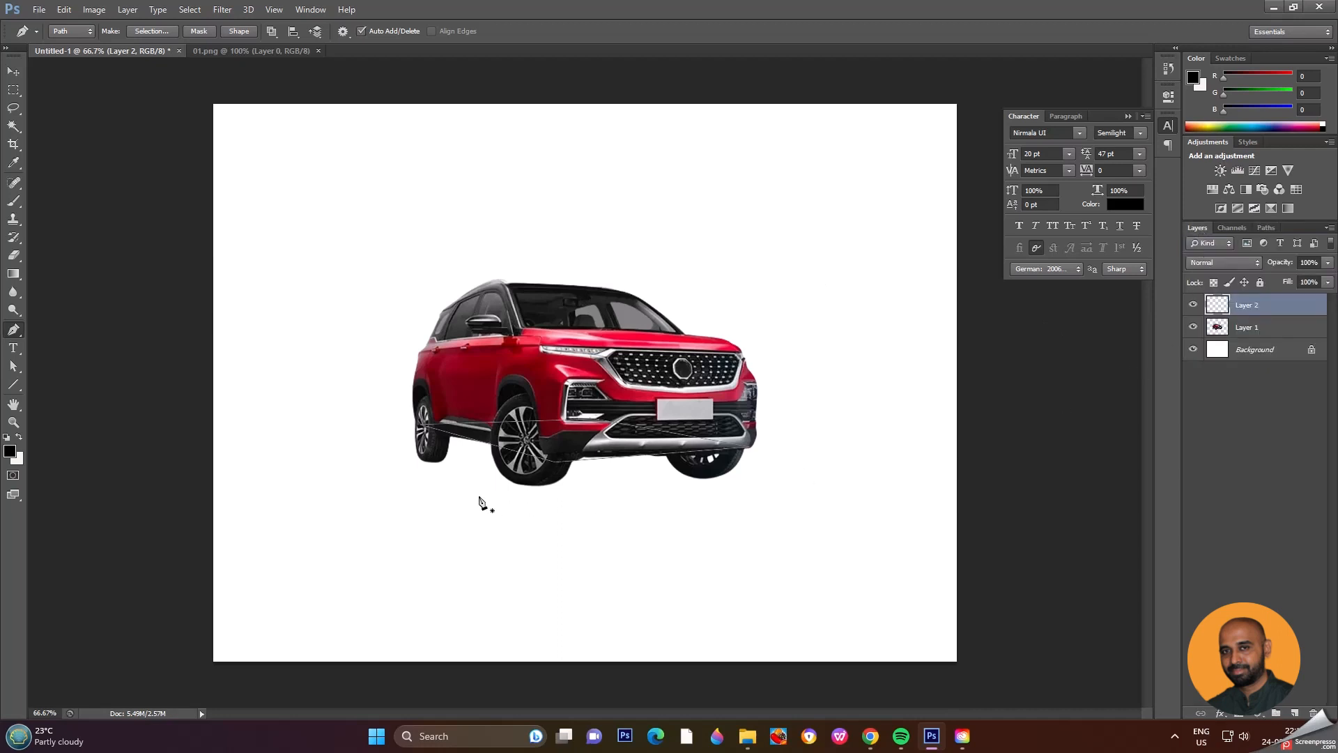
pyautogui.rightClick(604, 437)
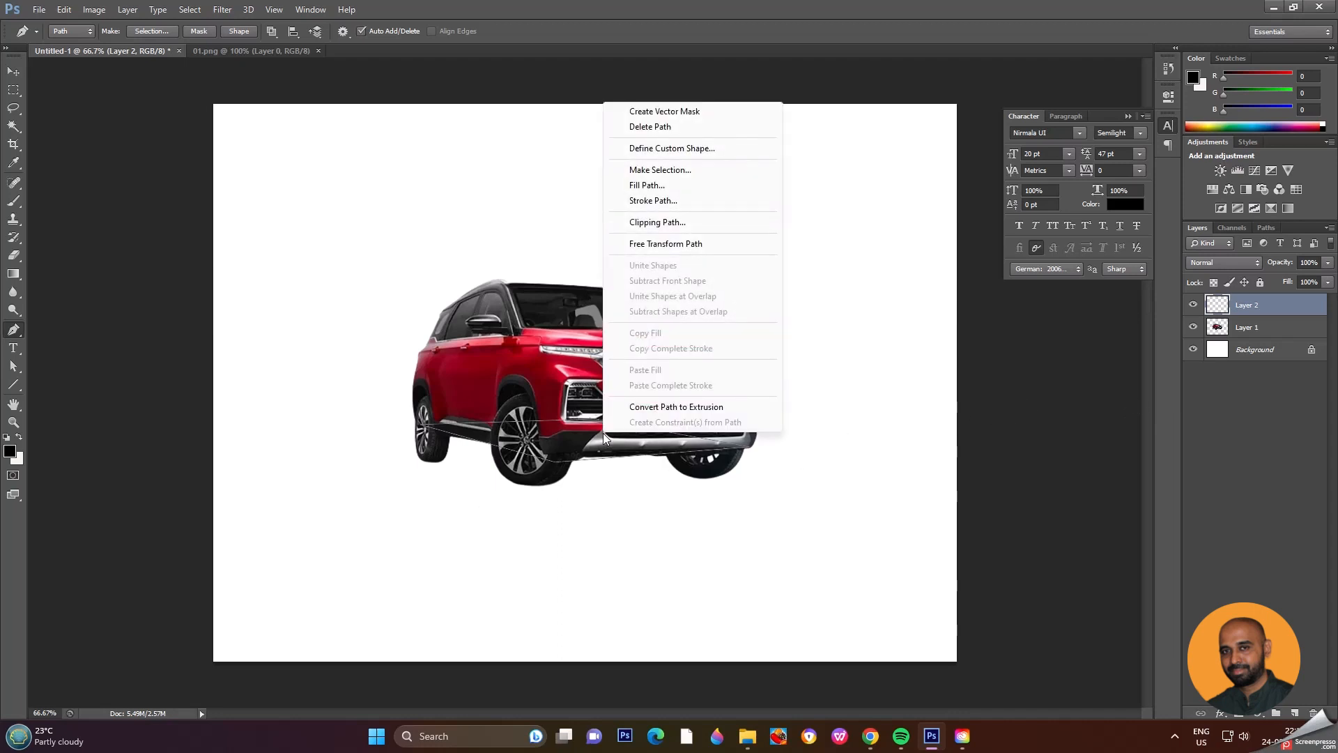
pyautogui.click(706, 172)
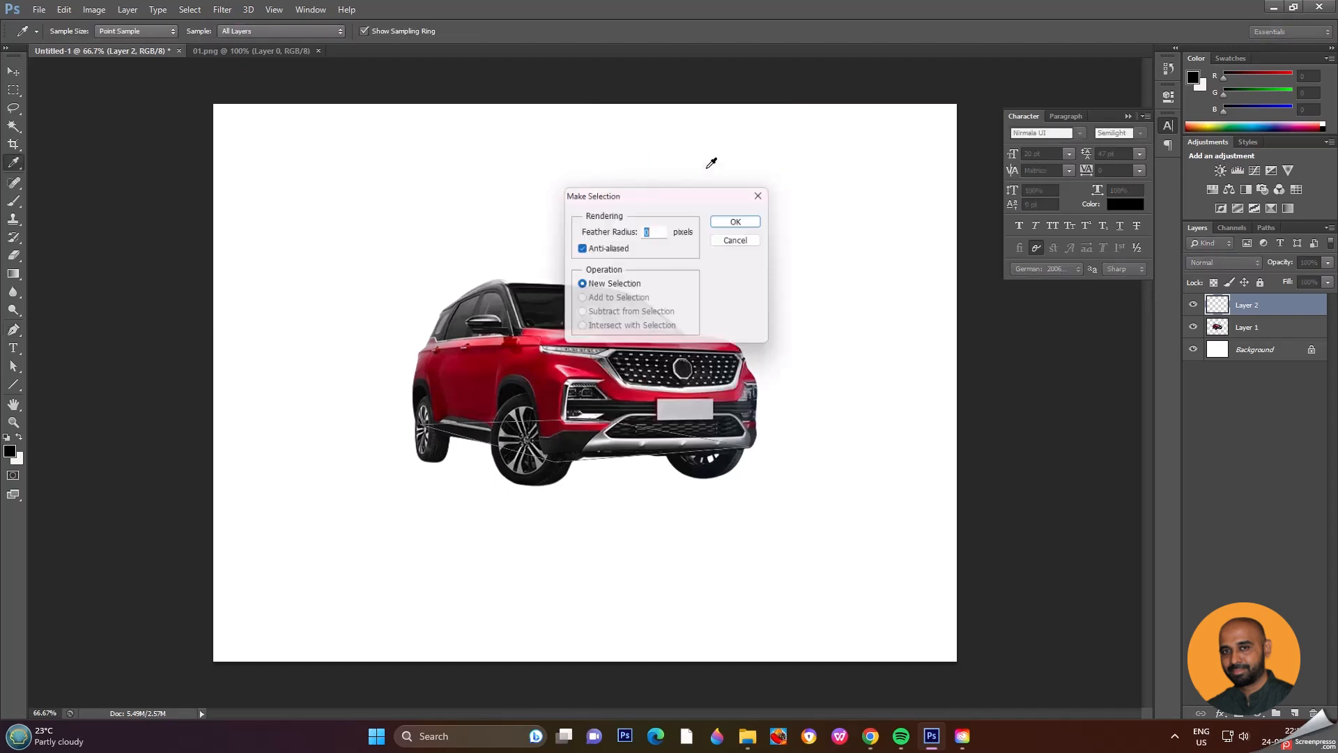
pyautogui.click(756, 221)
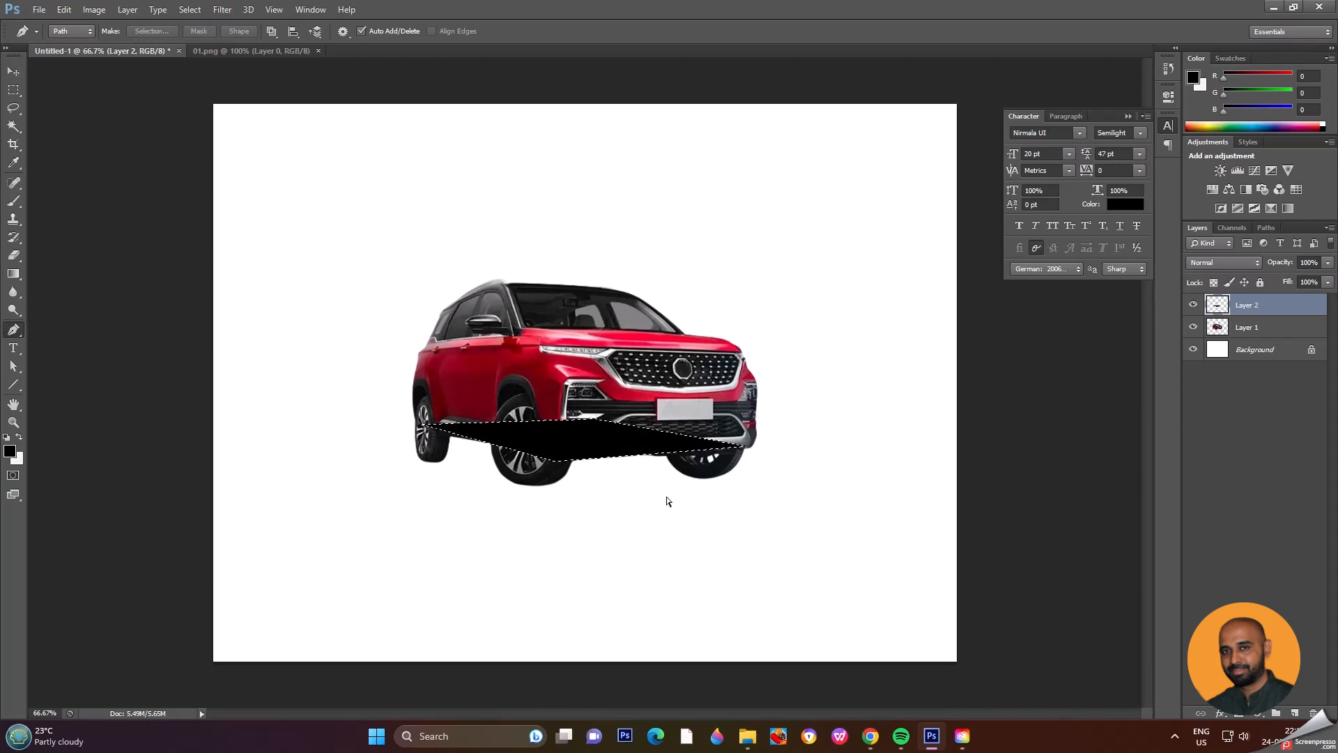
pyautogui.hotkey('ctrl', 'd')
# Step: Place Layer 2 beneath the car layer and move its black shape down to the ground under the wheels
pyautogui.click(14, 73)
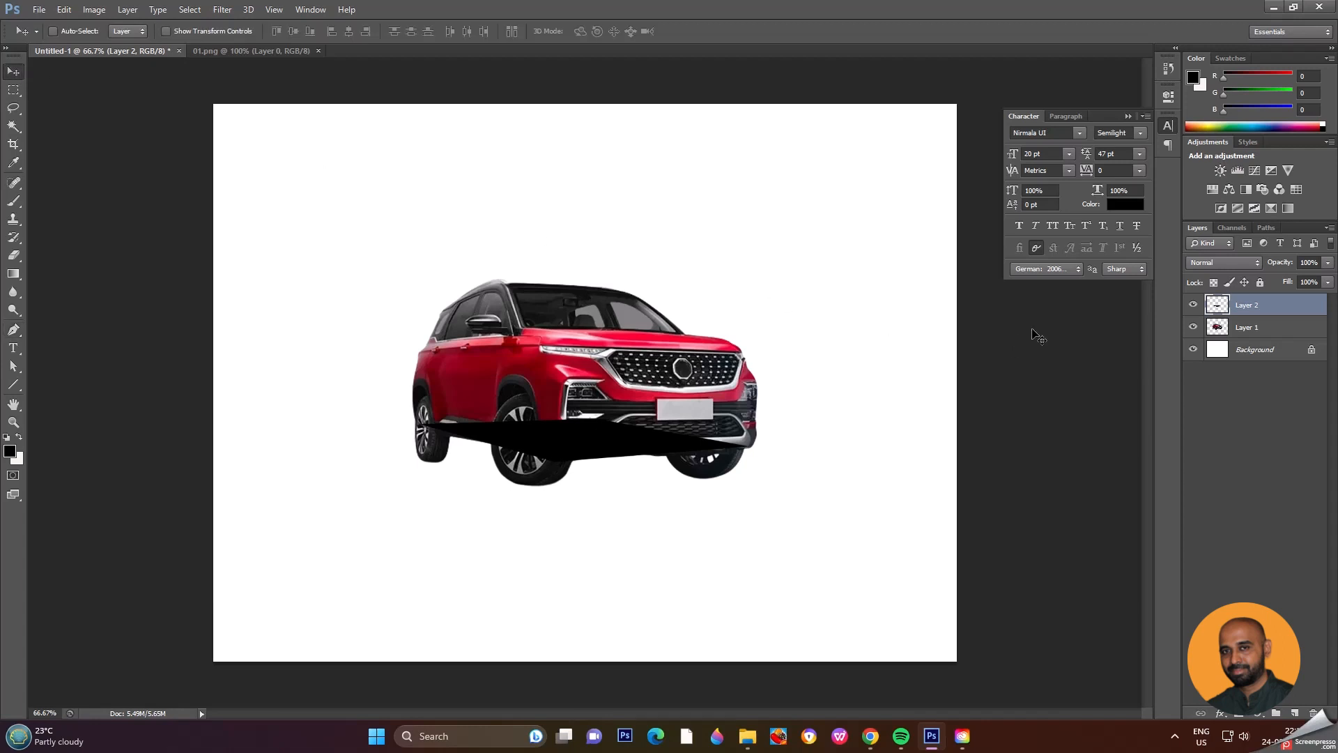
pyautogui.moveTo(1266, 309); pyautogui.dragTo(1262, 339)
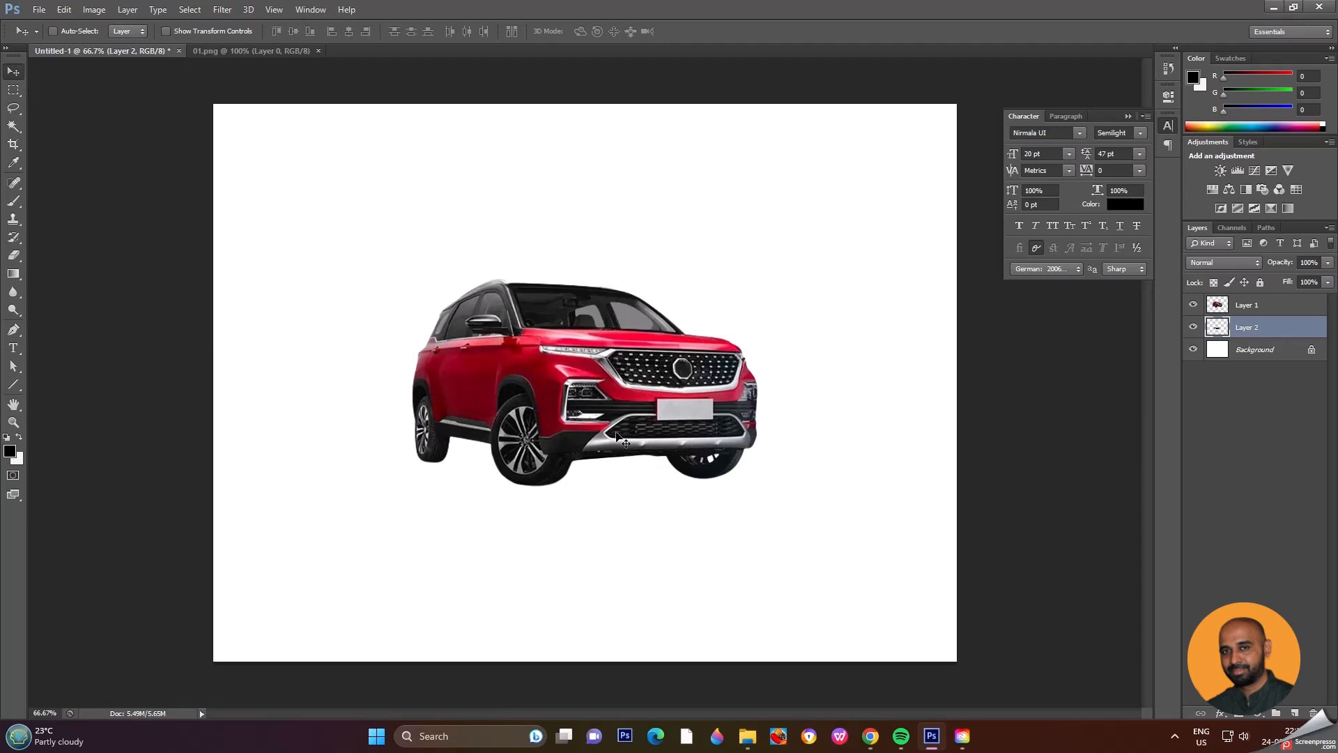
pyautogui.moveTo(617, 433); pyautogui.dragTo(624, 466)
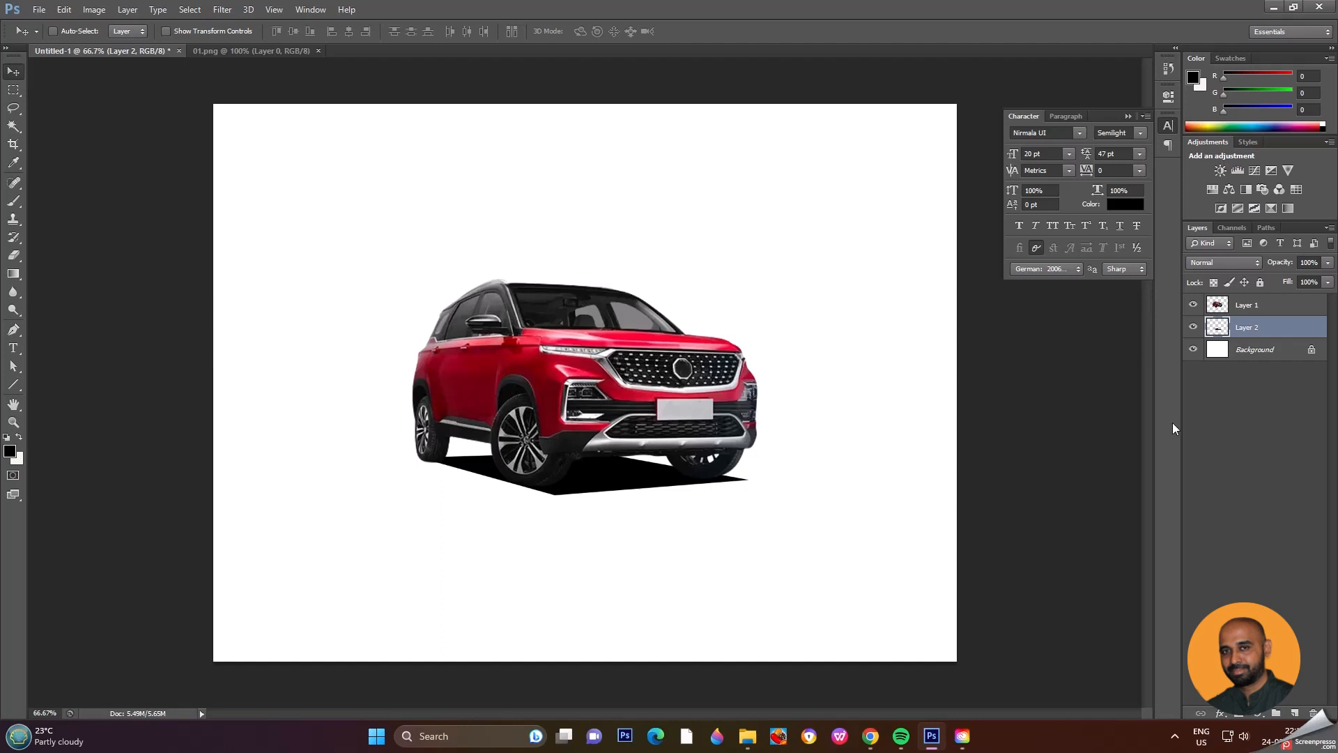
# Step: Rename the black shape's layer to Hard shadow
pyautogui.doubleClick(1258, 328)
pyautogui.write('Hard shadown')
pyautogui.press('Return')
pyautogui.doubleClick(1258, 329)
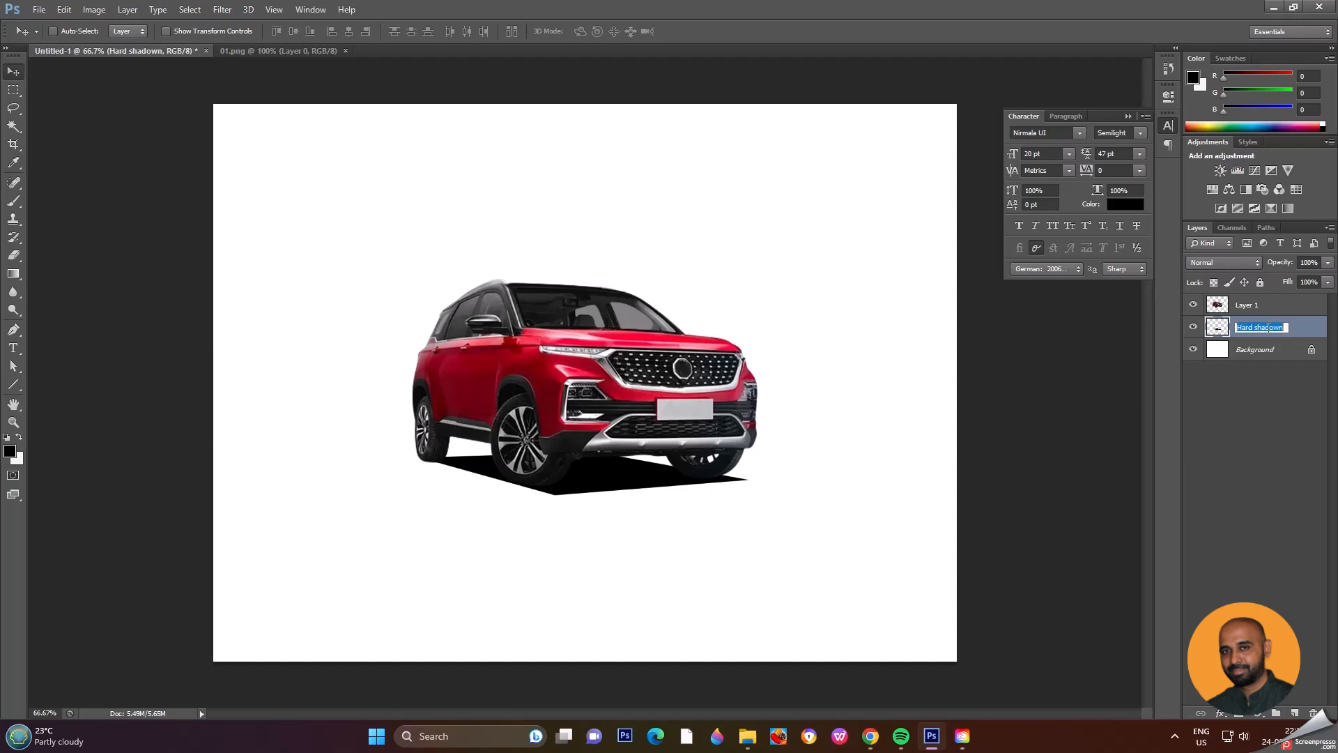
pyautogui.moveTo(1279, 329); pyautogui.dragTo(1289, 328)
pyautogui.press('BackSpace')
pyautogui.press('Return')
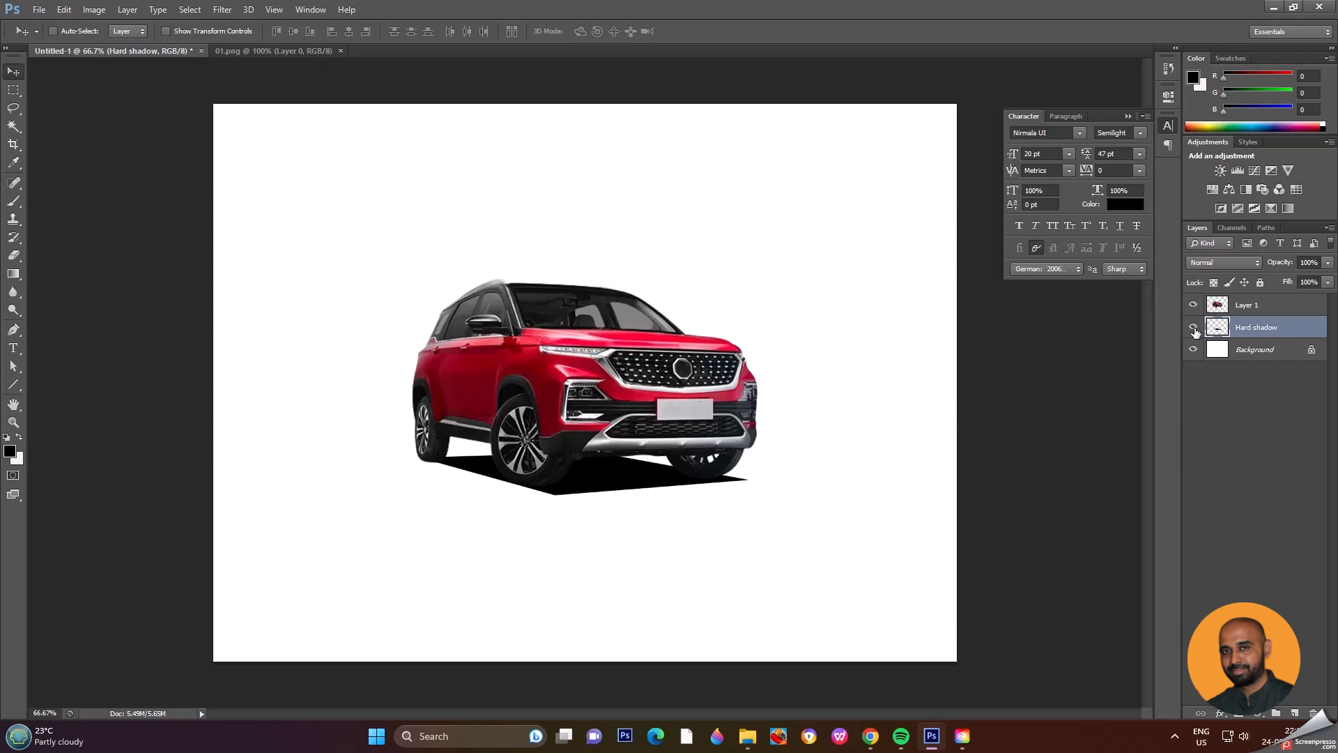
# Step: Hide the Hard shadow layer and add a new empty layer directly above it
pyautogui.click(1193, 327)
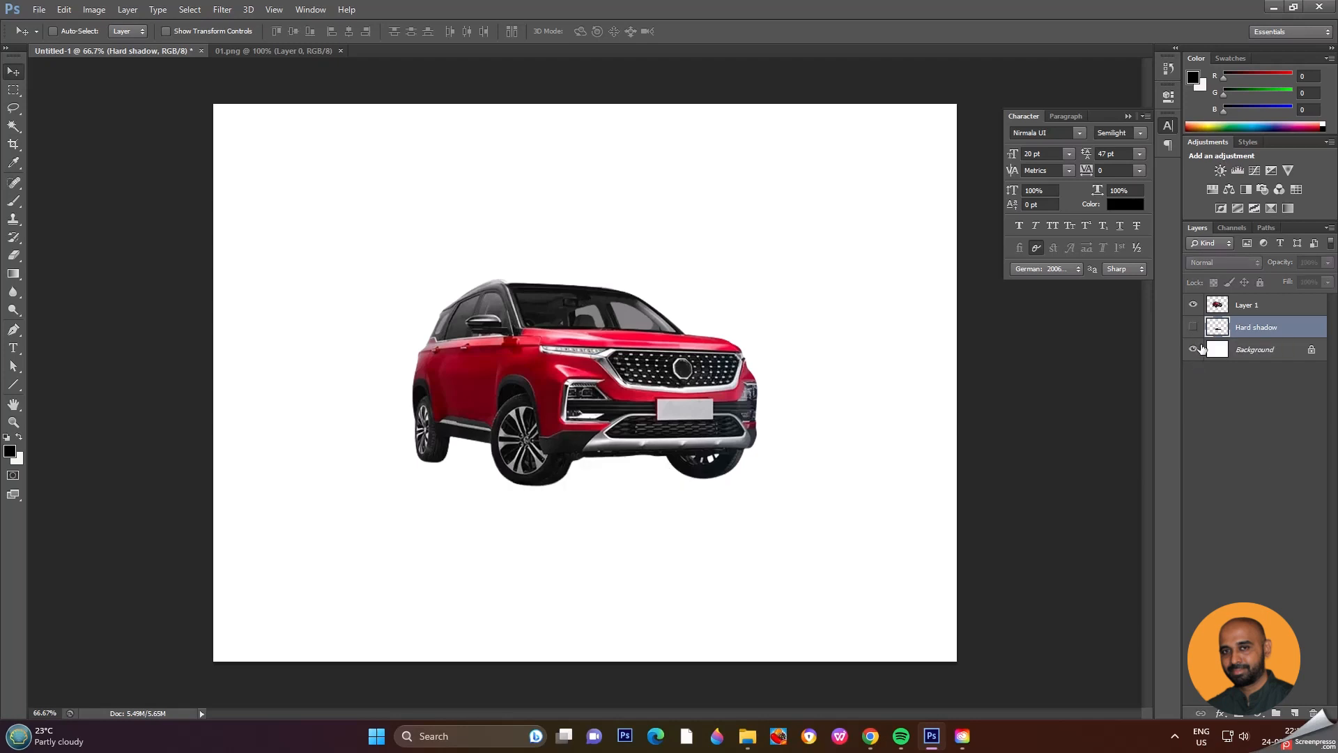
pyautogui.click(1296, 714)
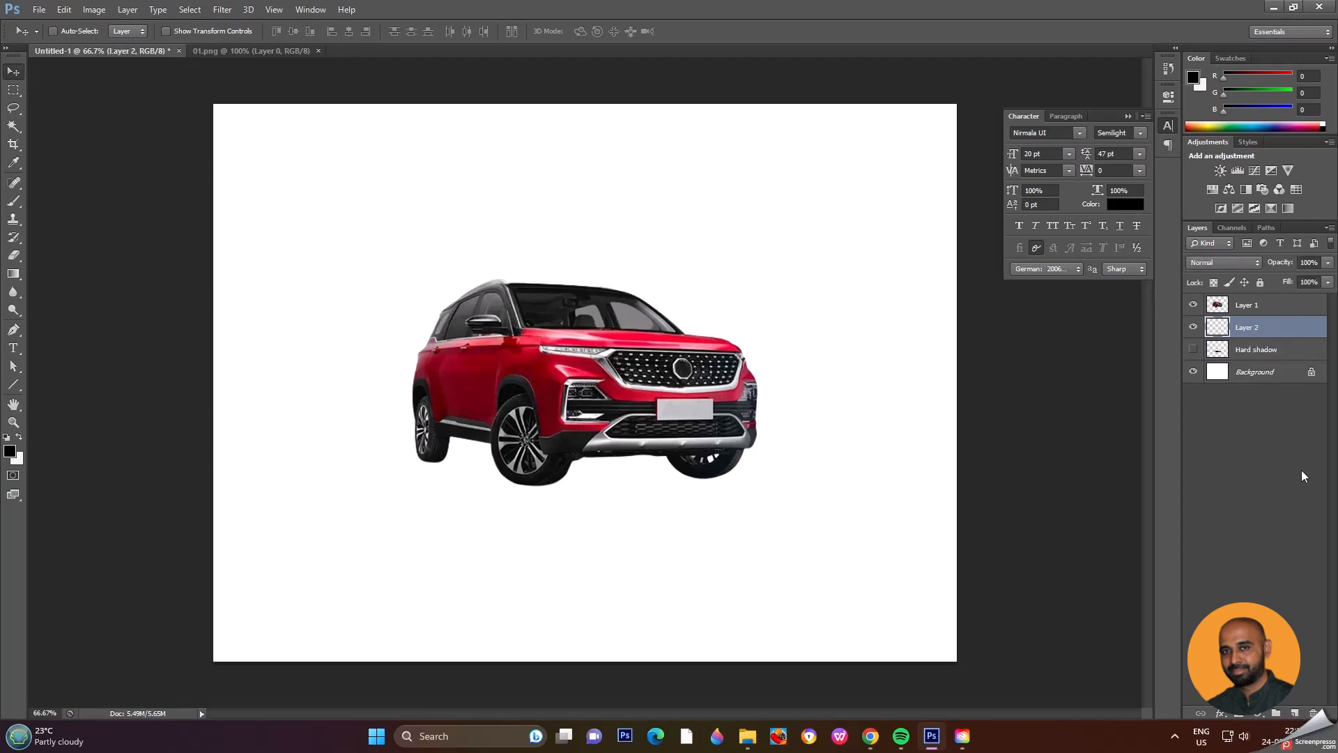
# Step: Convert the Car Base path to a selection with a 0-pixel feather and fill it with black on the new layer
pyautogui.click(1267, 228)
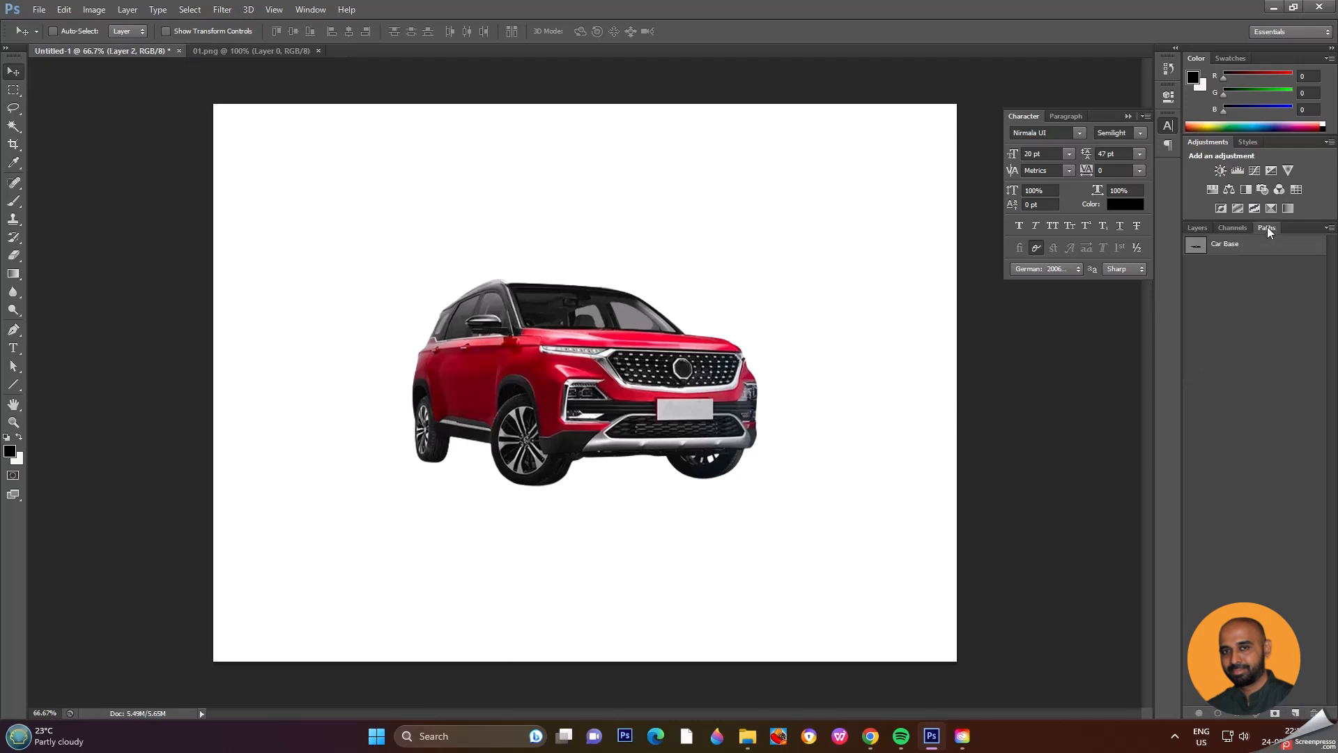
pyautogui.click(1196, 248)
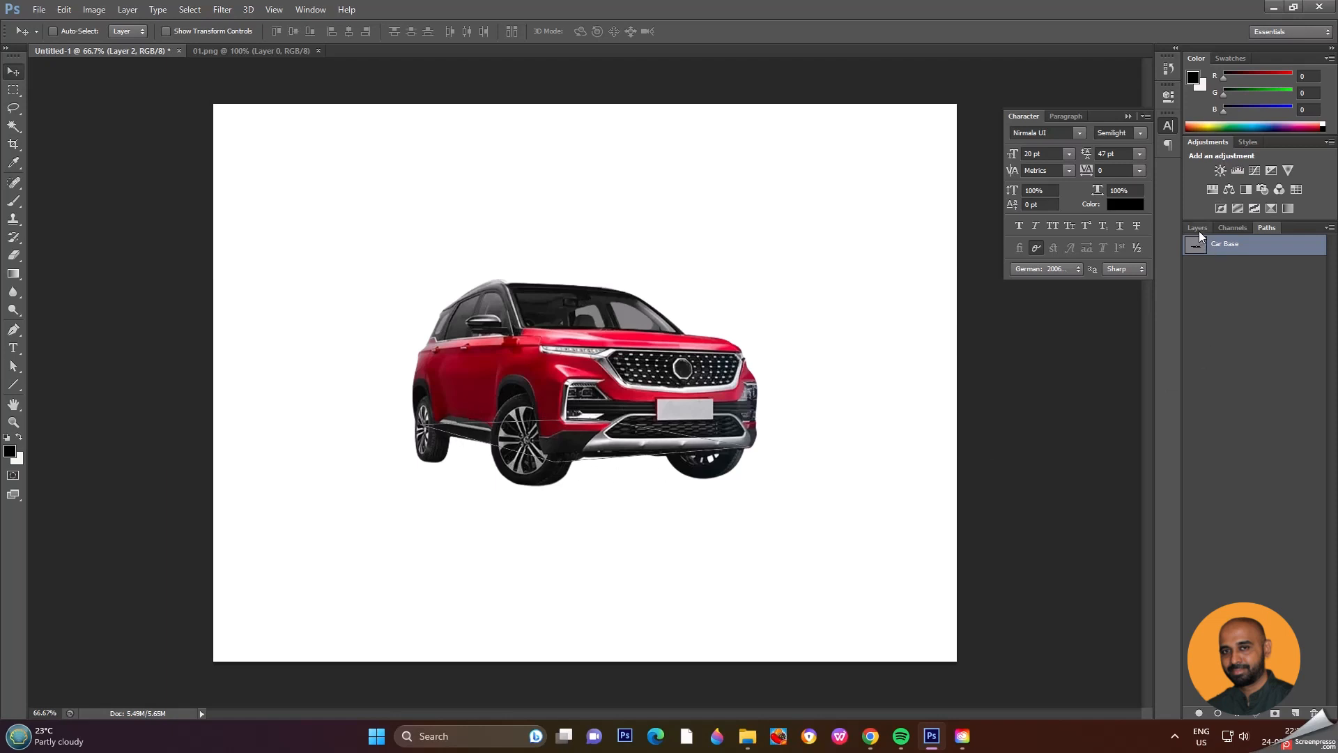
pyautogui.click(1197, 229)
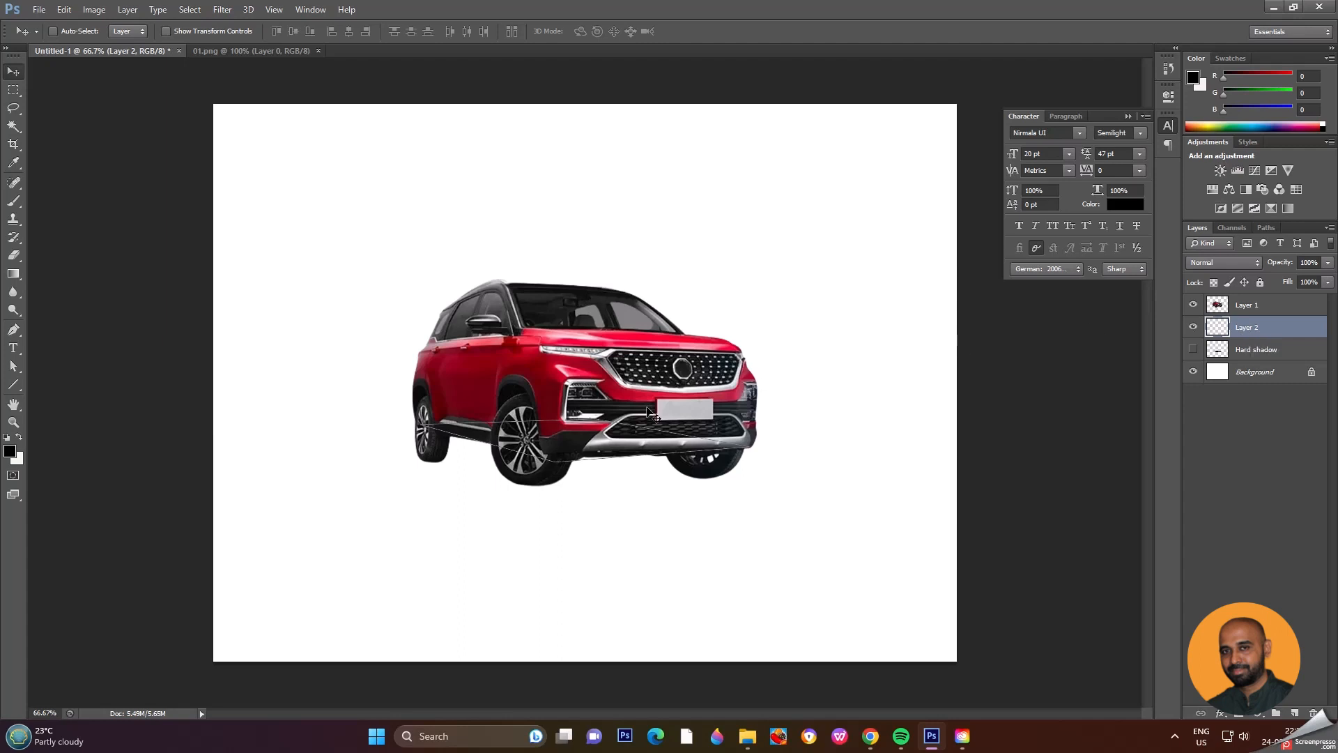
pyautogui.rightClick(597, 435)
pyautogui.click(579, 433)
pyautogui.press('p')
pyautogui.rightClick(580, 436)
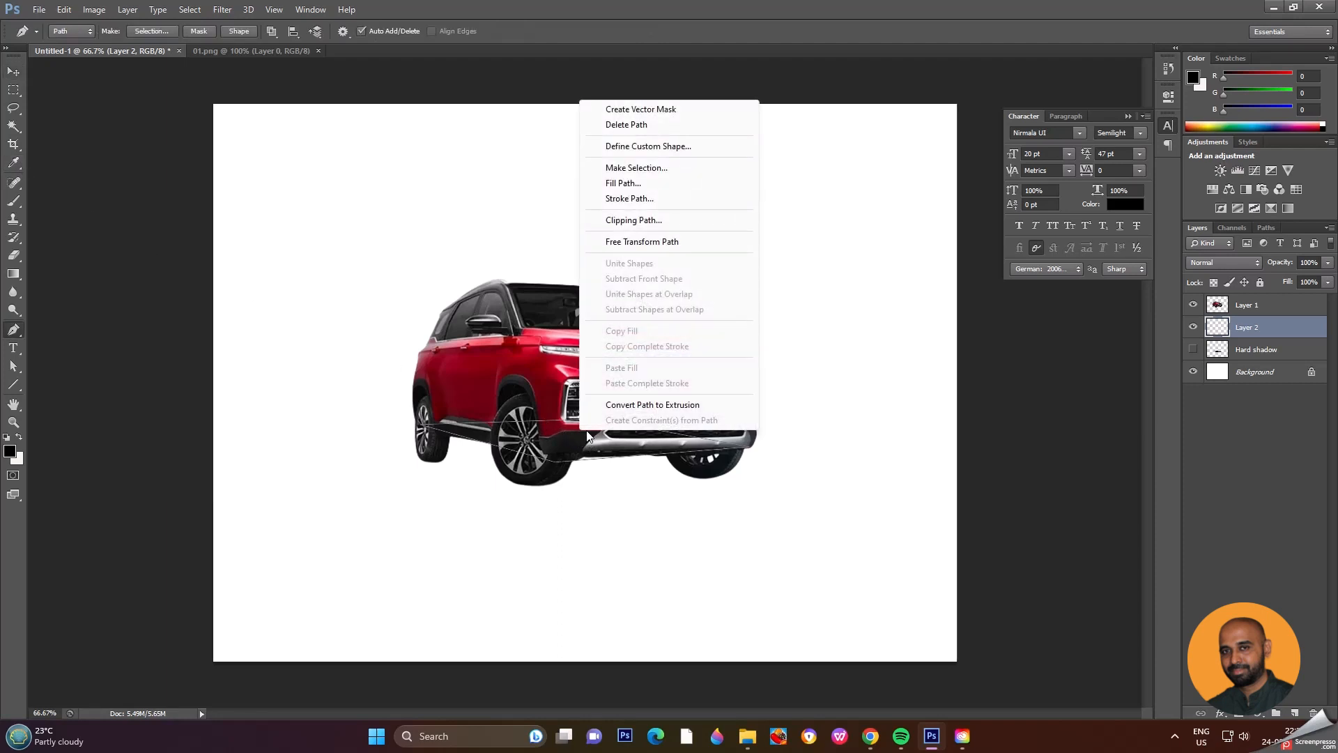
pyautogui.click(671, 173)
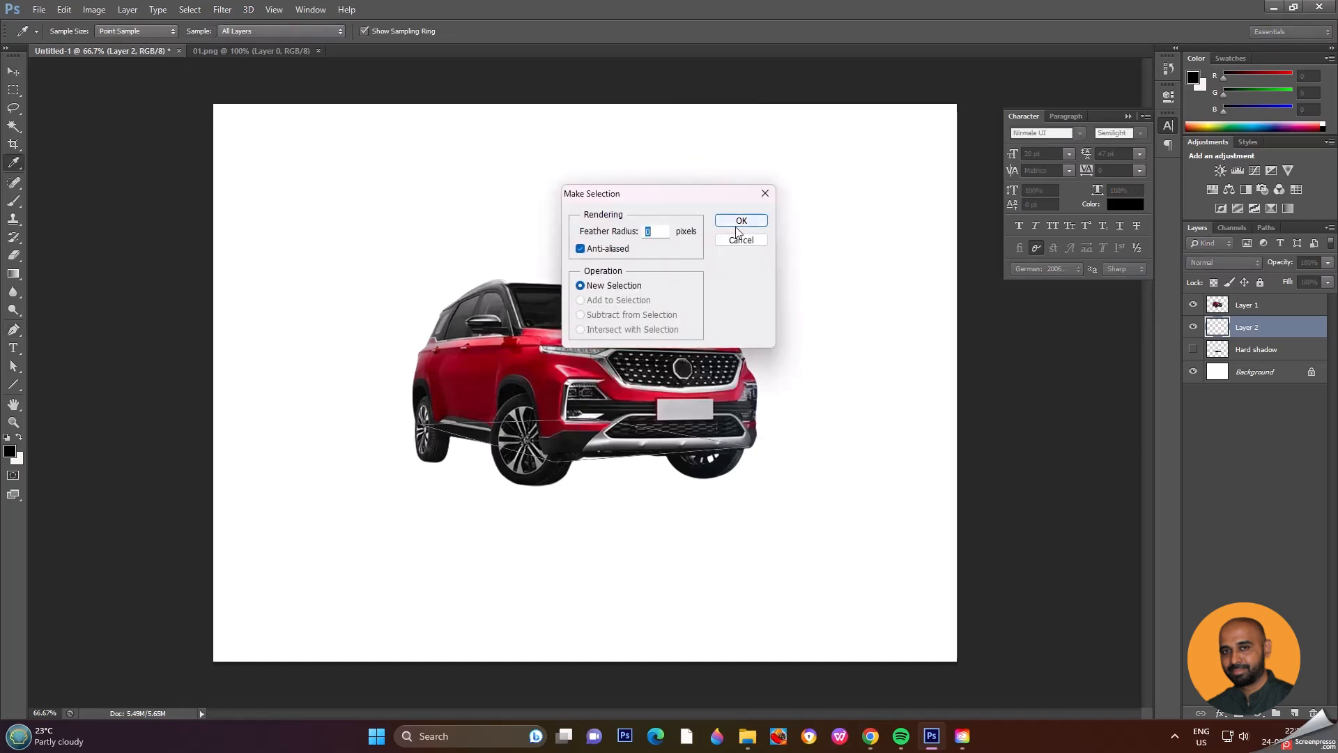
pyautogui.click(742, 222)
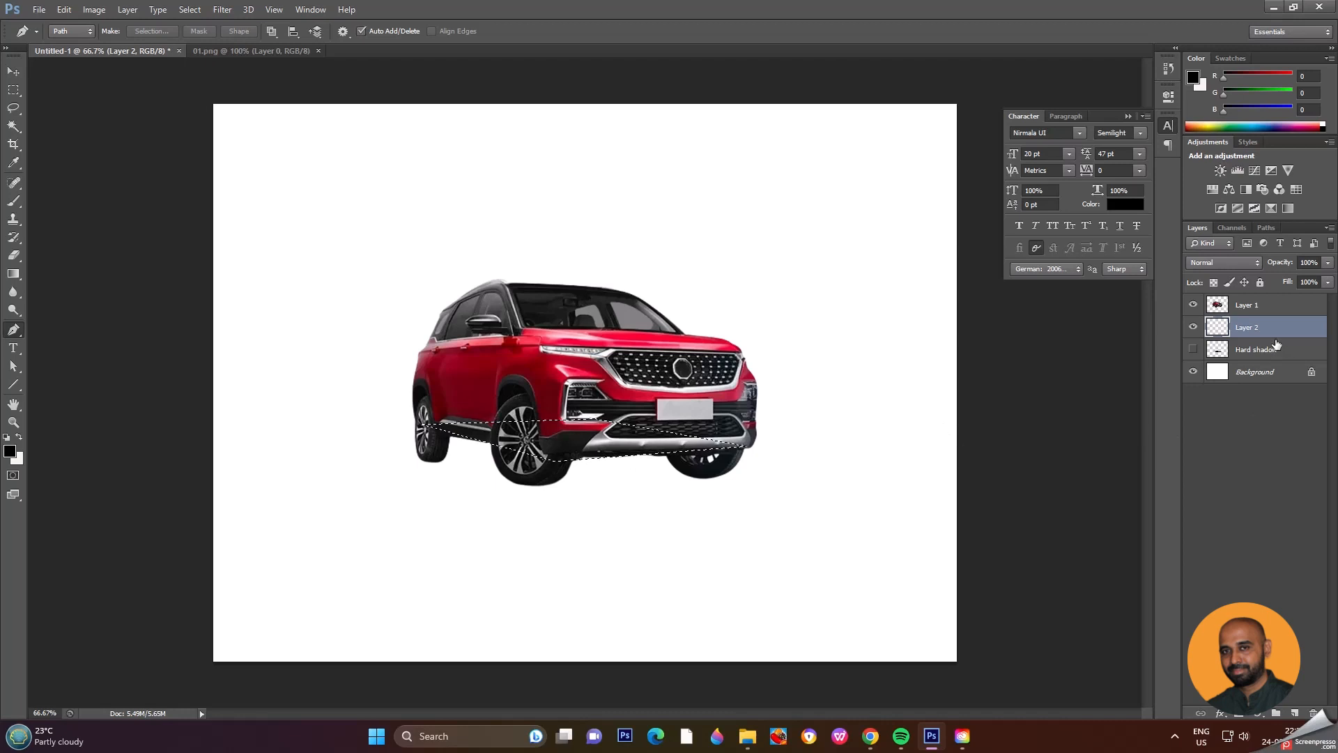
pyautogui.hotkey('alt', 'BackSpace')
pyautogui.click(17, 73)
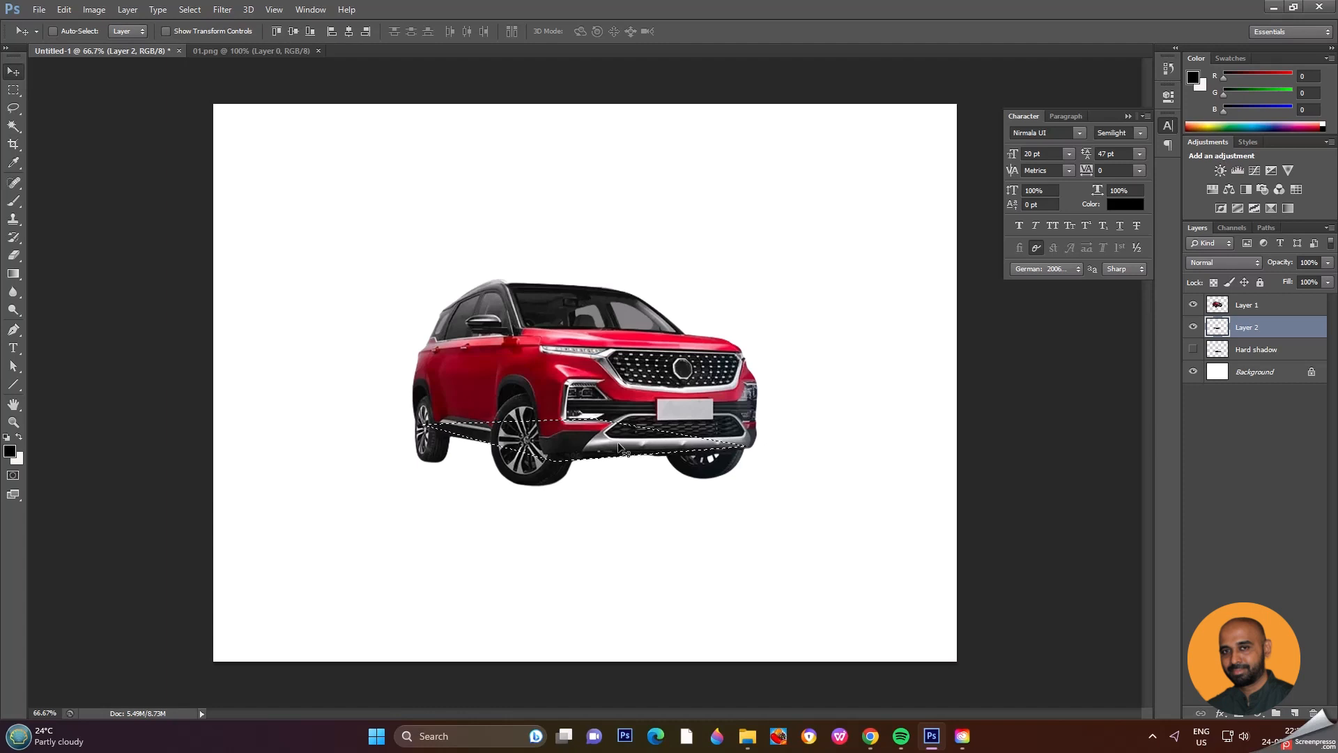
# Step: Deselect and move Layer 2's black shape down under the wheels, and rename the layer to Soft Shadow
pyautogui.hotkey('ctrl', 'd')
pyautogui.moveTo(618, 446); pyautogui.dragTo(616, 478)
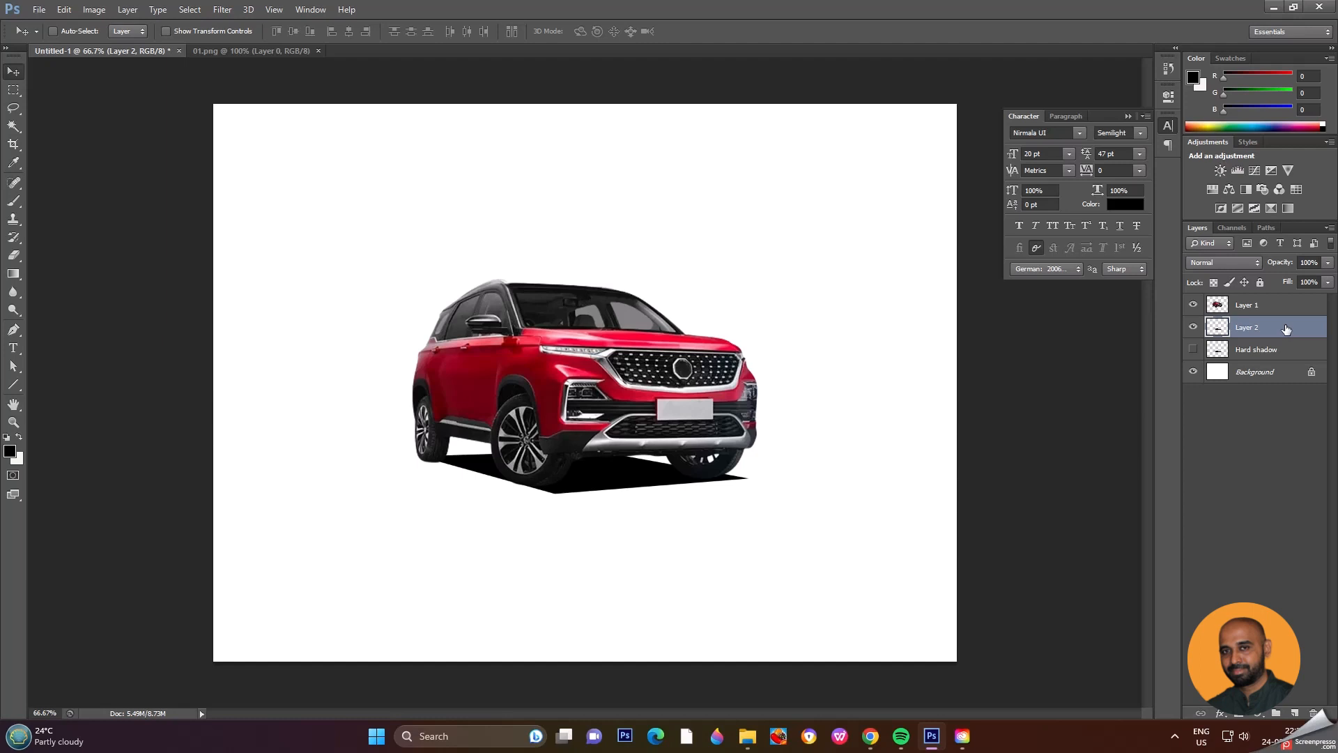
pyautogui.doubleClick(1244, 327)
pyautogui.write('Soft Shadow')
pyautogui.press('Return')
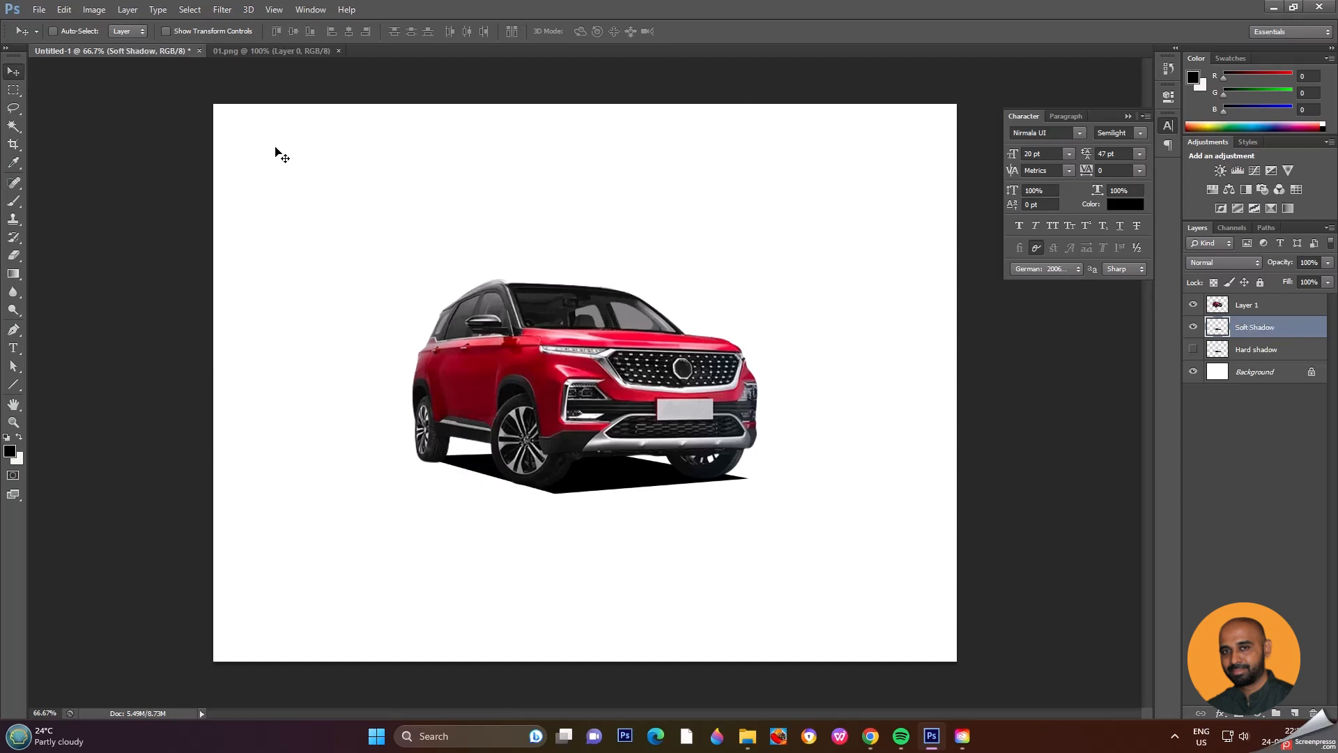
# Step: Apply a Gaussian Blur with a radius of 14.1 pixels to the Soft Shadow layer
pyautogui.click(230, 10)
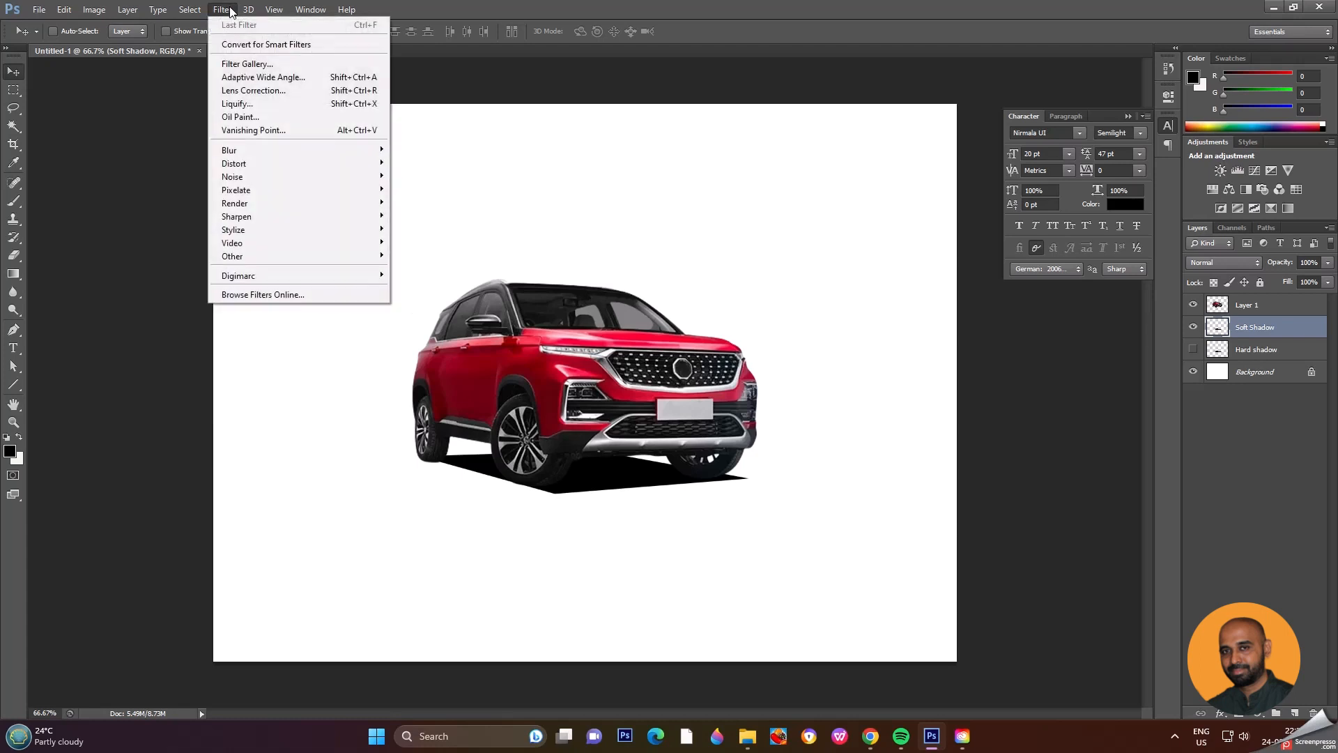
pyautogui.moveTo(277, 150)
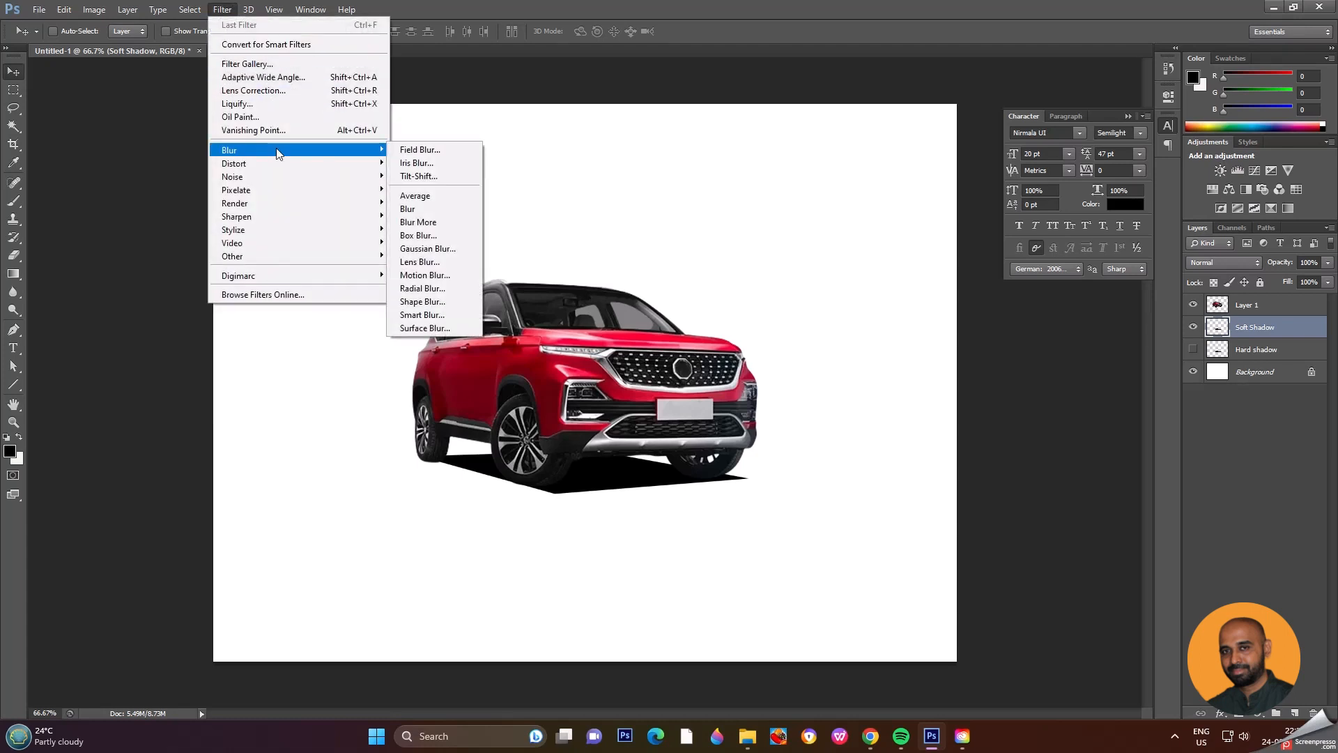
pyautogui.click(446, 249)
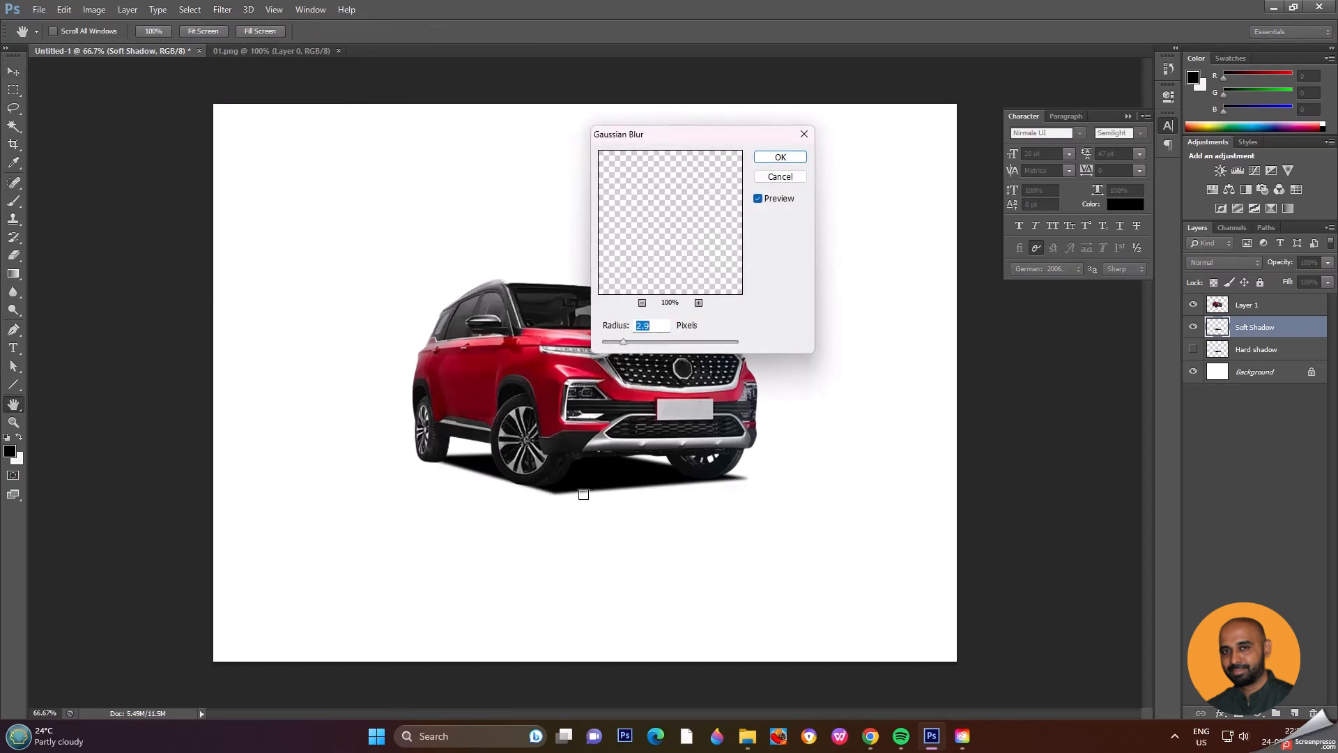
pyautogui.moveTo(628, 343); pyautogui.dragTo(664, 345)
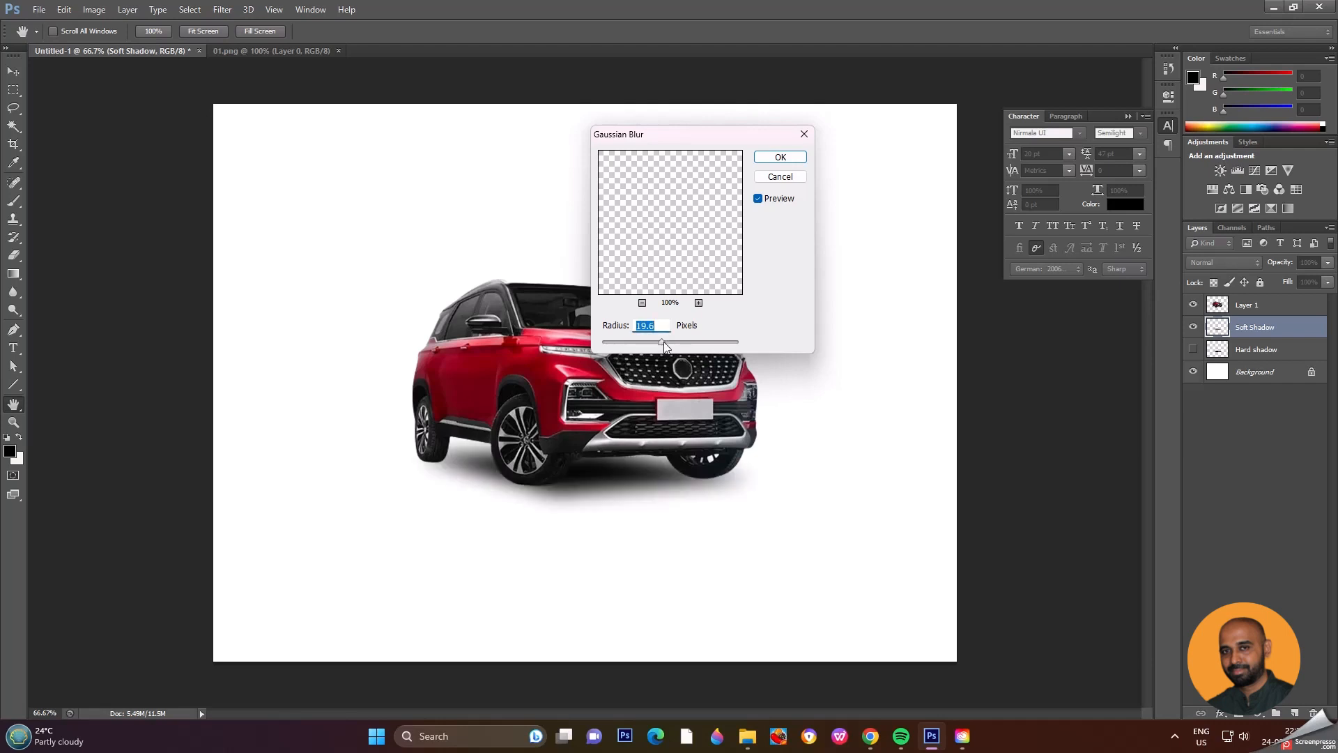
pyautogui.moveTo(662, 343); pyautogui.dragTo(642, 346)
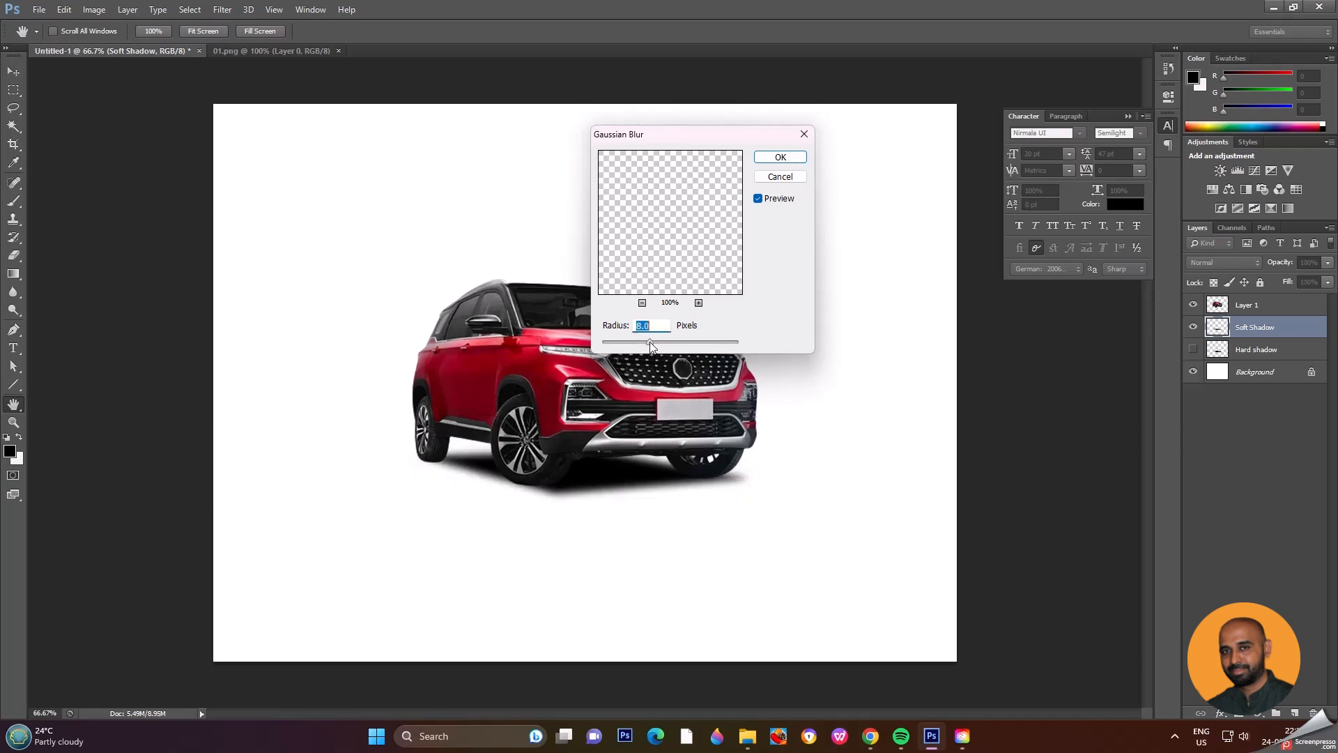
pyautogui.moveTo(652, 347); pyautogui.dragTo(661, 346)
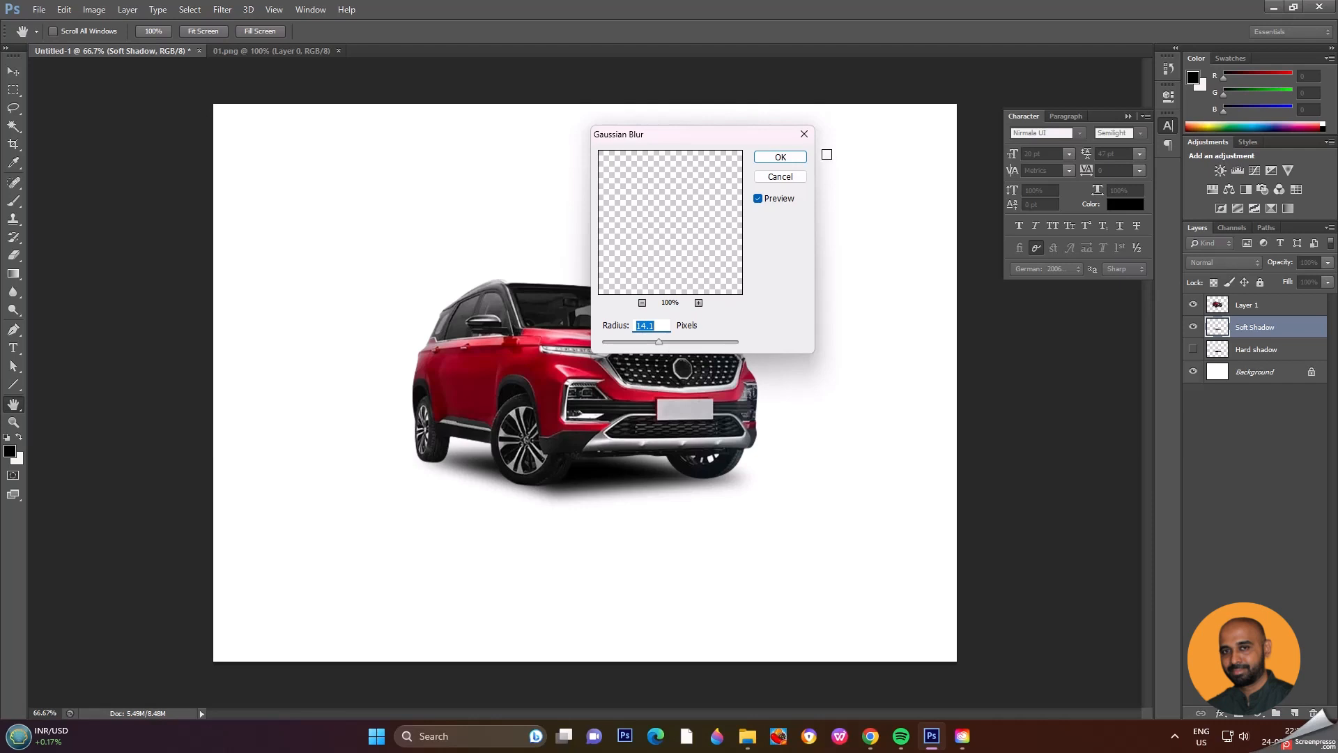
pyautogui.click(791, 160)
pyautogui.press('v')
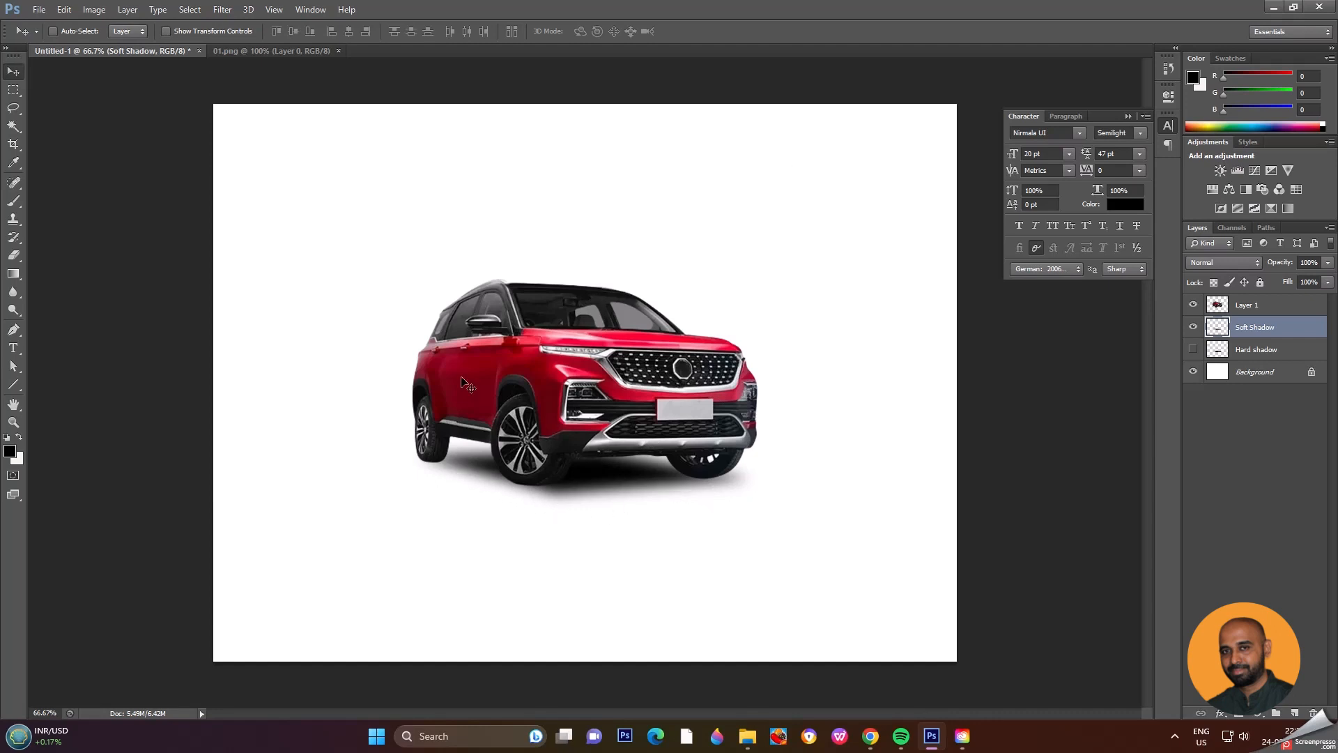
# Step: Free-transform the soft shadow, widening it on both sides to about 123% and skewing it horizontally to about -16°
pyautogui.hotkey('ctrl', 't')
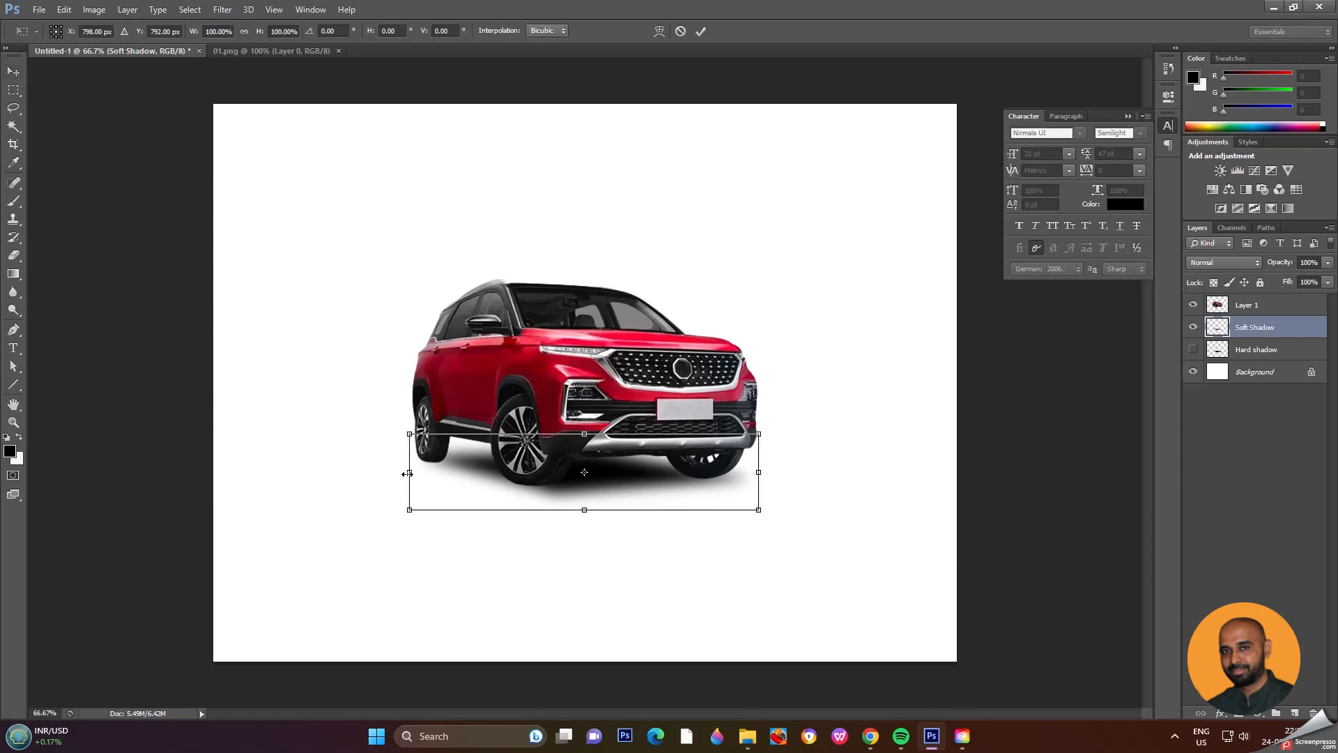
pyautogui.moveTo(410, 476); pyautogui.dragTo(368, 472)
pyautogui.moveTo(563, 512); pyautogui.dragTo(553, 509)
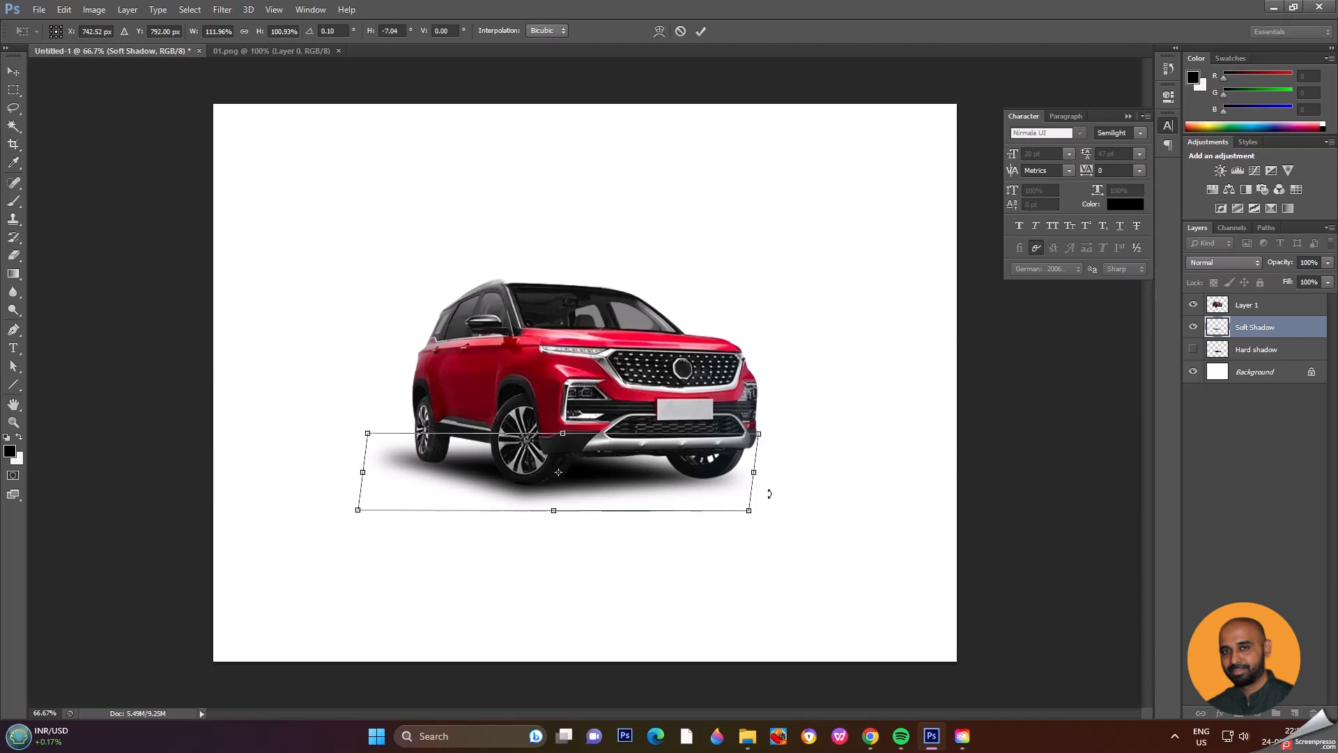
pyautogui.moveTo(754, 477); pyautogui.dragTo(769, 479)
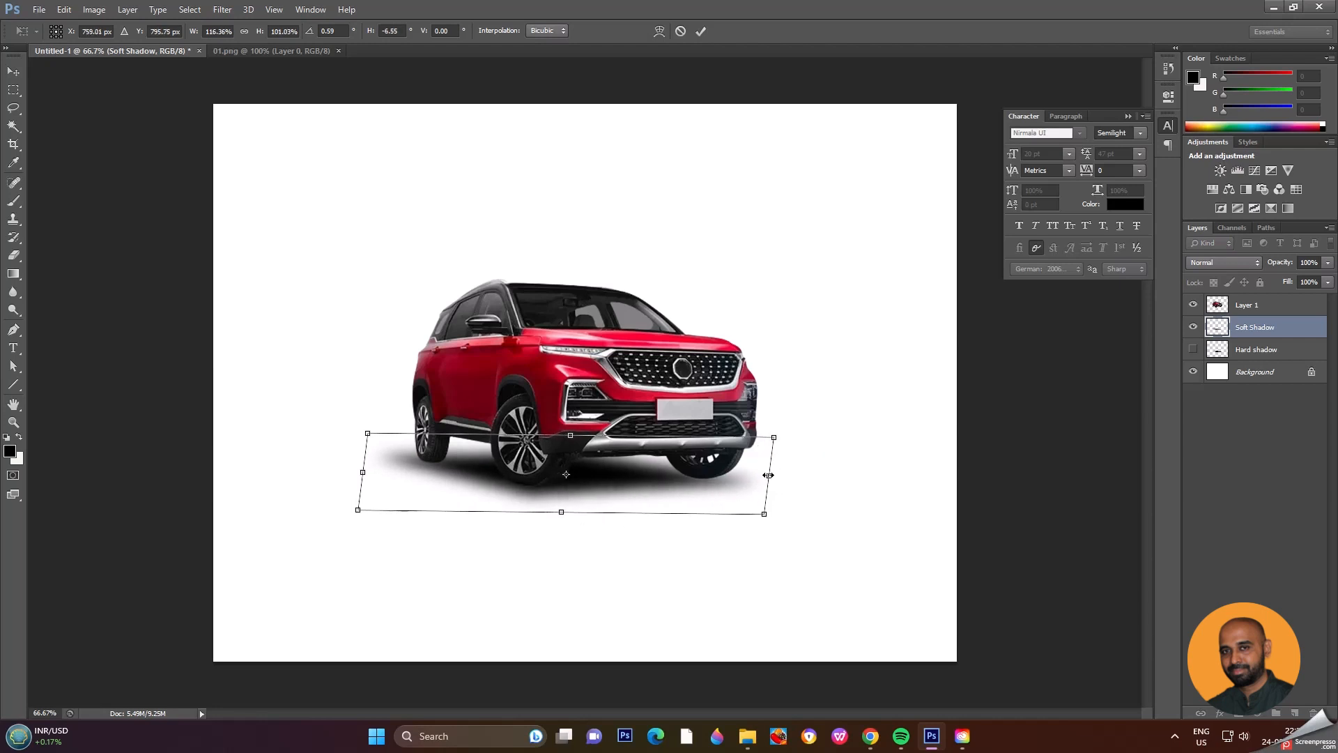
pyautogui.moveTo(771, 477); pyautogui.dragTo(795, 477)
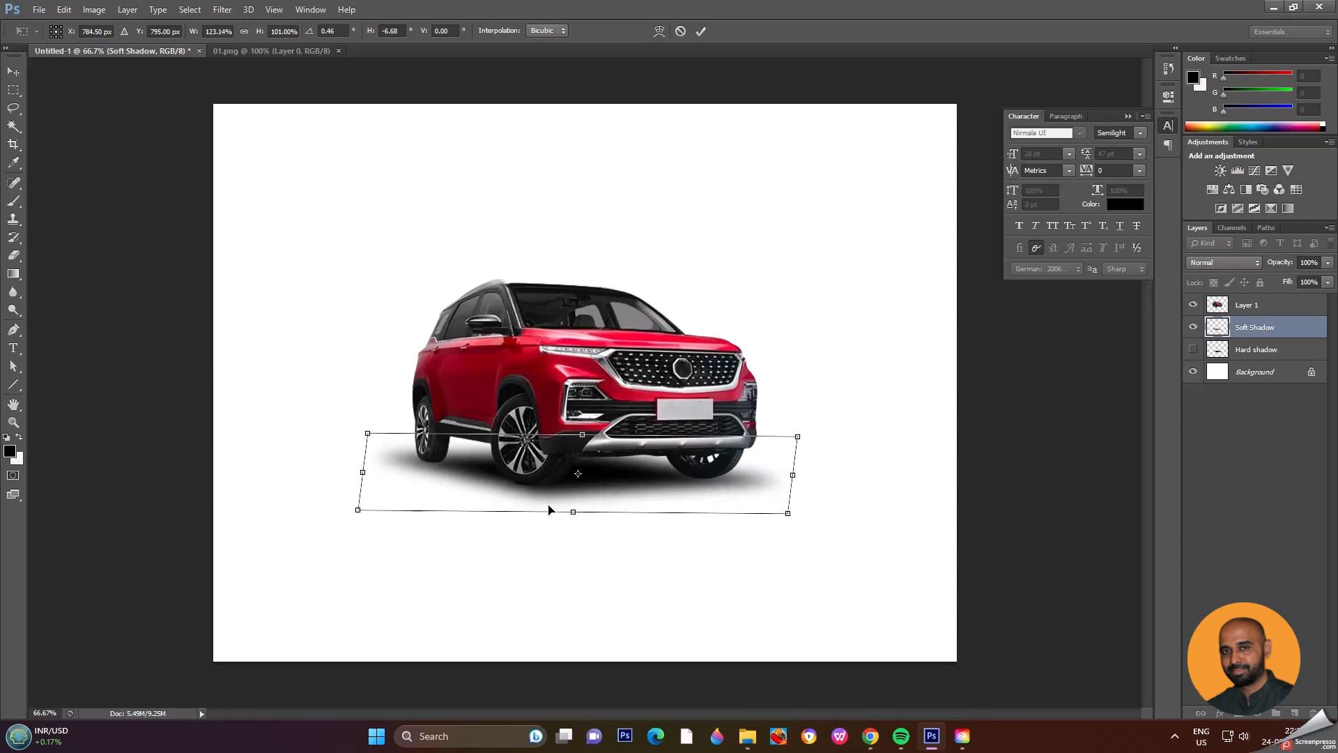
pyautogui.moveTo(573, 515); pyautogui.dragTo(560, 513)
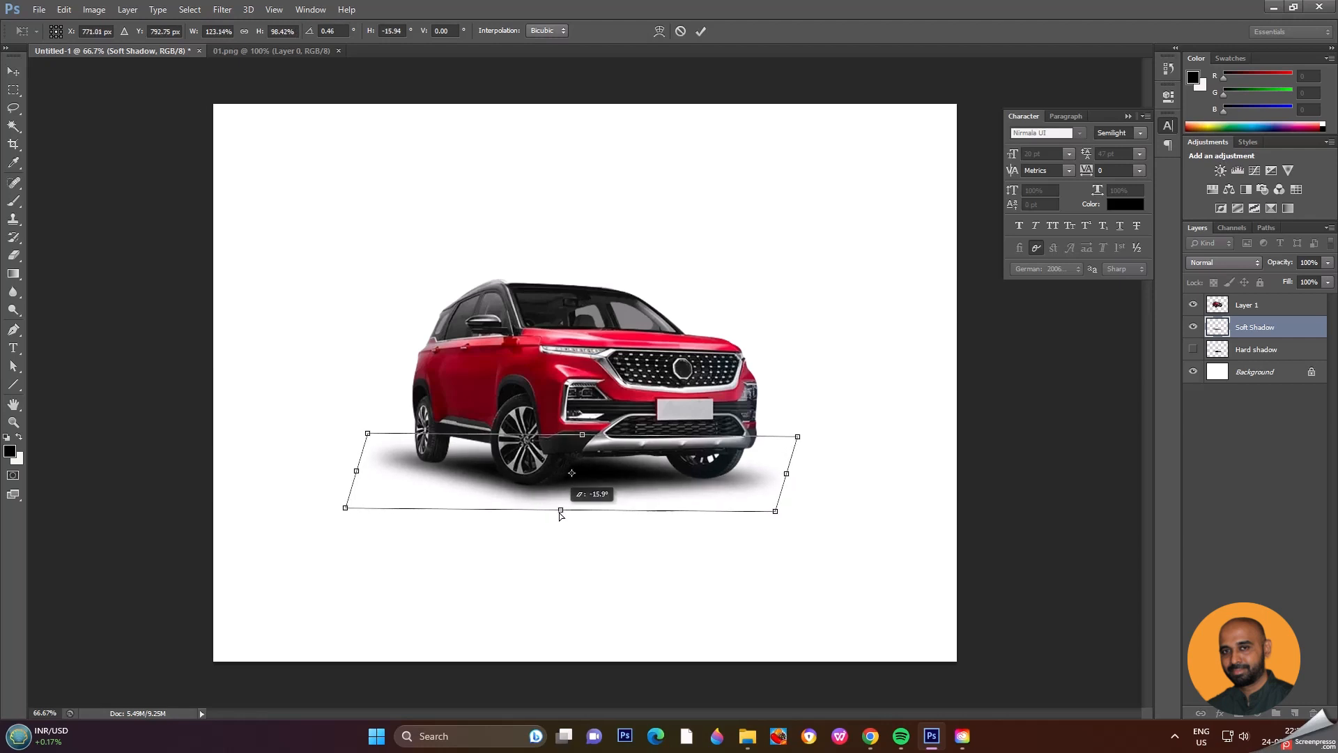
pyautogui.press('Return')
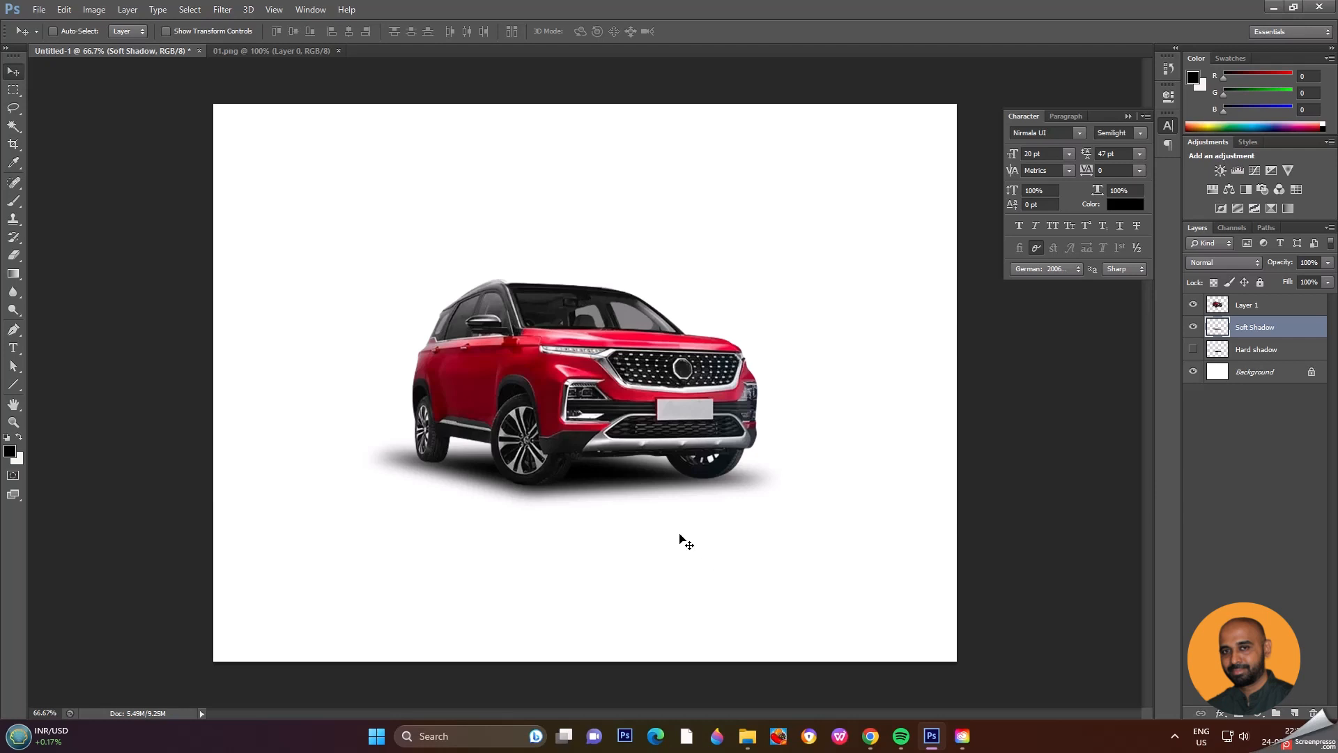
pyautogui.moveTo(649, 490); pyautogui.dragTo(651, 535)
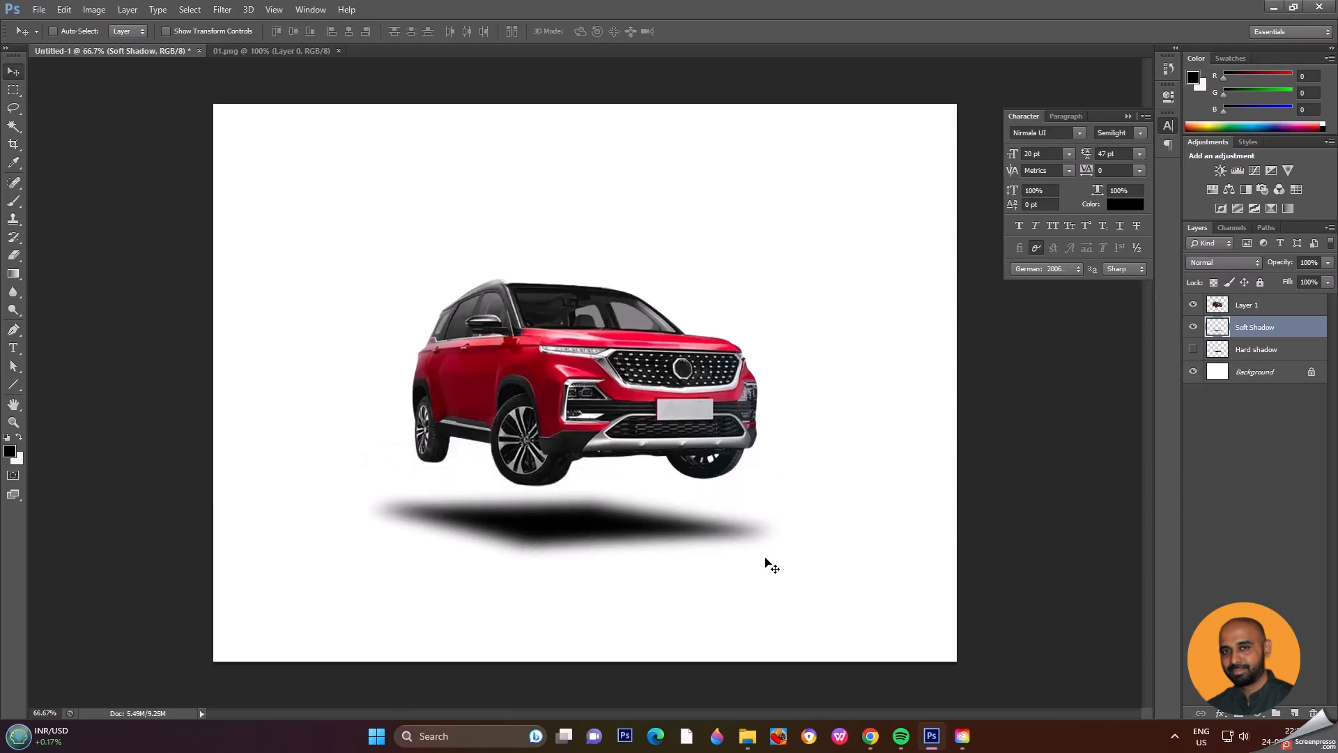
pyautogui.hotkey('ctrl', 'z')
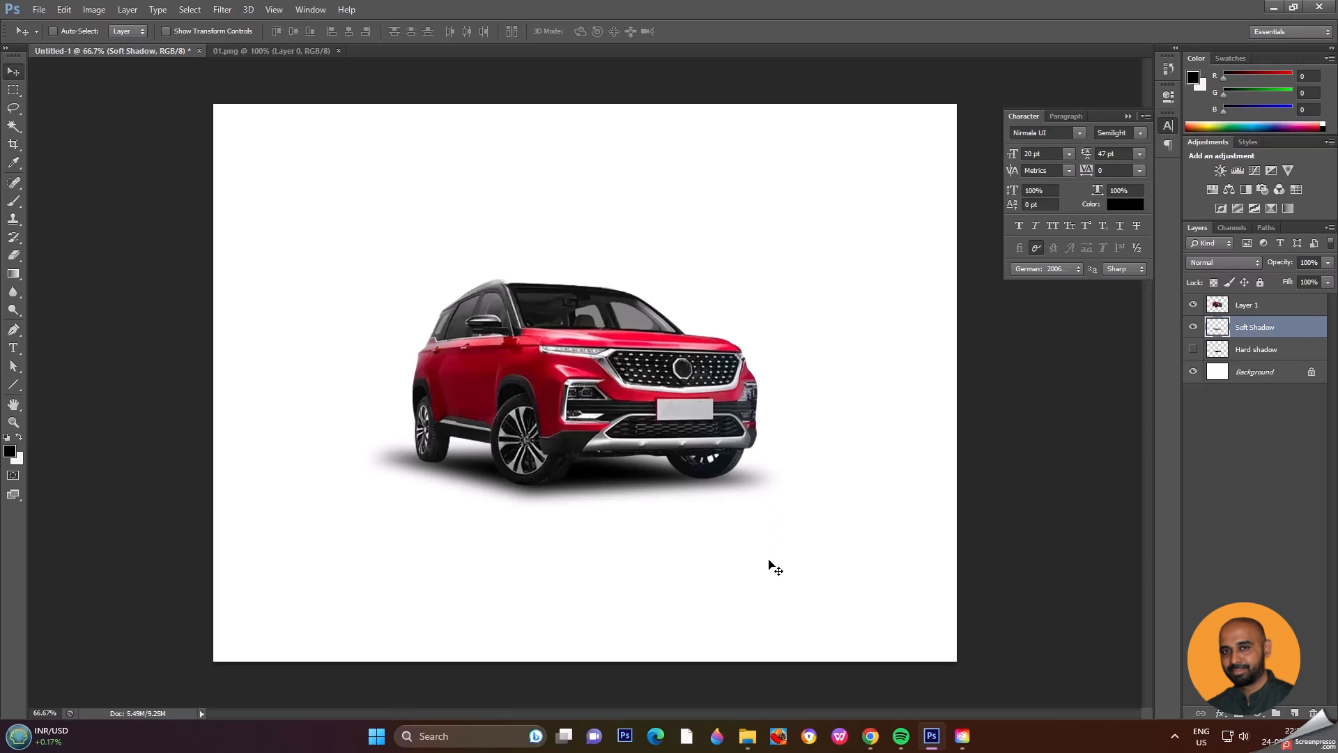
# Step: Hide the Soft Shadow layer and add a new empty layer directly above it
pyautogui.click(1193, 327)
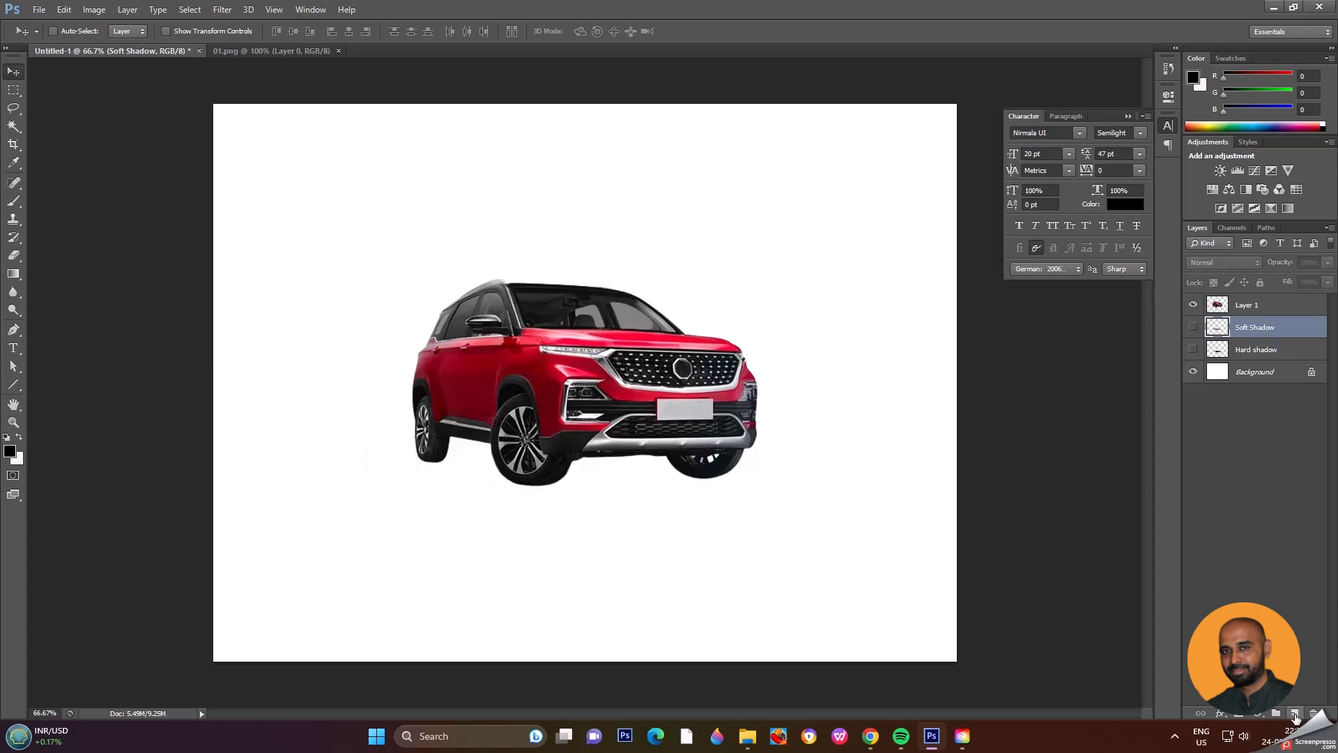
pyautogui.click(1295, 713)
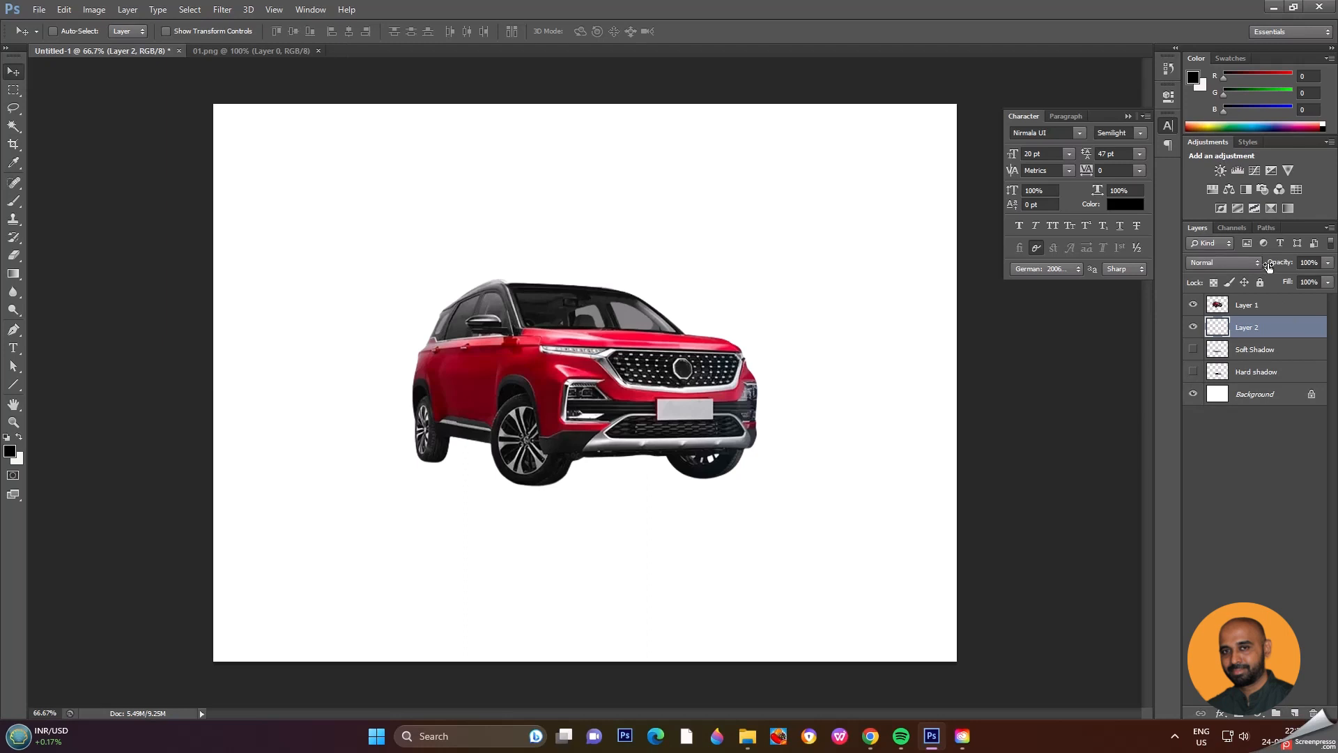
# Step: Convert the Car Base path to a selection with a 15-pixel feather and fill it with black on Layer 2
pyautogui.click(1266, 226)
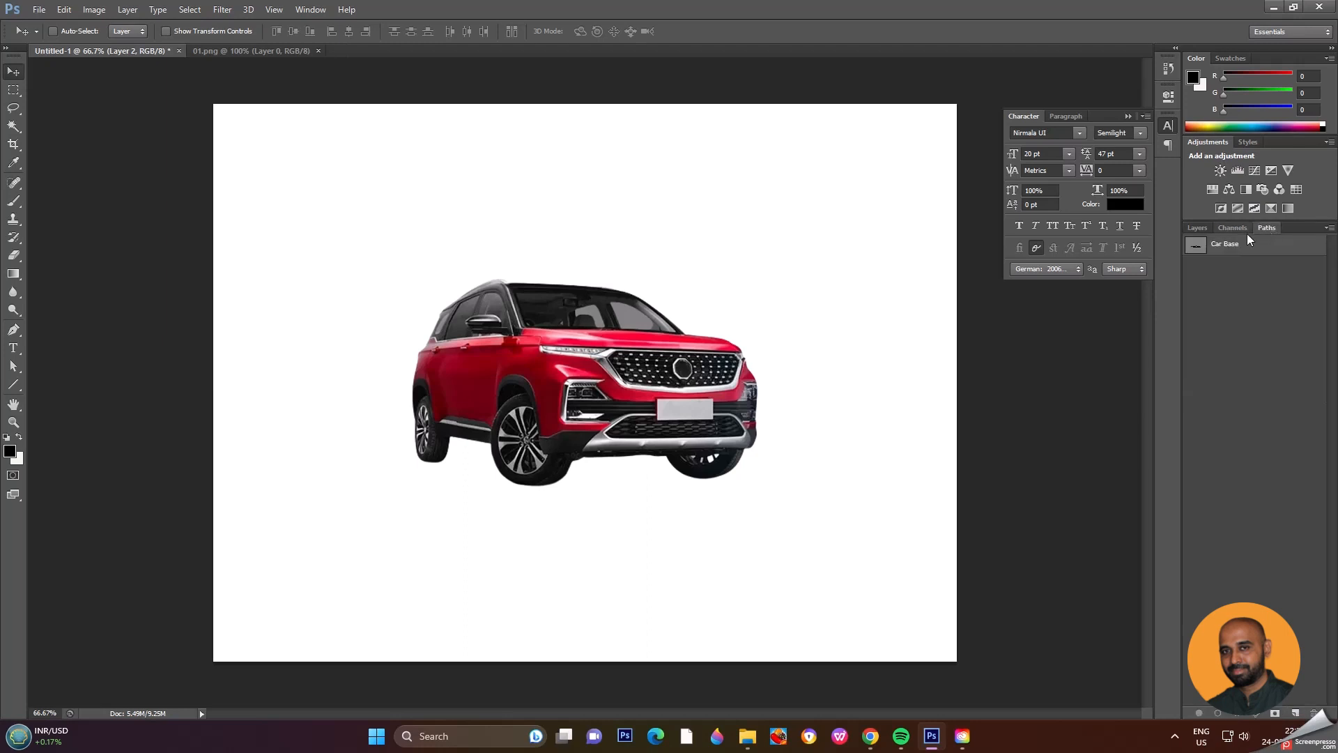
pyautogui.click(1202, 248)
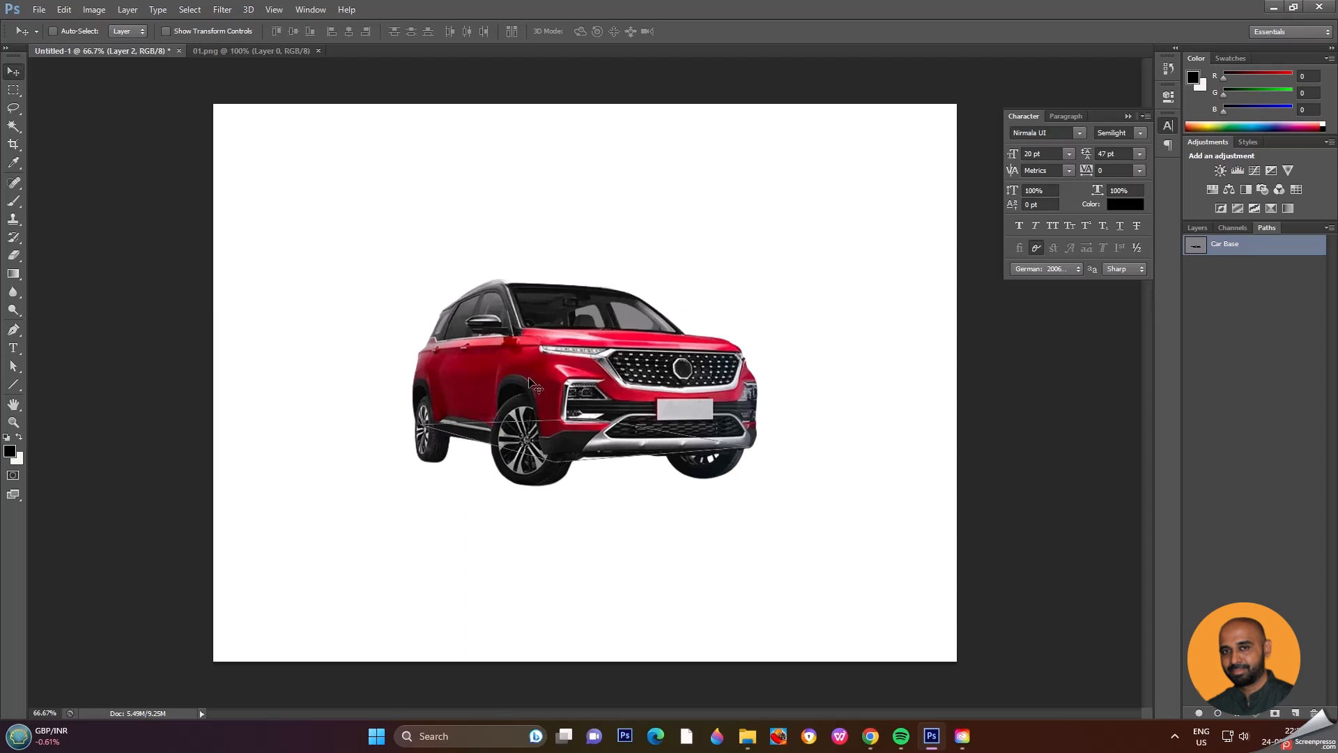
pyautogui.press('p')
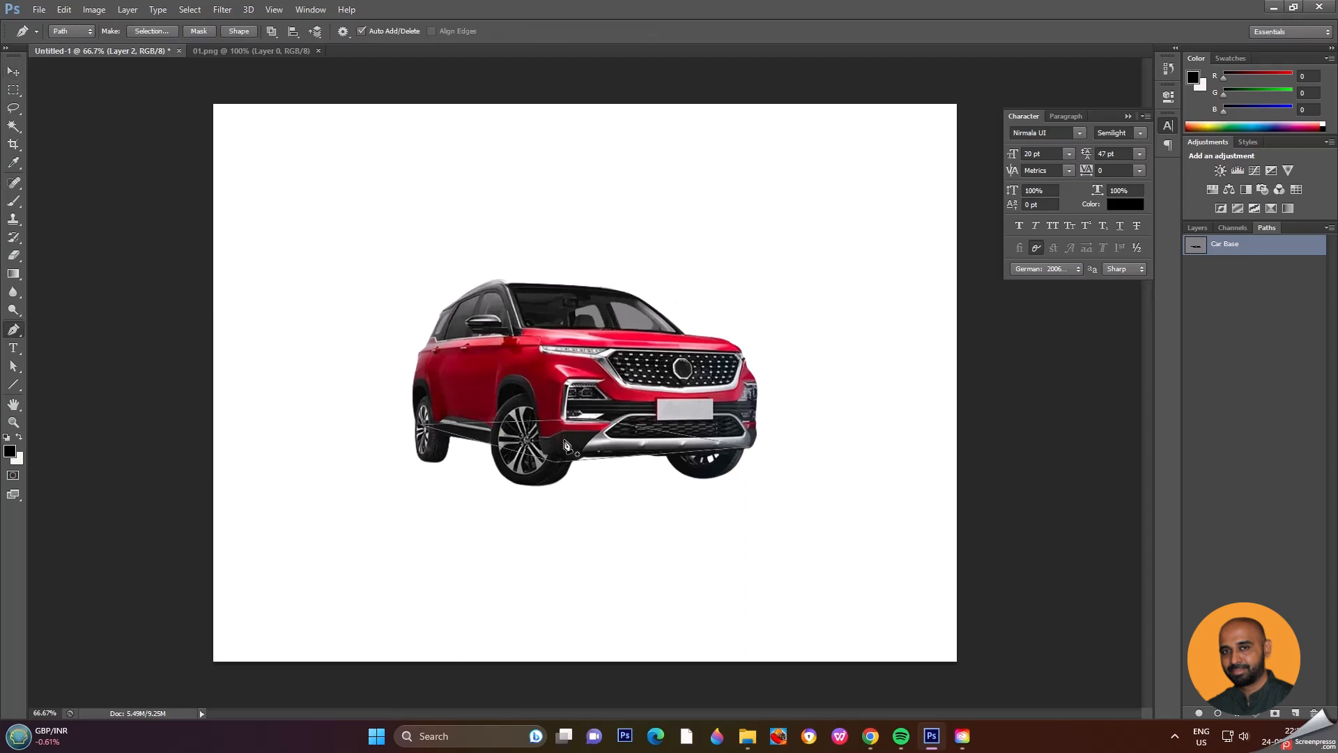
pyautogui.rightClick(565, 444)
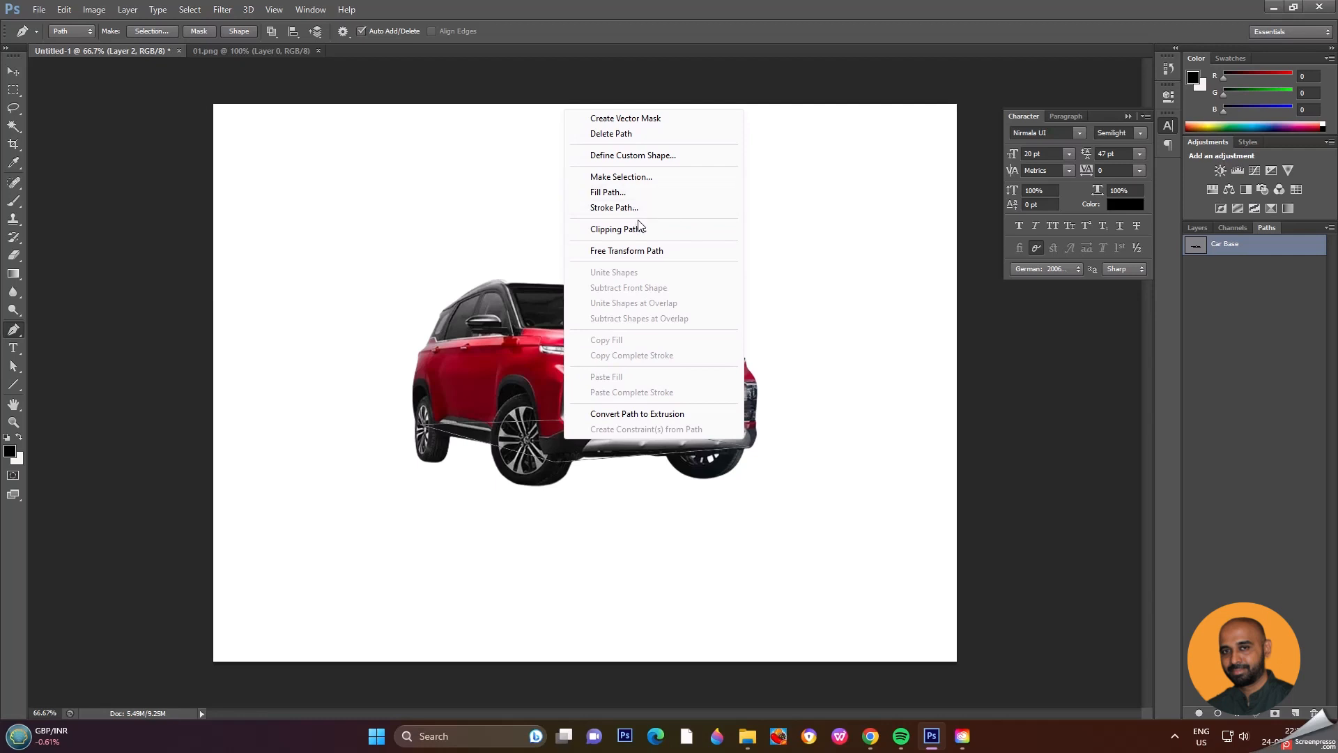
pyautogui.click(644, 177)
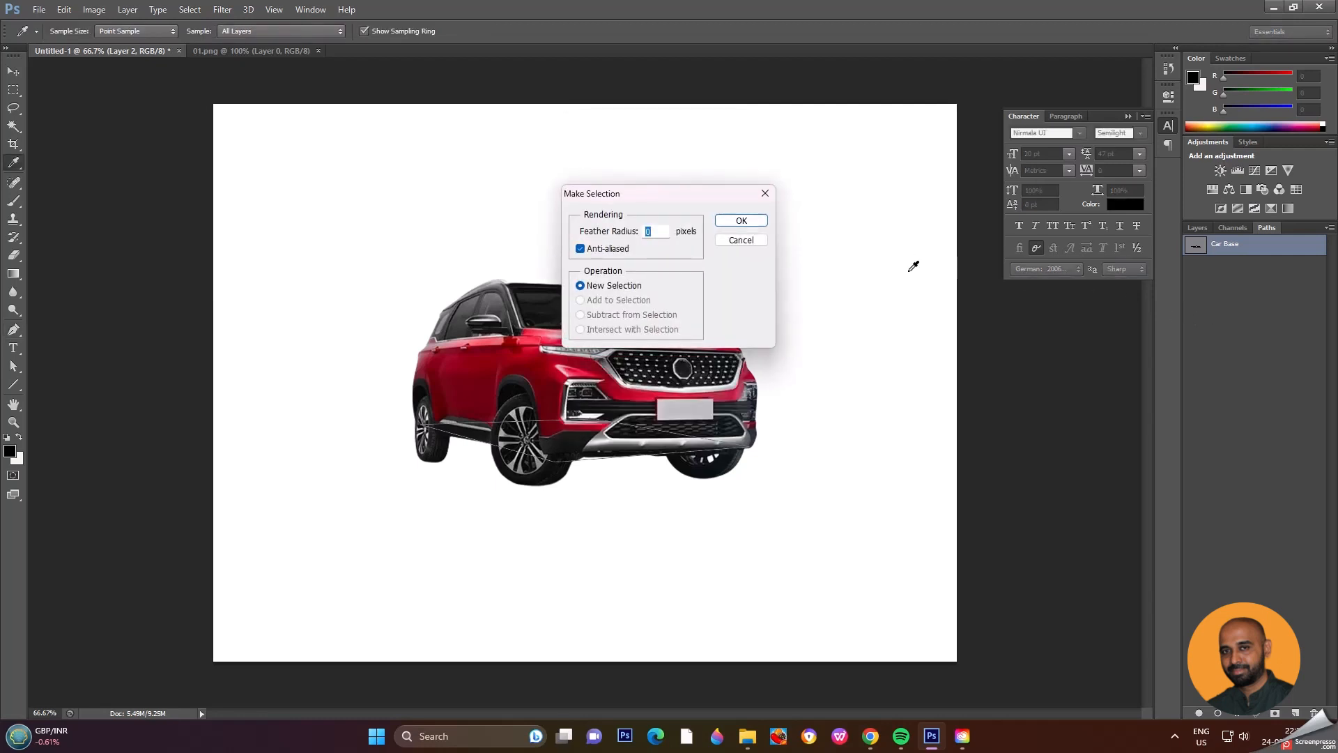
pyautogui.click(1201, 228)
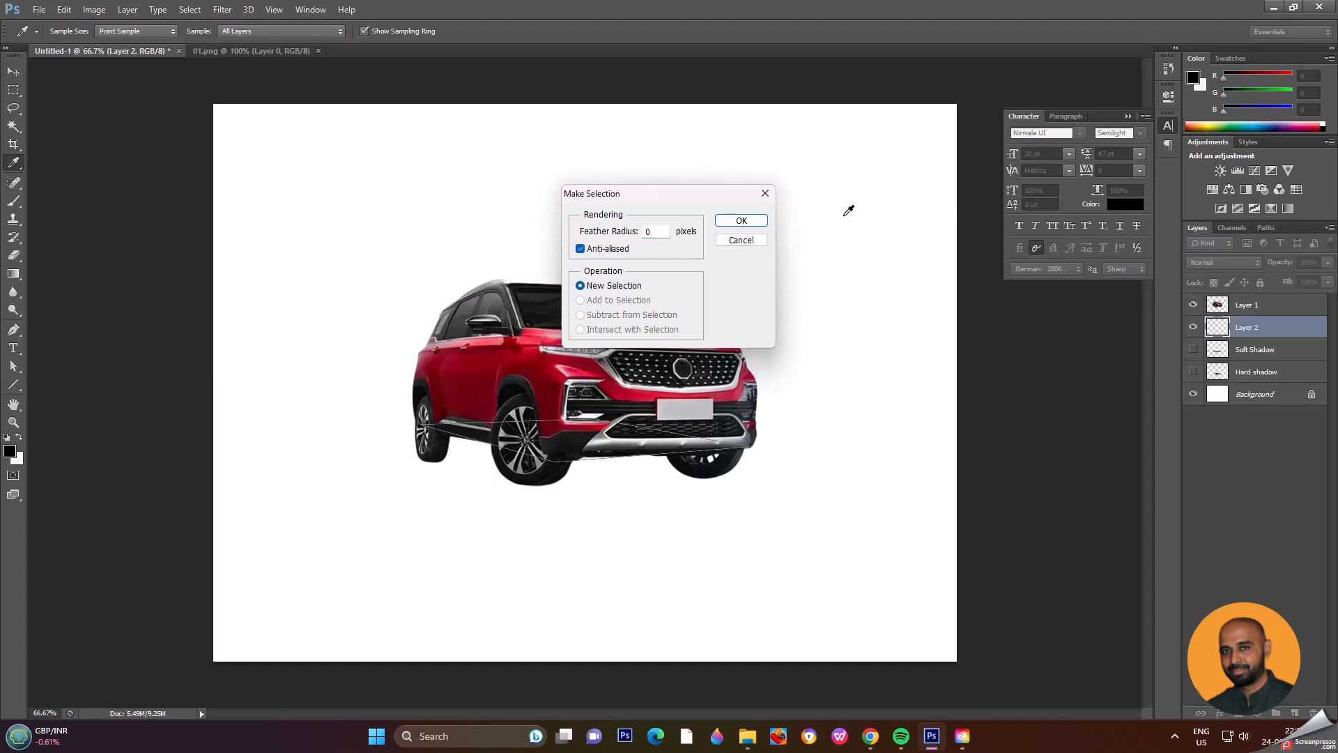
pyautogui.doubleClick(648, 234)
pyautogui.write('15')
pyautogui.click(741, 220)
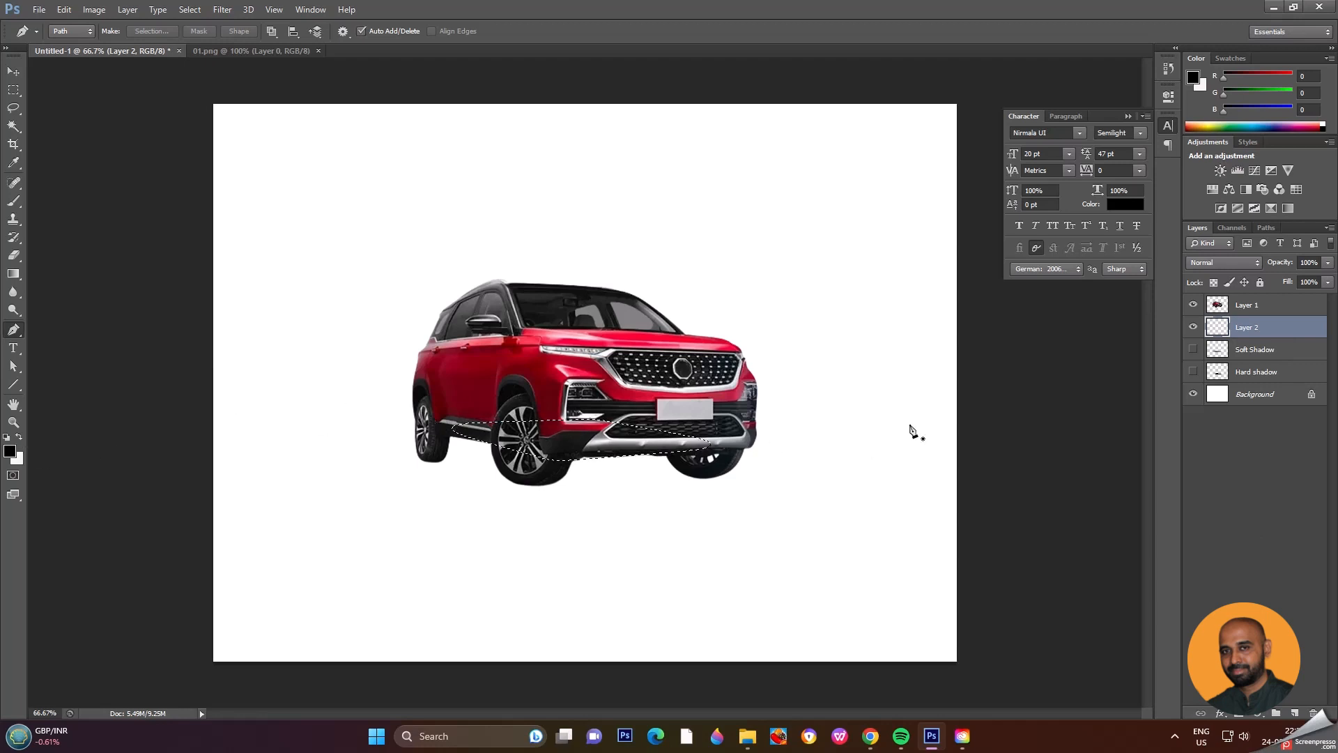
pyautogui.hotkey('alt', 'BackSpace')
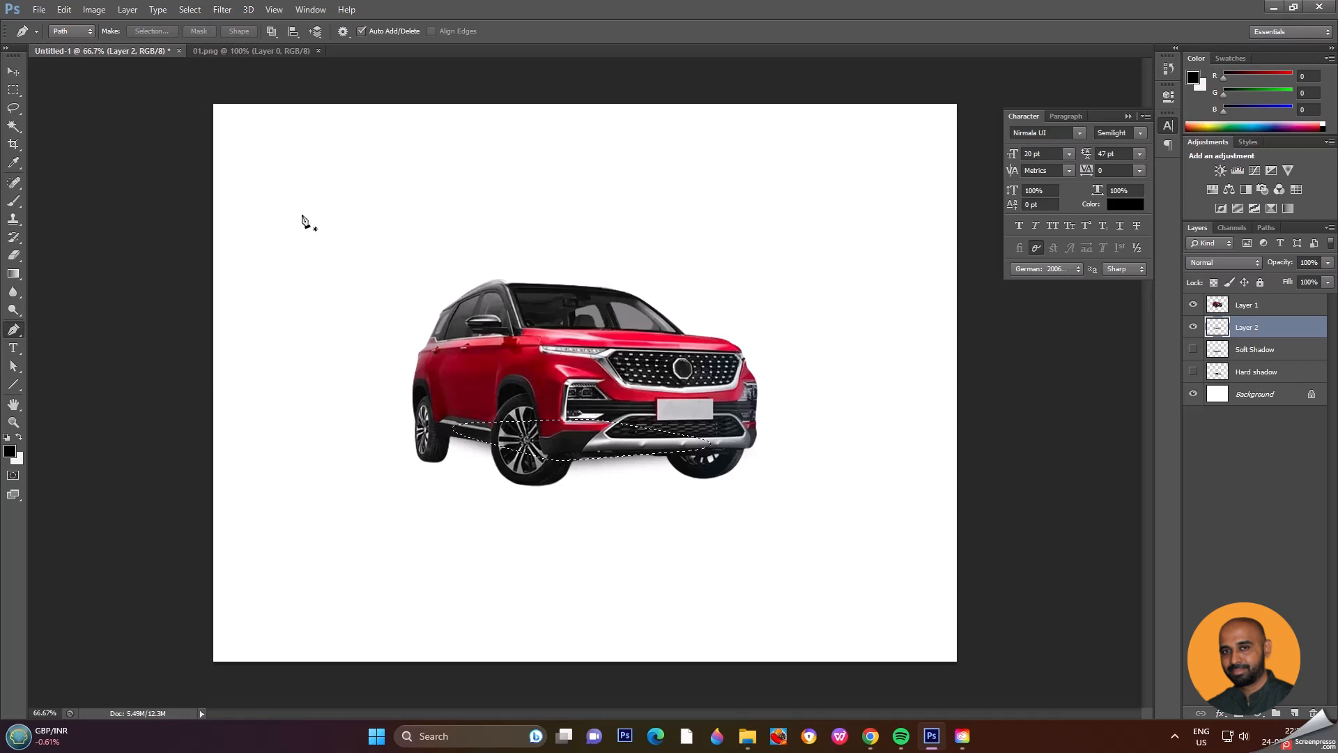
# Step: Deselect, move the feathered black shape down under the wheels and enlarge it outward with Free Transform
pyautogui.click(14, 72)
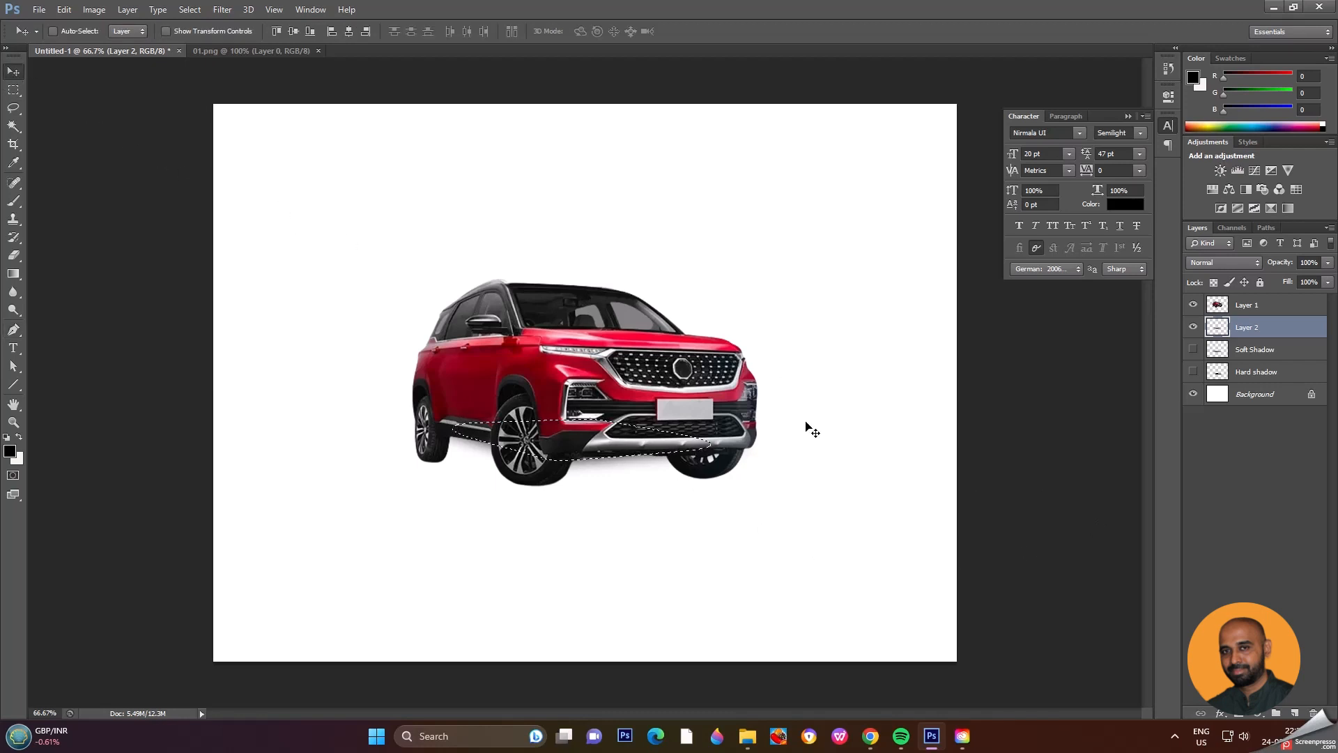
pyautogui.hotkey('ctrl', 'd')
pyautogui.moveTo(597, 444); pyautogui.dragTo(597, 480)
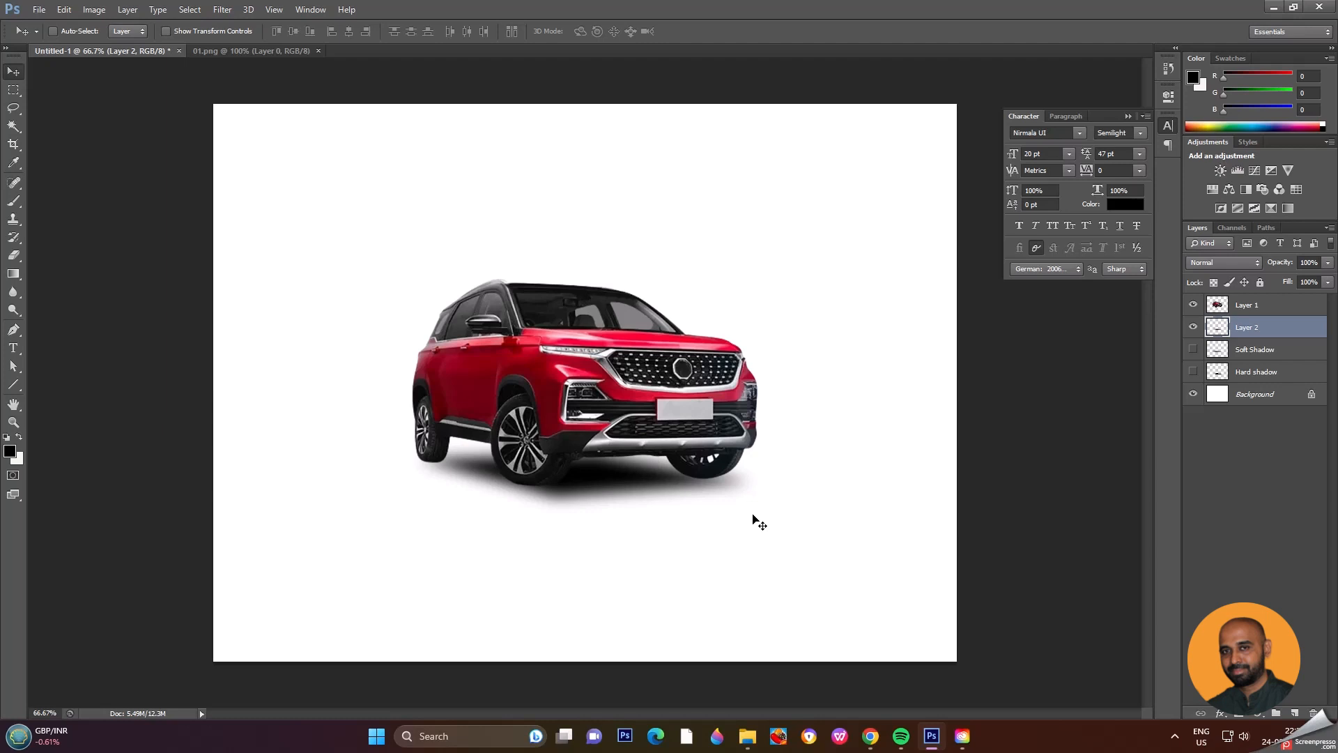
pyautogui.hotkey('ctrl', 't')
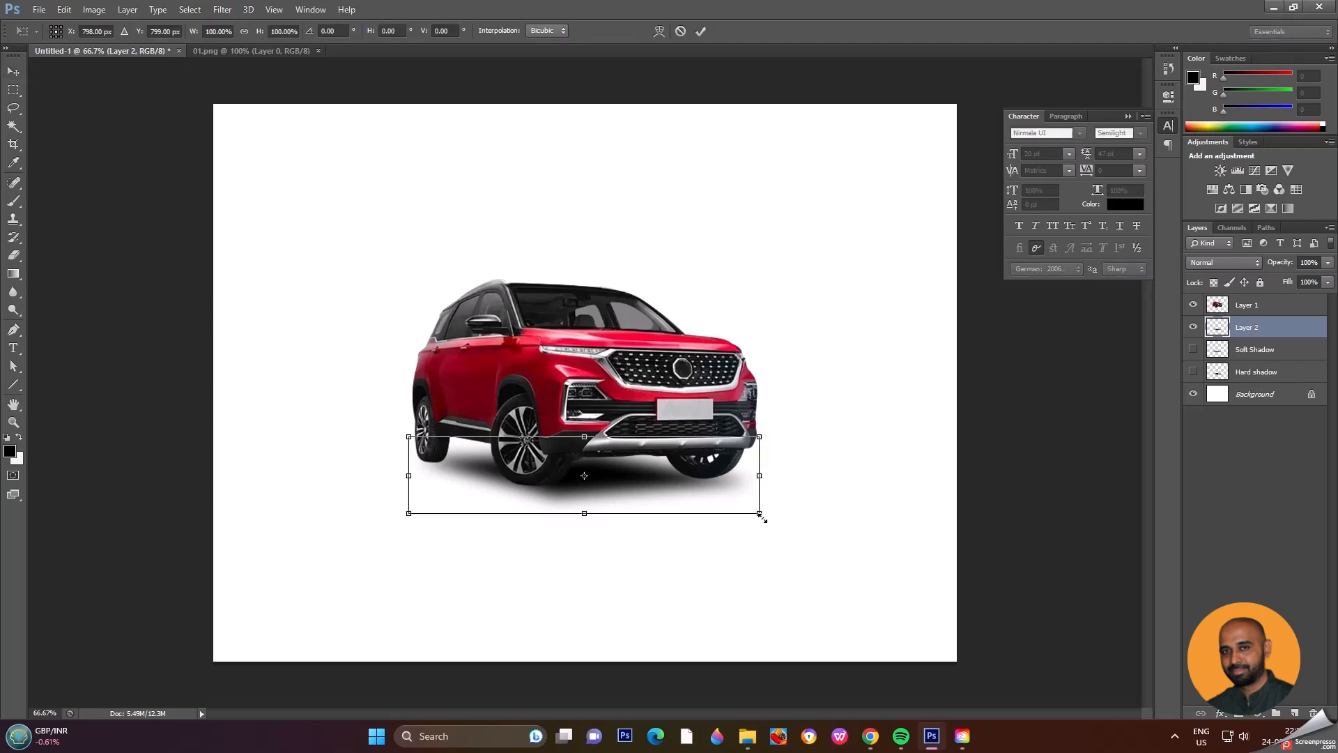
pyautogui.moveTo(759, 514); pyautogui.dragTo(800, 522)
pyautogui.press('Return')
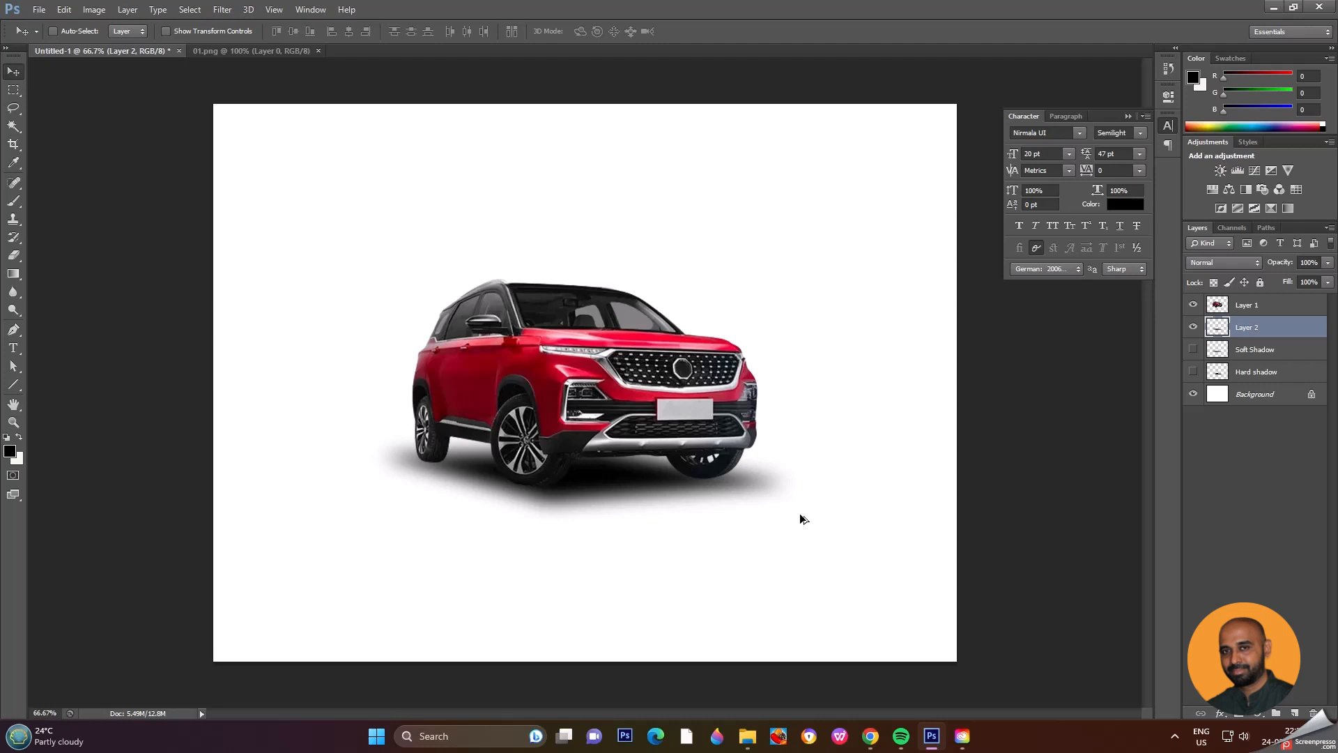
# Step: Undo the feathered shadow's transform, move, deselection and black fill so Layer 2 is empty again
pyautogui.hotkey('ctrl', 'alt', 'z')
pyautogui.hotkey('ctrl', 'alt', 'z')
pyautogui.hotkey('ctrl', 'alt', 'z')
pyautogui.hotkey('ctrl', 'alt', 'z')
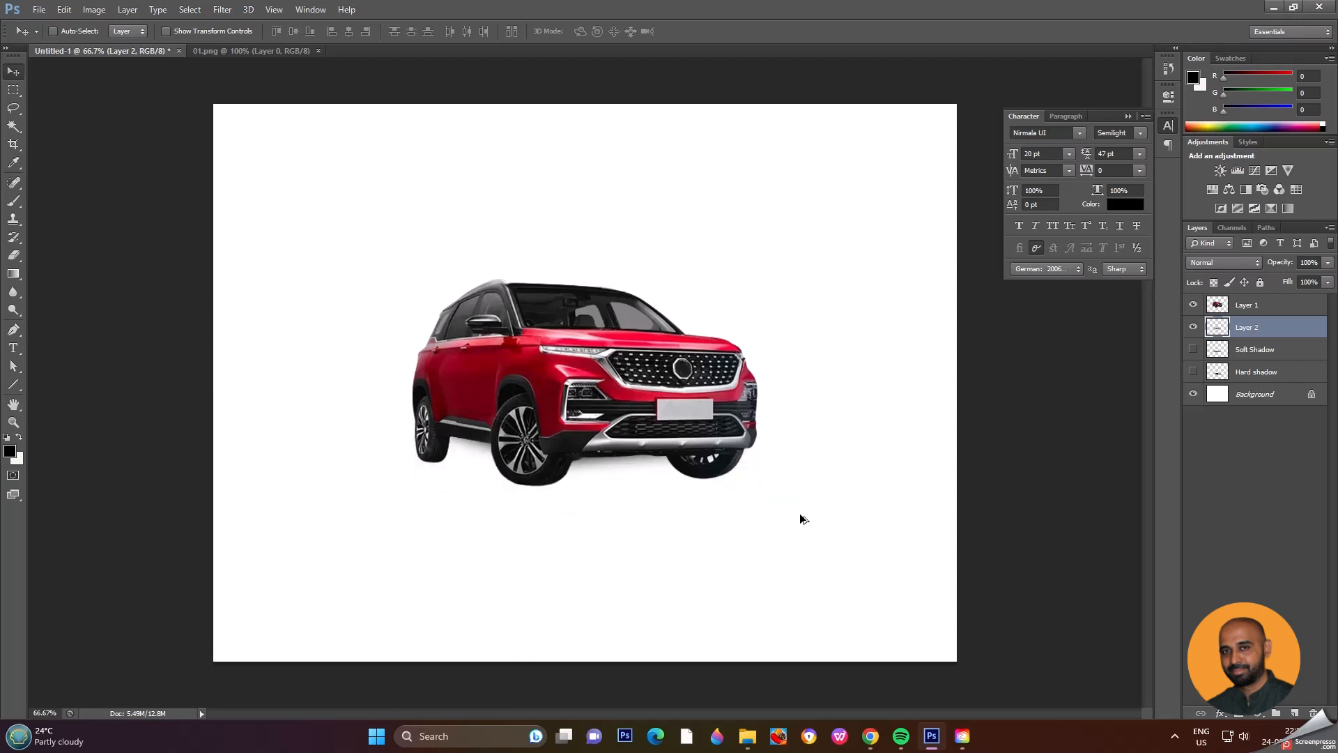
pyautogui.hotkey('ctrl', 'alt', 'z')
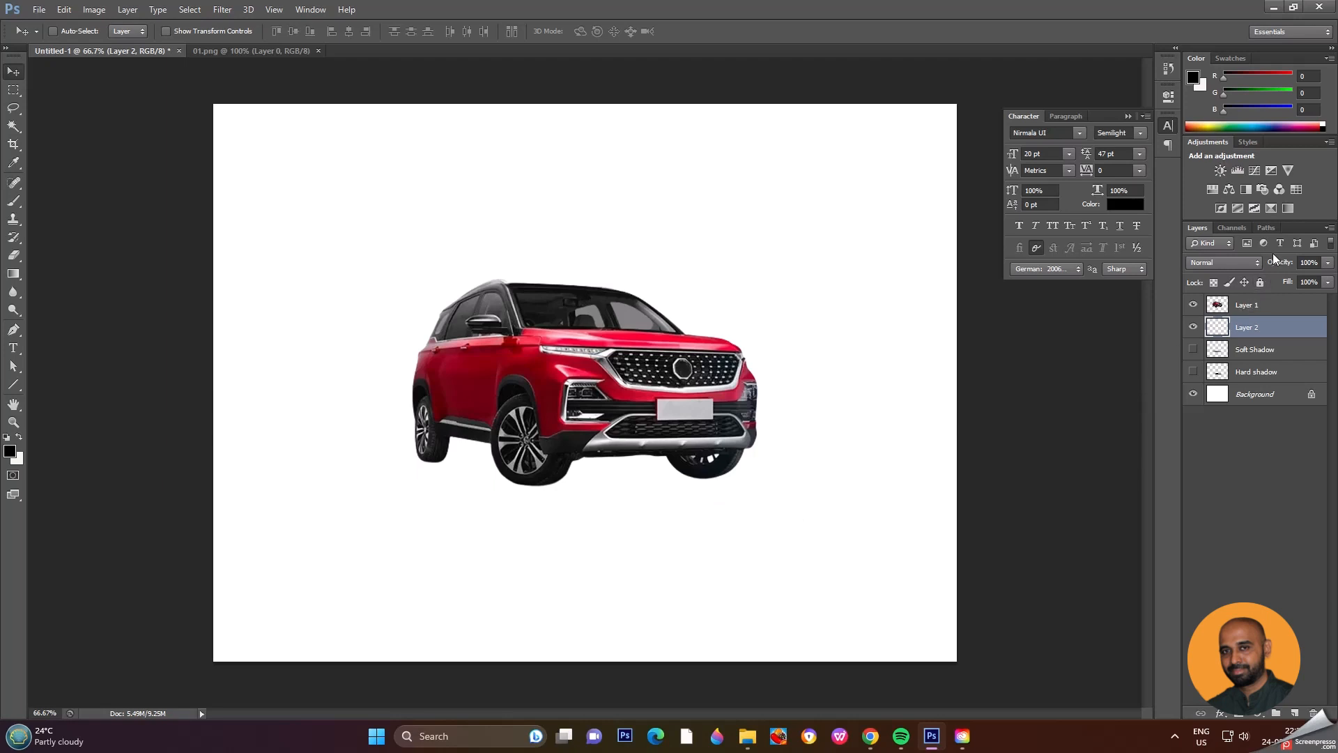
# Step: Activate the saved Car Base path and add a new empty layer directly above Layer 2
pyautogui.click(1269, 229)
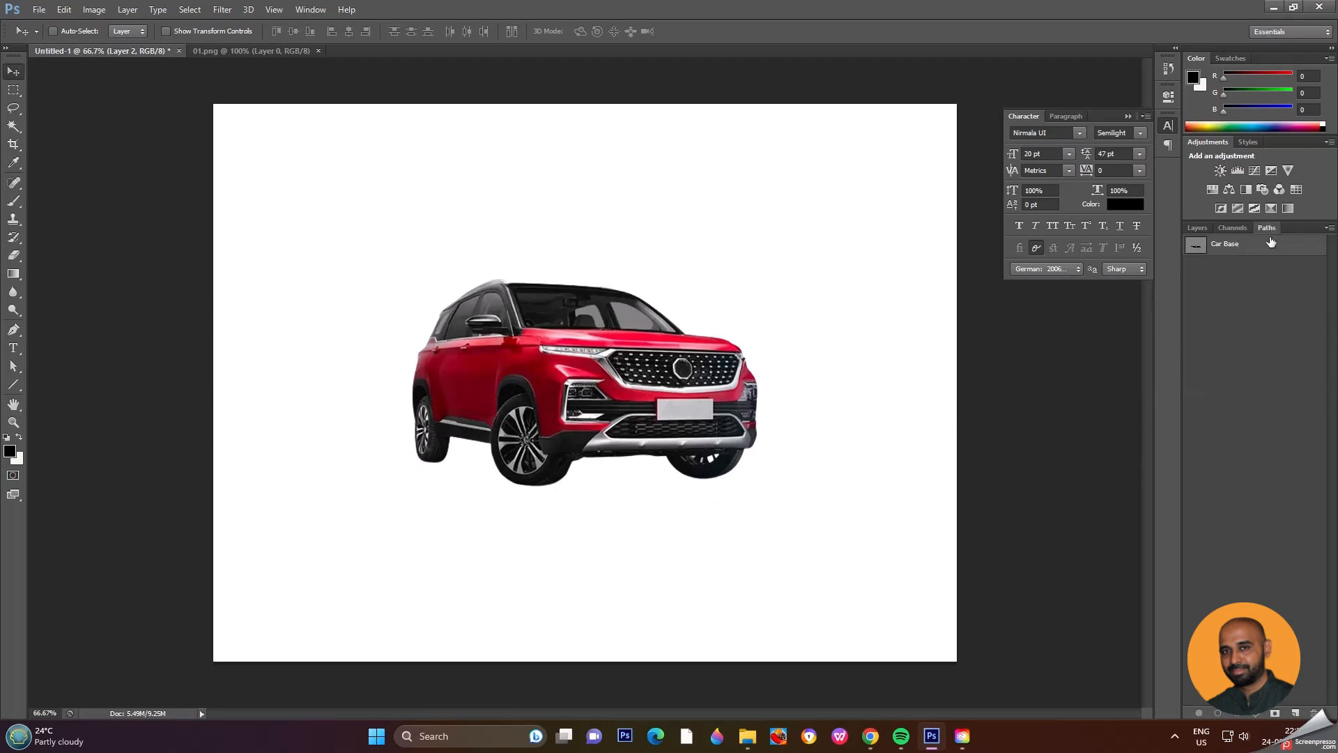
pyautogui.keyDown('ctrl'); pyautogui.click(1196, 246); pyautogui.keyUp('ctrl')
pyautogui.click(1194, 245)
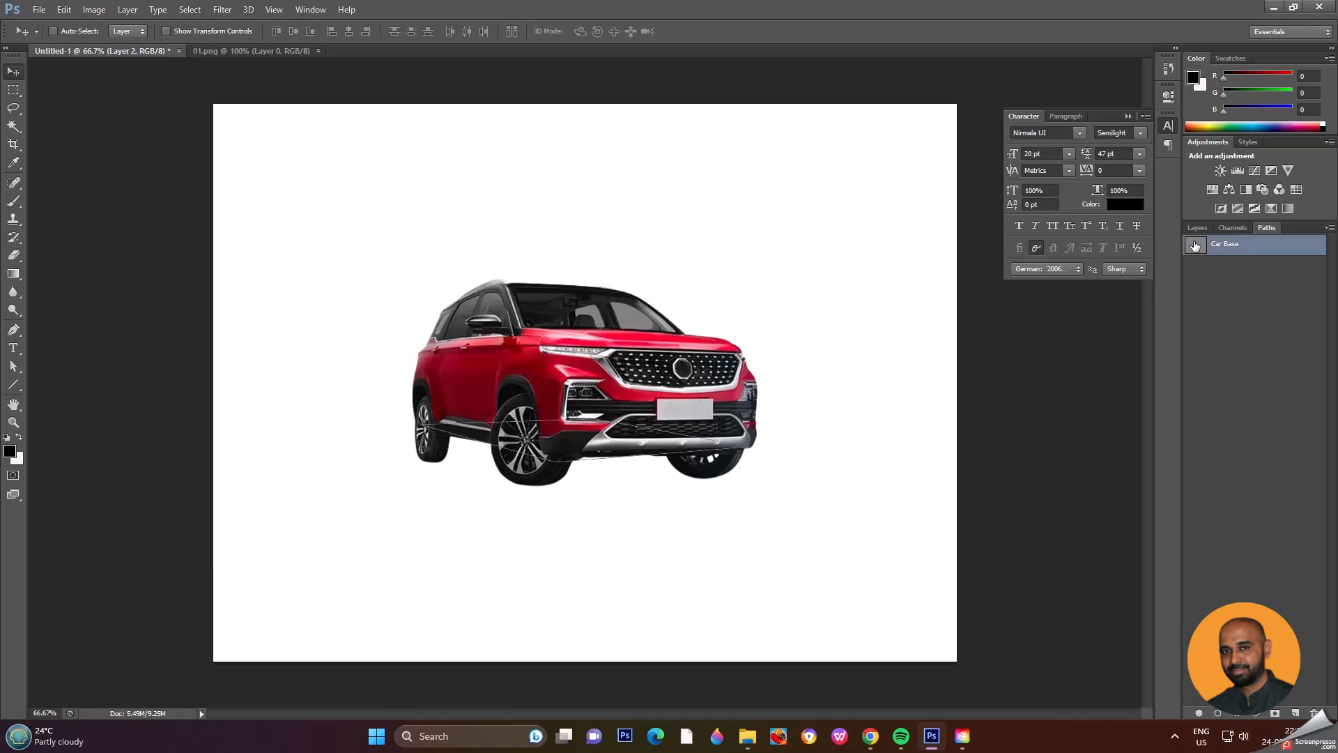
pyautogui.click(1196, 228)
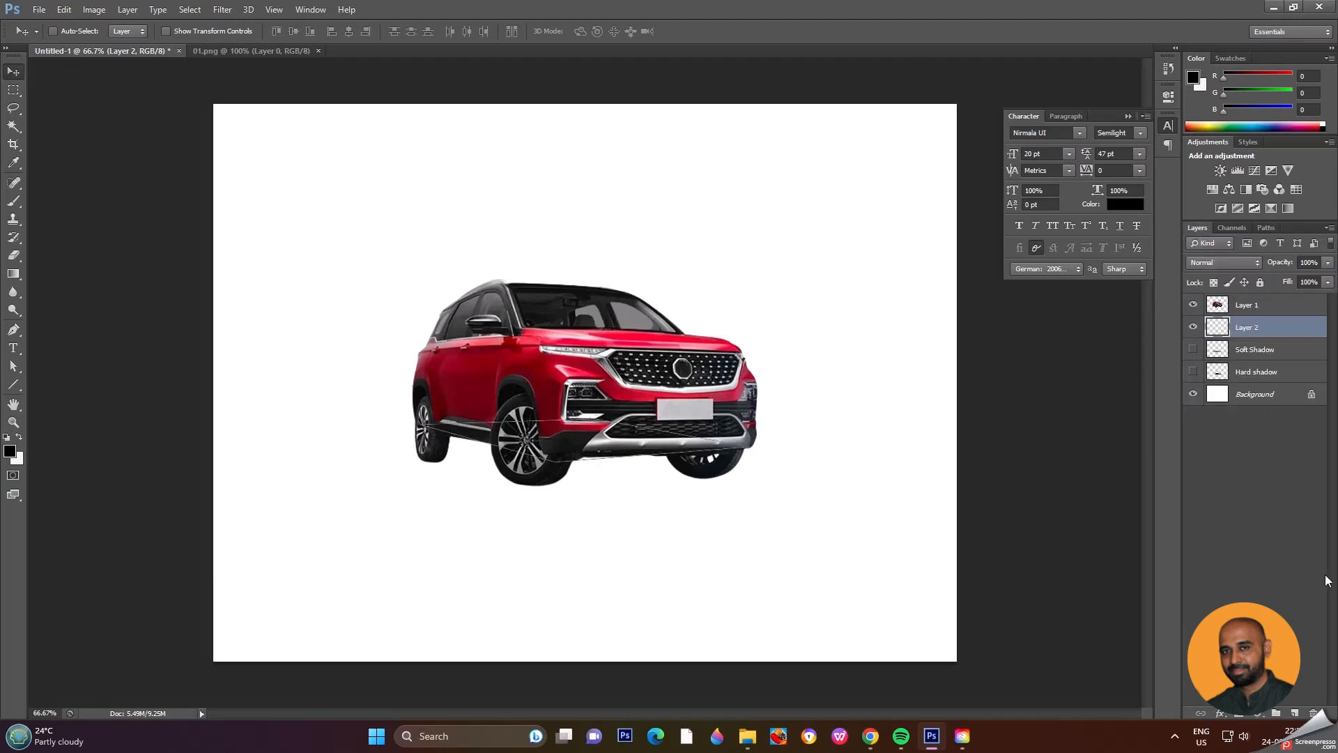
pyautogui.click(1295, 713)
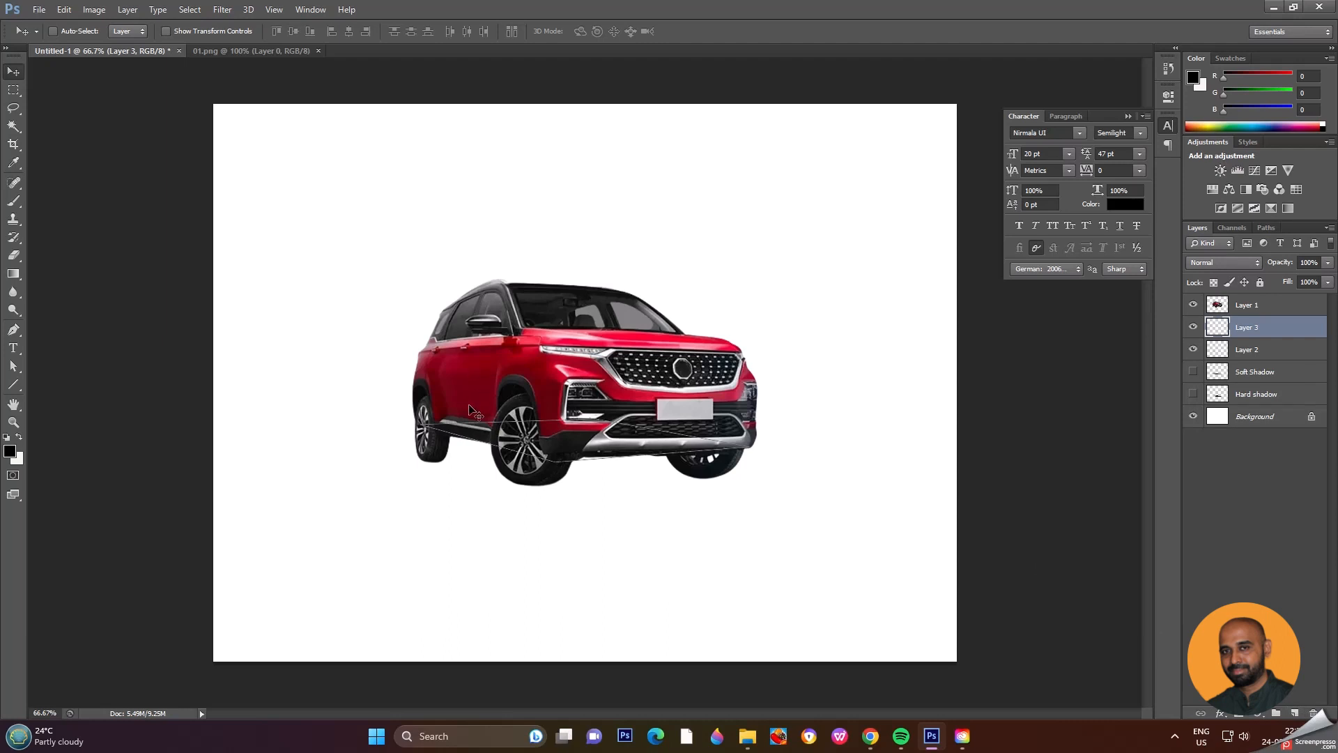
# Step: Convert the Car Base path to a selection with a 7-pixel feather and fill it with black on Layer 3
pyautogui.press('p')
pyautogui.rightClick(507, 434)
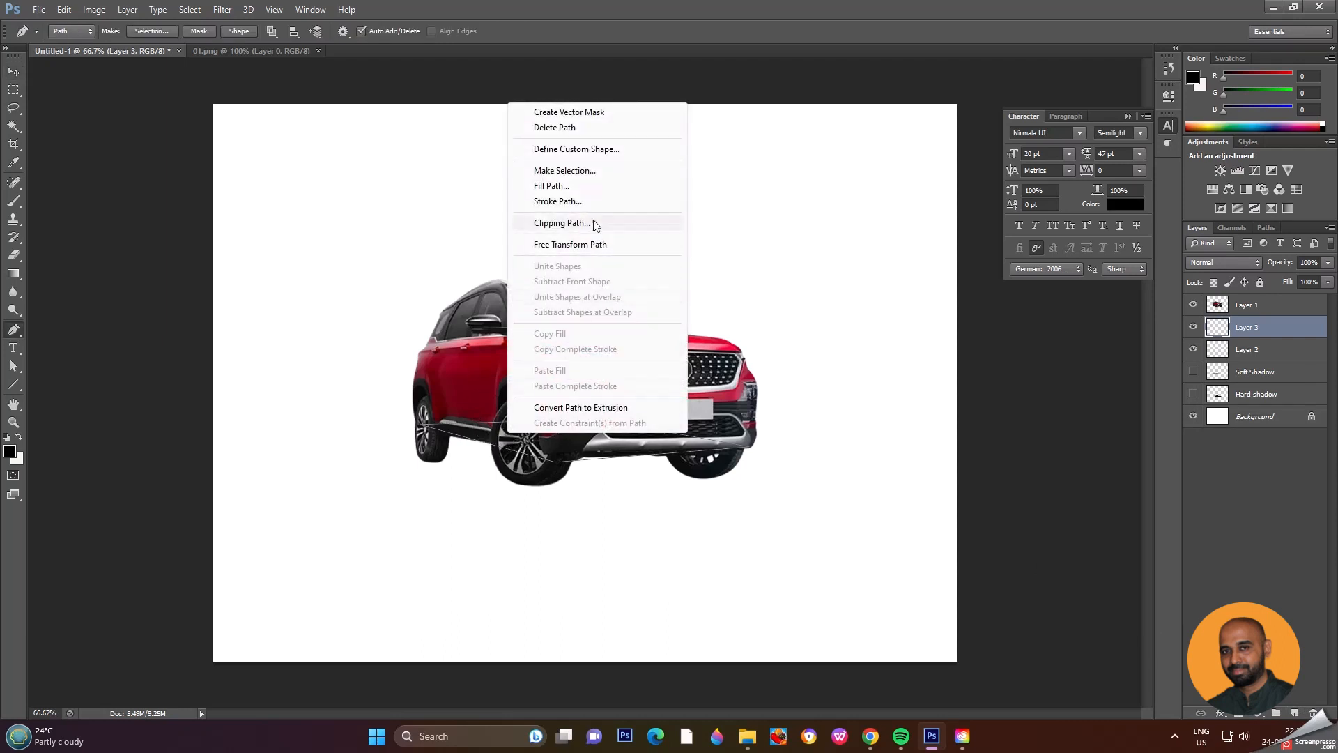
pyautogui.click(601, 172)
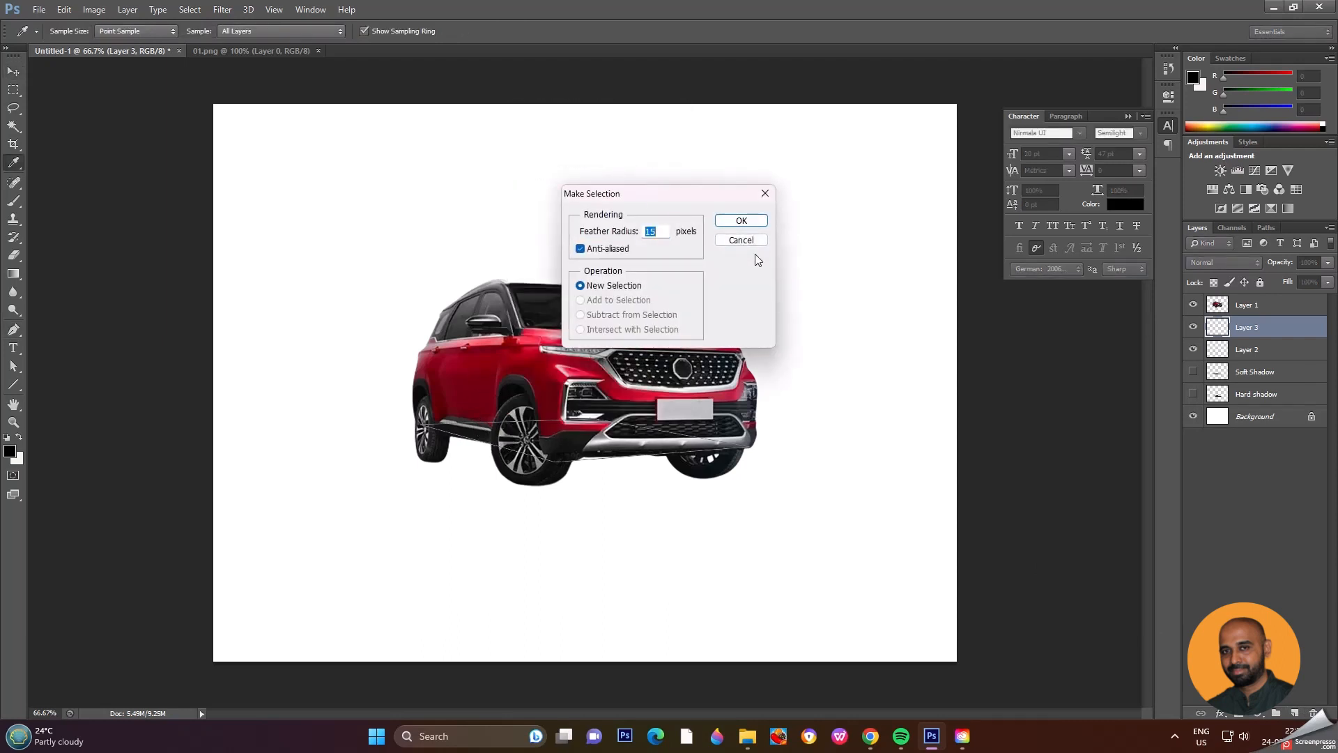
pyautogui.write('7')
pyautogui.click(741, 221)
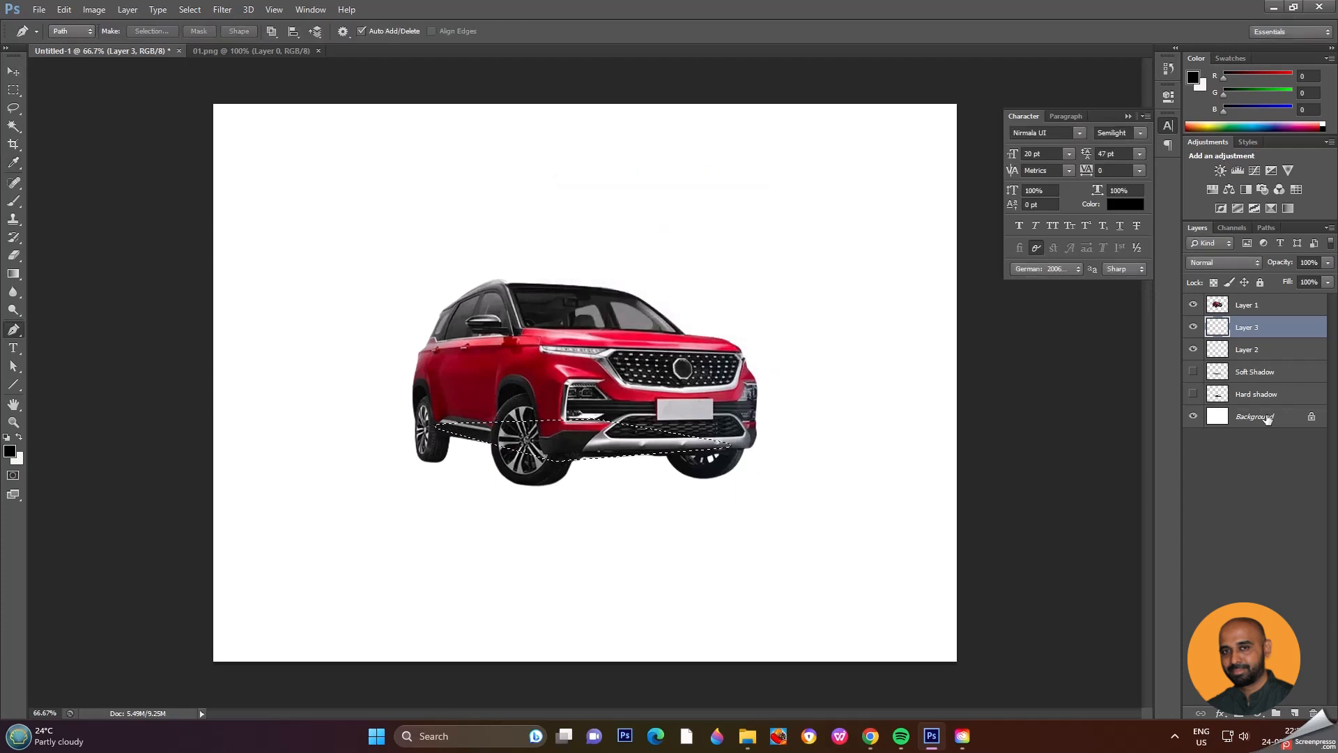
pyautogui.hotkey('alt', 'BackSpace')
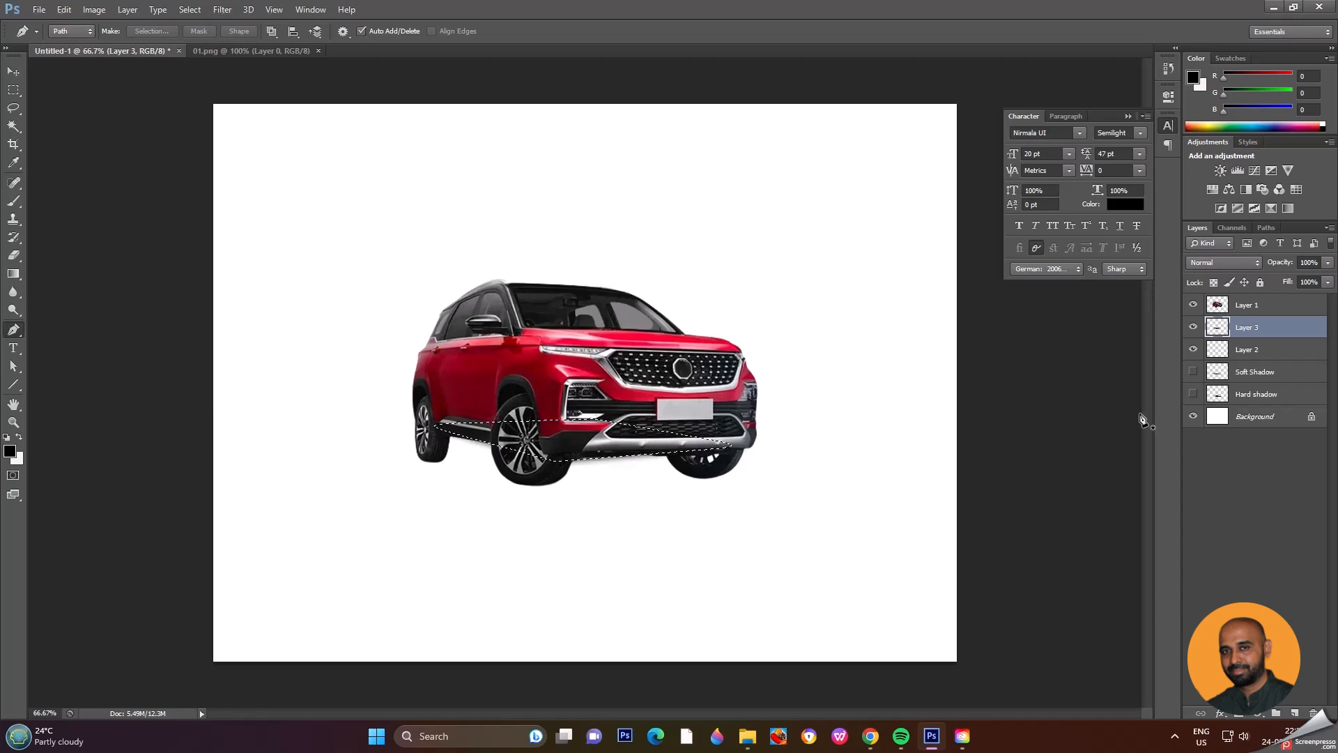
# Step: Deselect and move the feathered black shape on Layer 3 down beneath the car's wheels
pyautogui.hotkey('ctrl', 'd')
pyautogui.press('v')
pyautogui.moveTo(597, 448); pyautogui.dragTo(591, 484)
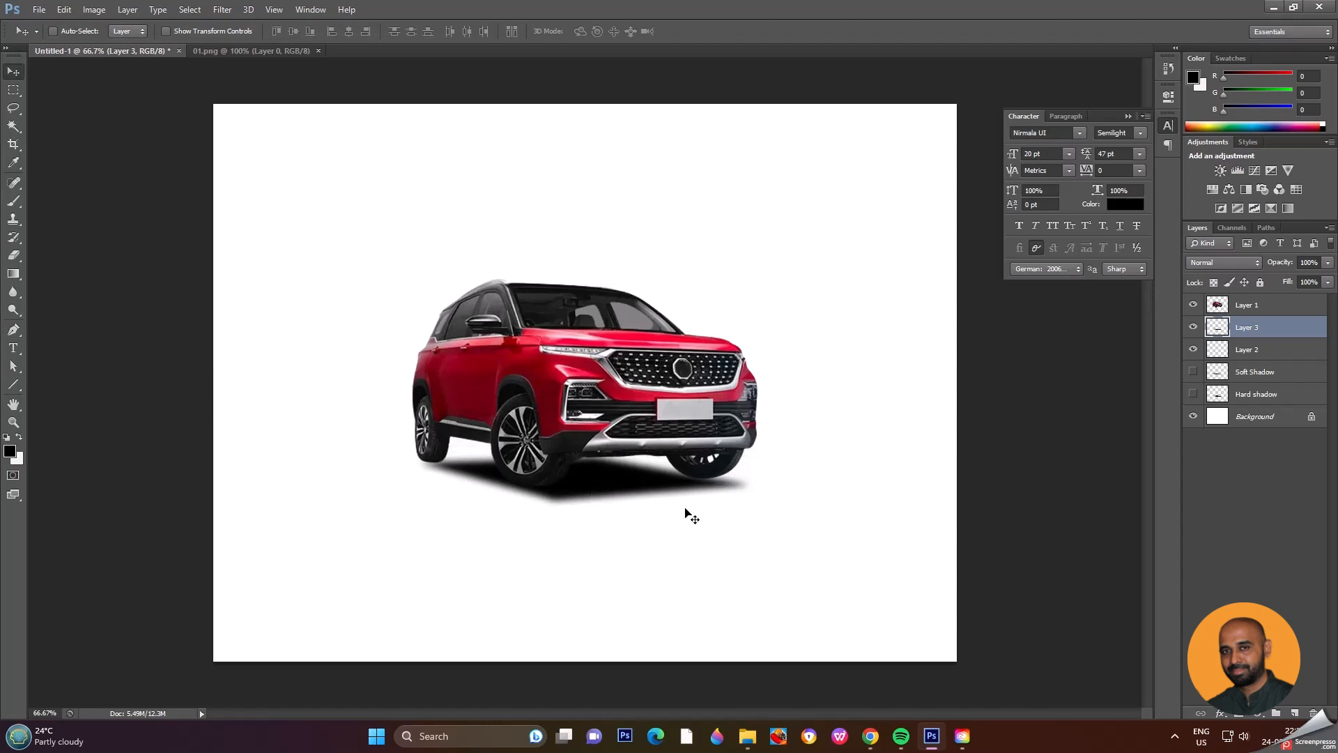
# Step: Widen the Layer 3 shadow past the rear wheel to about 107% with Free Transform and set the layer's opacity to 89%
pyautogui.hotkey('ctrl', 't')
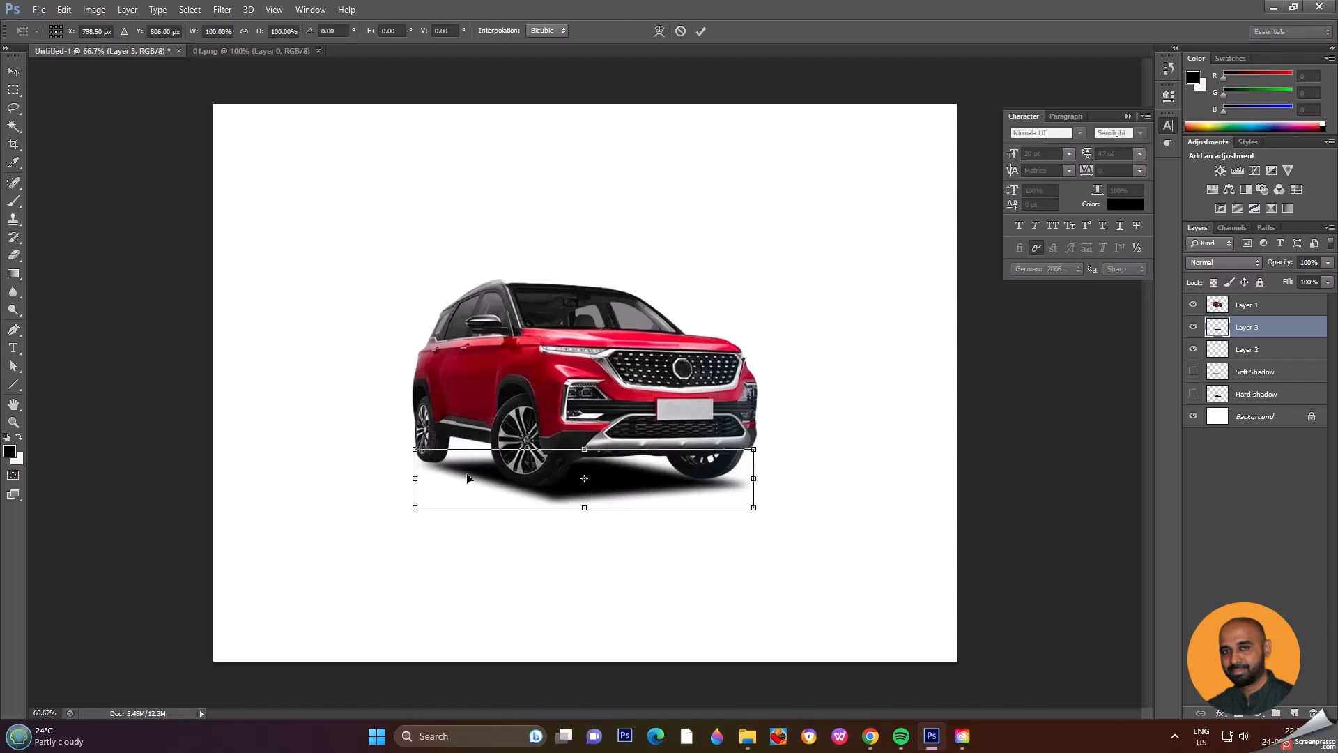
pyautogui.moveTo(415, 447); pyautogui.dragTo(392, 445)
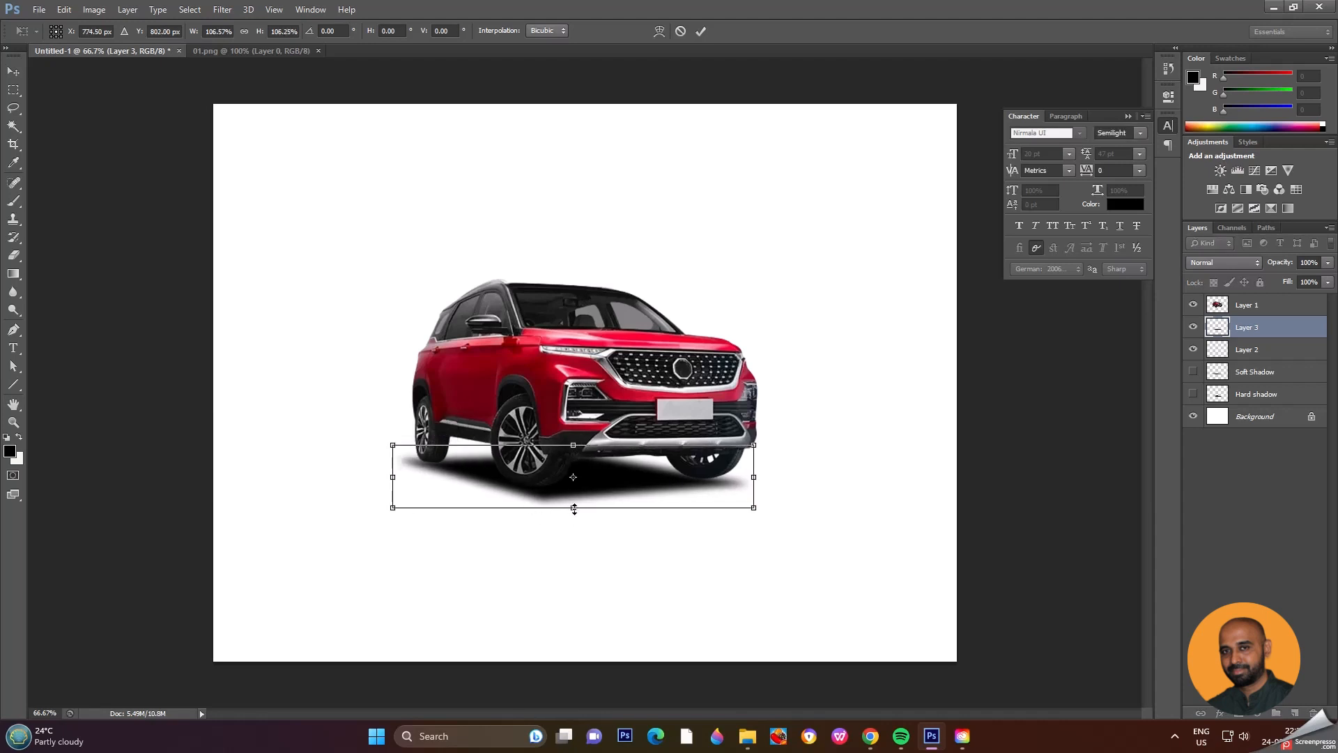
pyautogui.moveTo(573, 508); pyautogui.dragTo(566, 504)
pyautogui.press('Return')
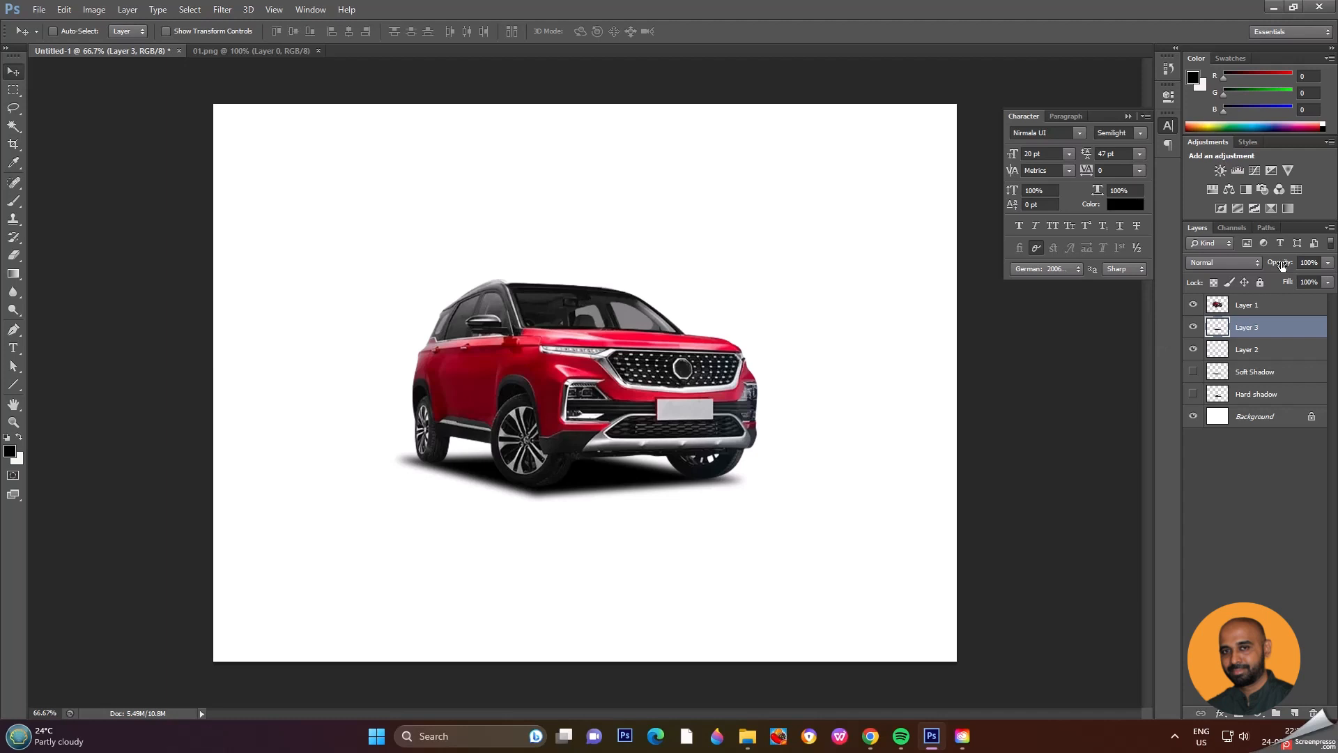
pyautogui.moveTo(1282, 265)
pyautogui.mouseDown()
pyautogui.moveTo(1247, 272)
pyautogui.moveTo(1274, 276)
pyautogui.mouseUp()
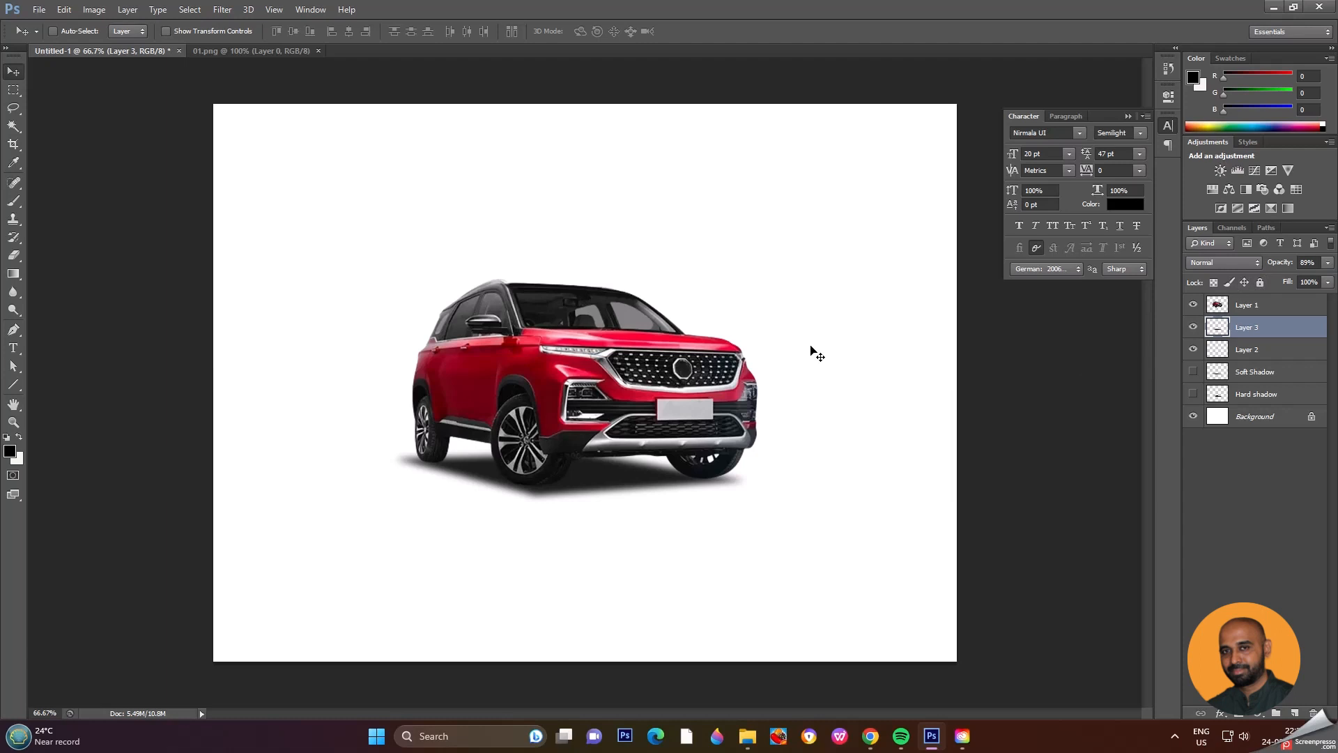
# Step: Apply a Motion Blur to the Layer 3 shadow with an angle of -12° and a distance of 72 pixels
pyautogui.click(222, 9)
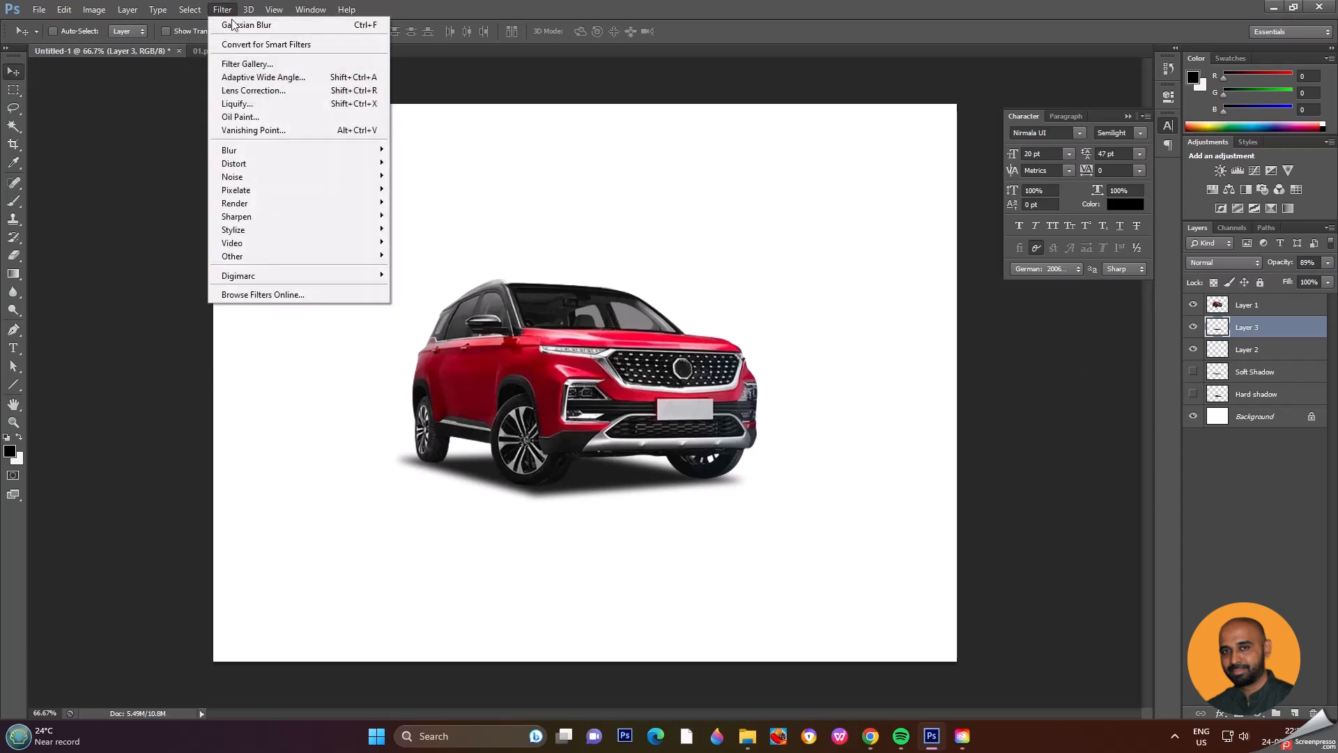
pyautogui.moveTo(272, 159)
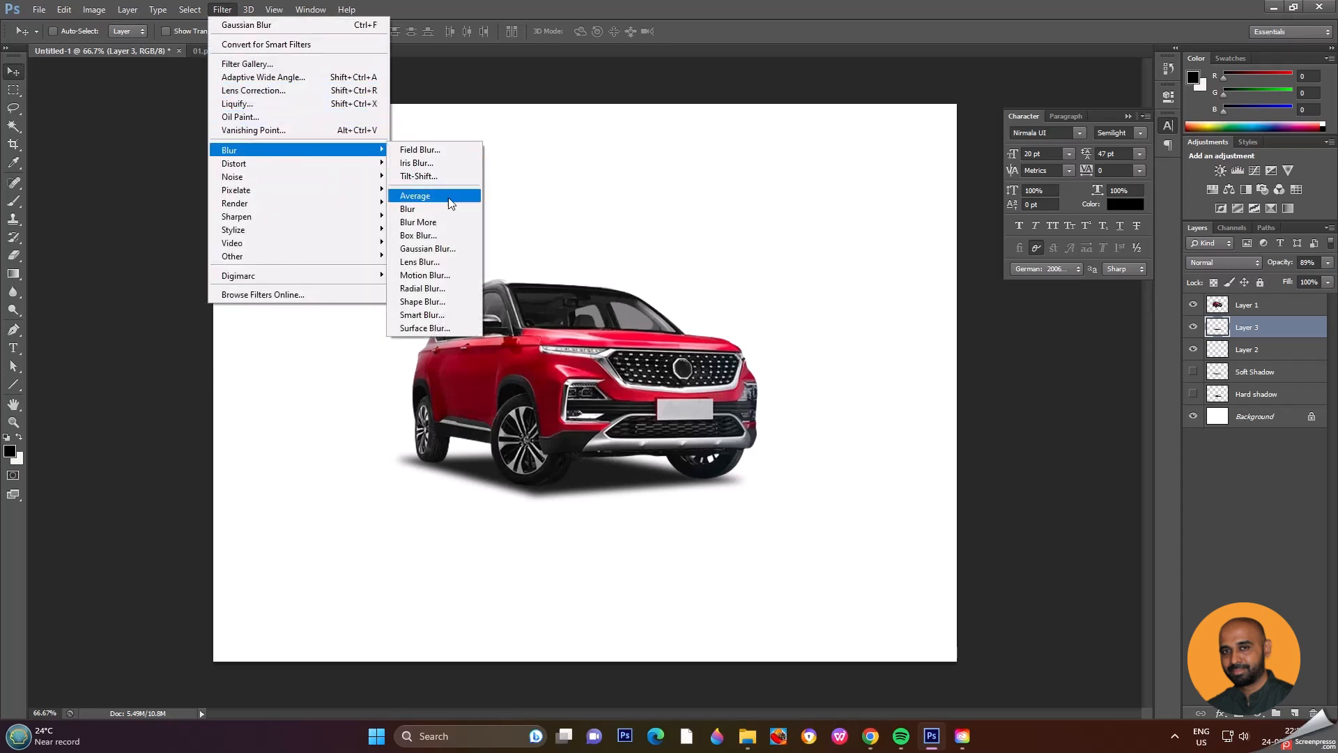
pyautogui.click(454, 273)
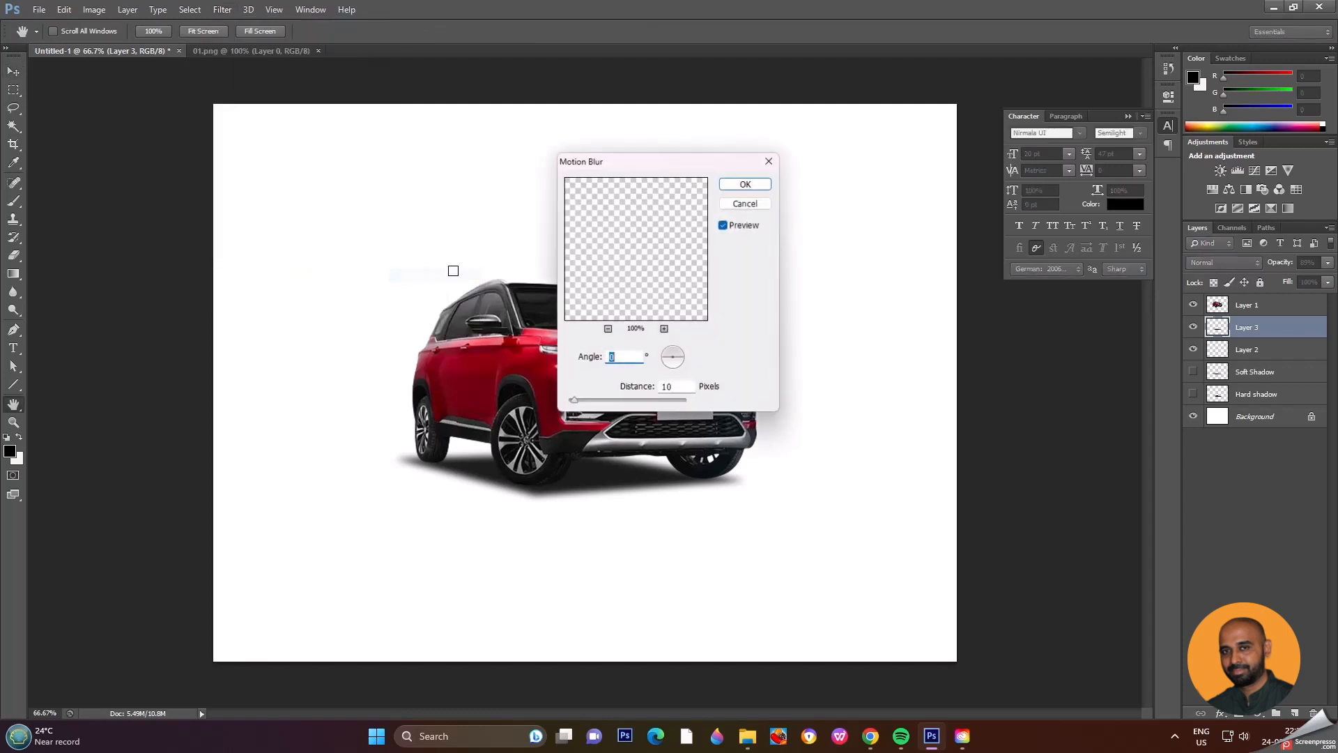
pyautogui.moveTo(651, 168); pyautogui.dragTo(255, 124)
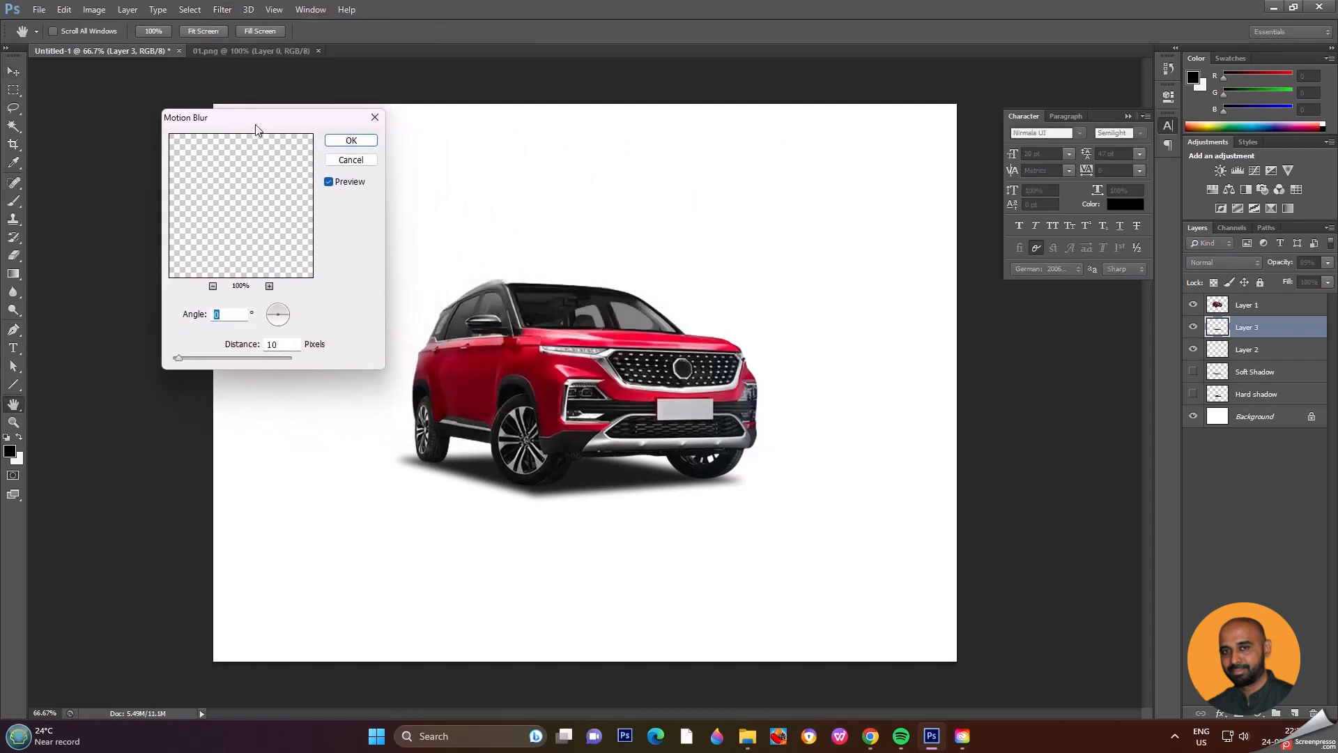
pyautogui.click(291, 326)
pyautogui.moveTo(179, 360); pyautogui.dragTo(204, 357)
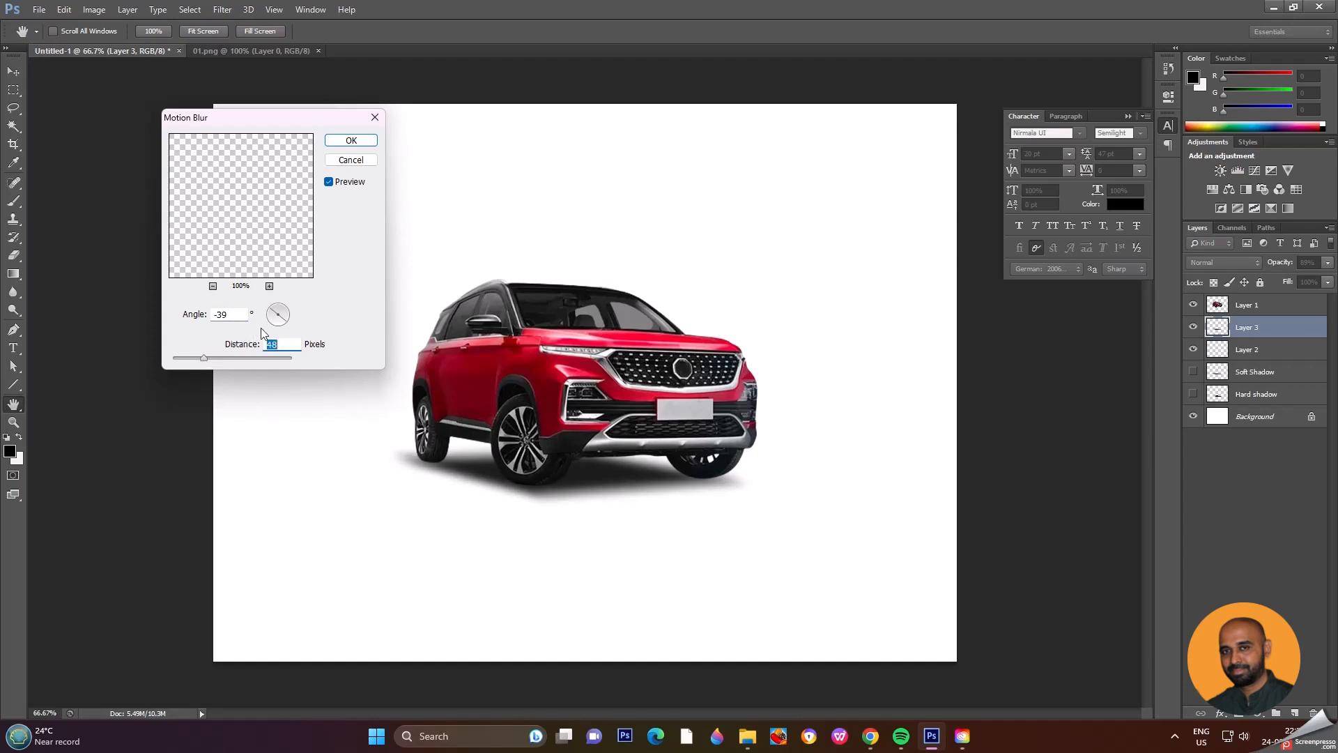
pyautogui.click(244, 358)
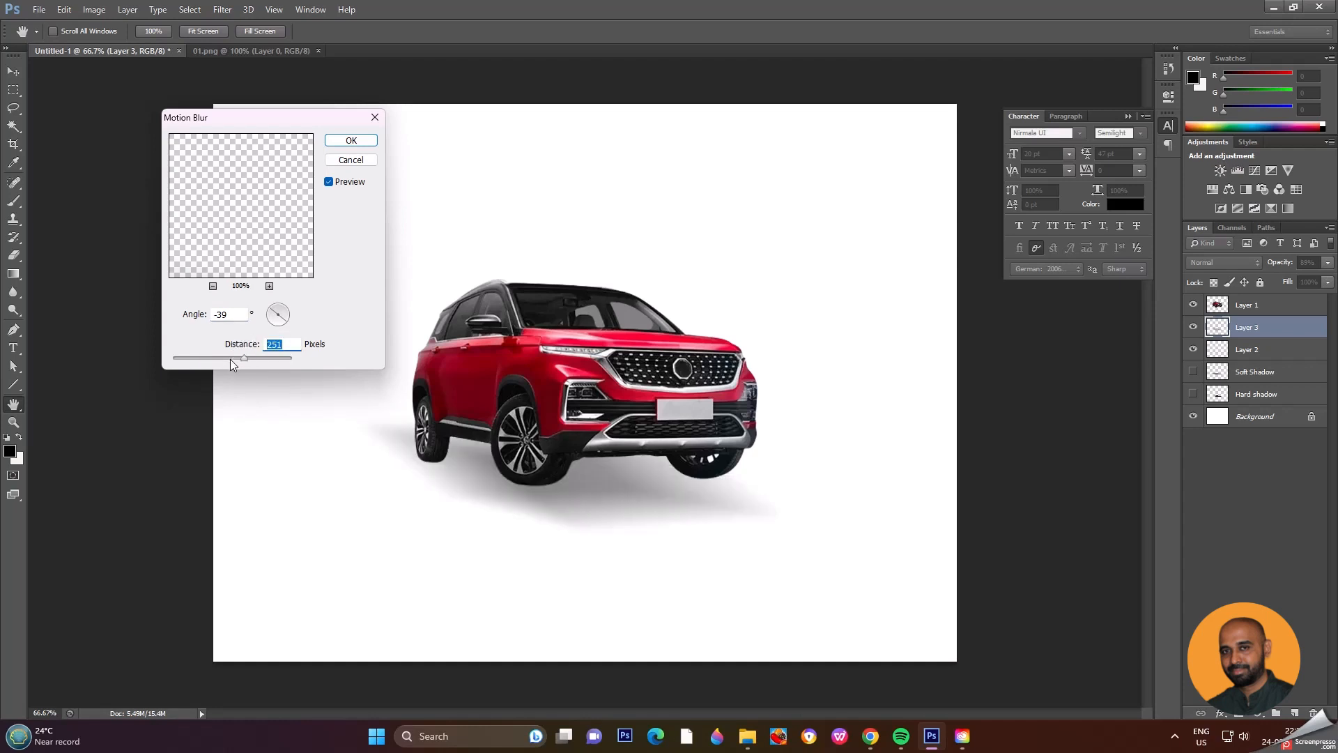
pyautogui.moveTo(240, 357); pyautogui.dragTo(227, 362)
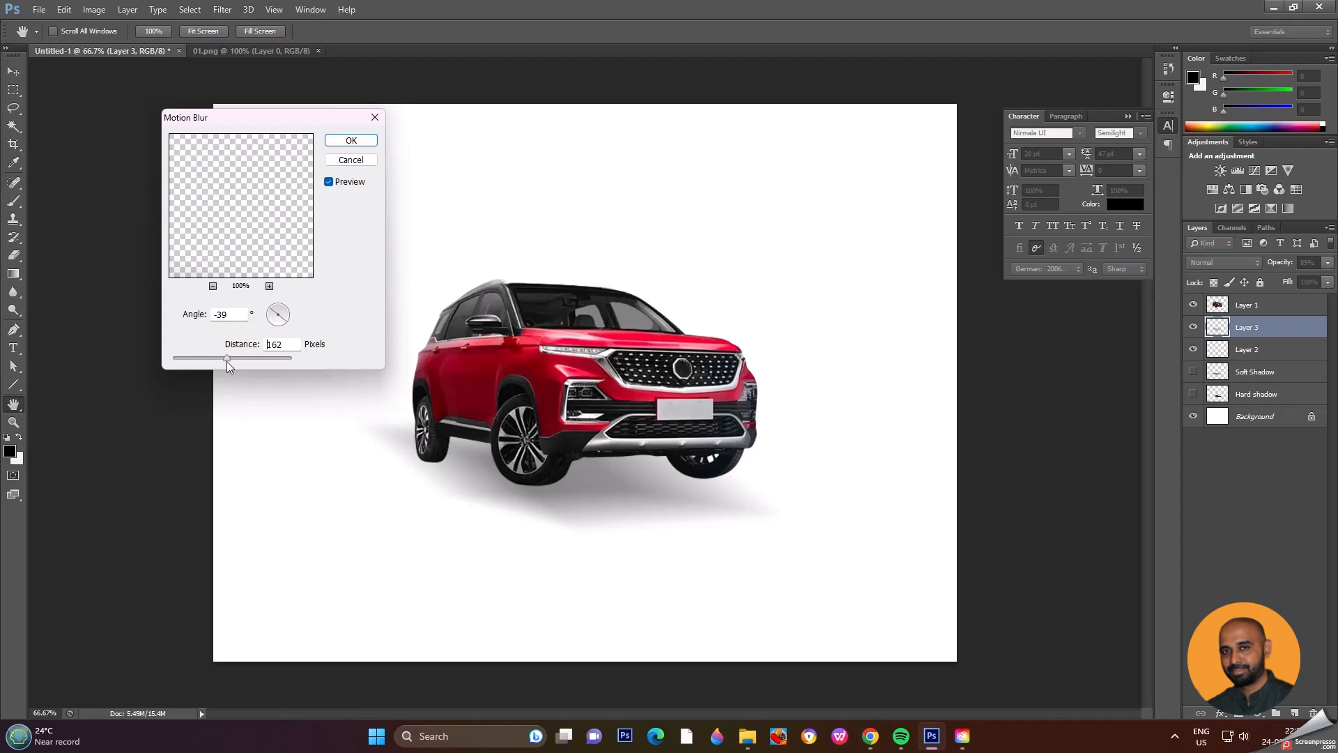
pyautogui.click(288, 316)
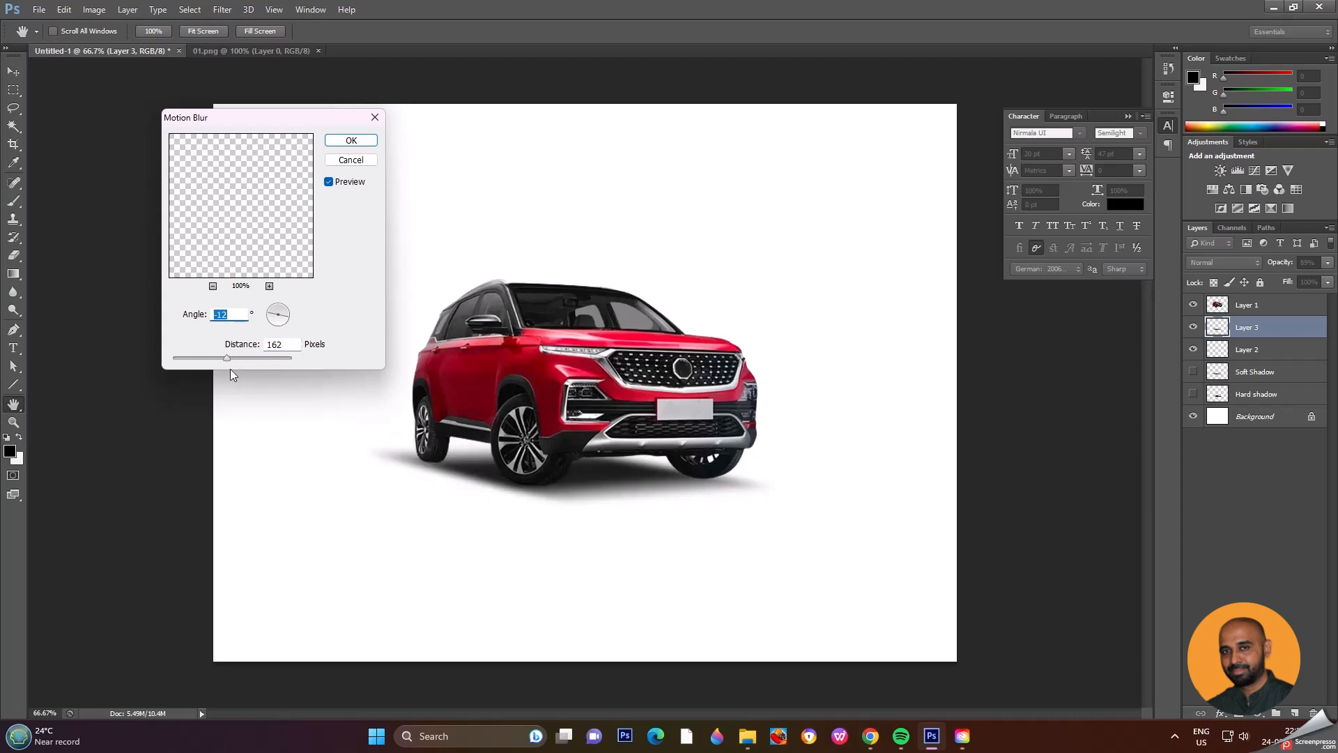
pyautogui.moveTo(224, 359); pyautogui.dragTo(210, 365)
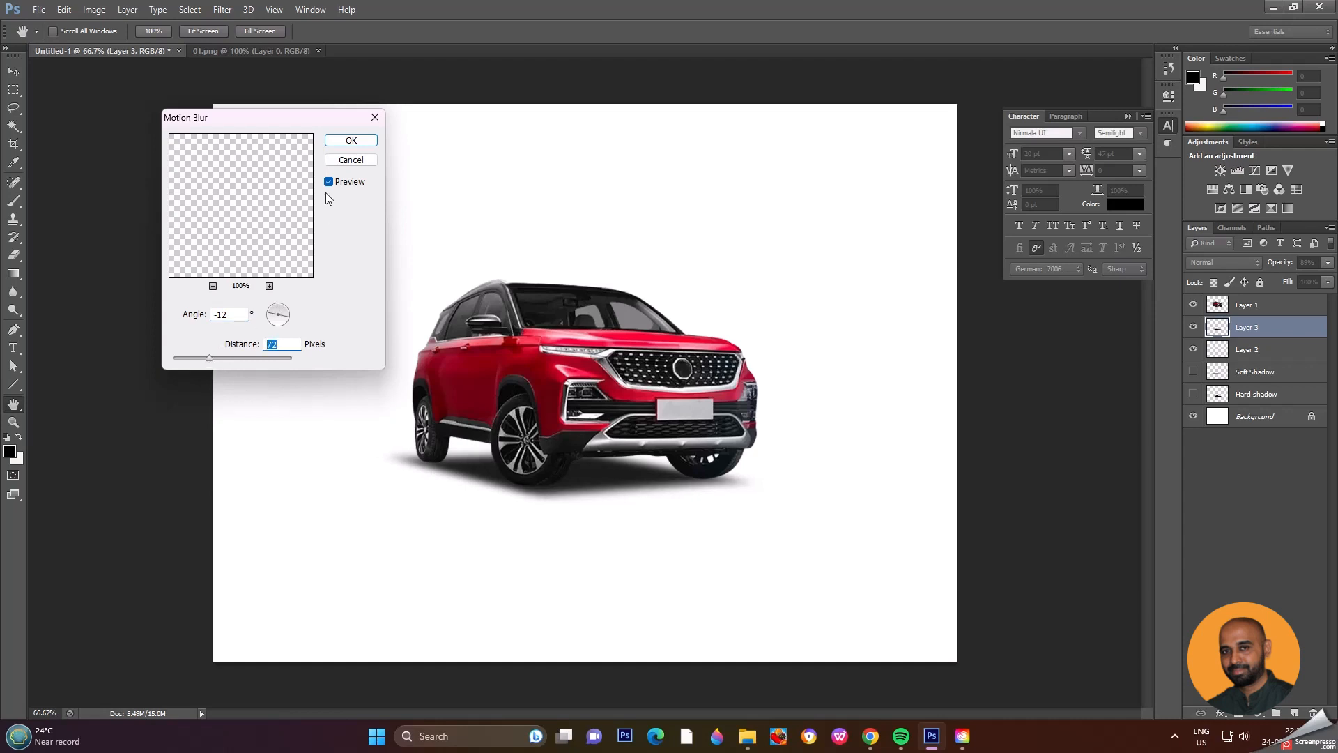
pyautogui.click(352, 141)
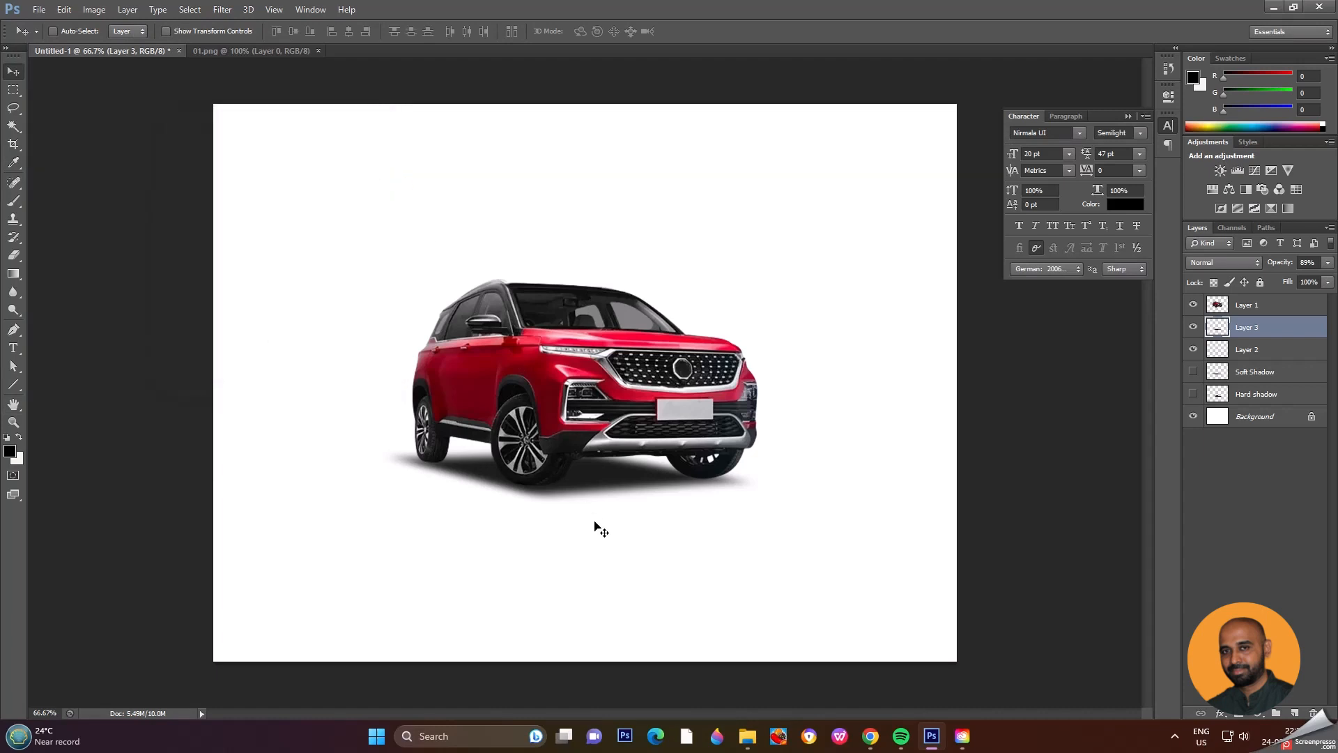
# Step: Skew the blurred Layer 3 shadow by about -10° and enlarge it to about 101% width and 108% height with Free Transform
pyautogui.hotkey('ctrl', 't')
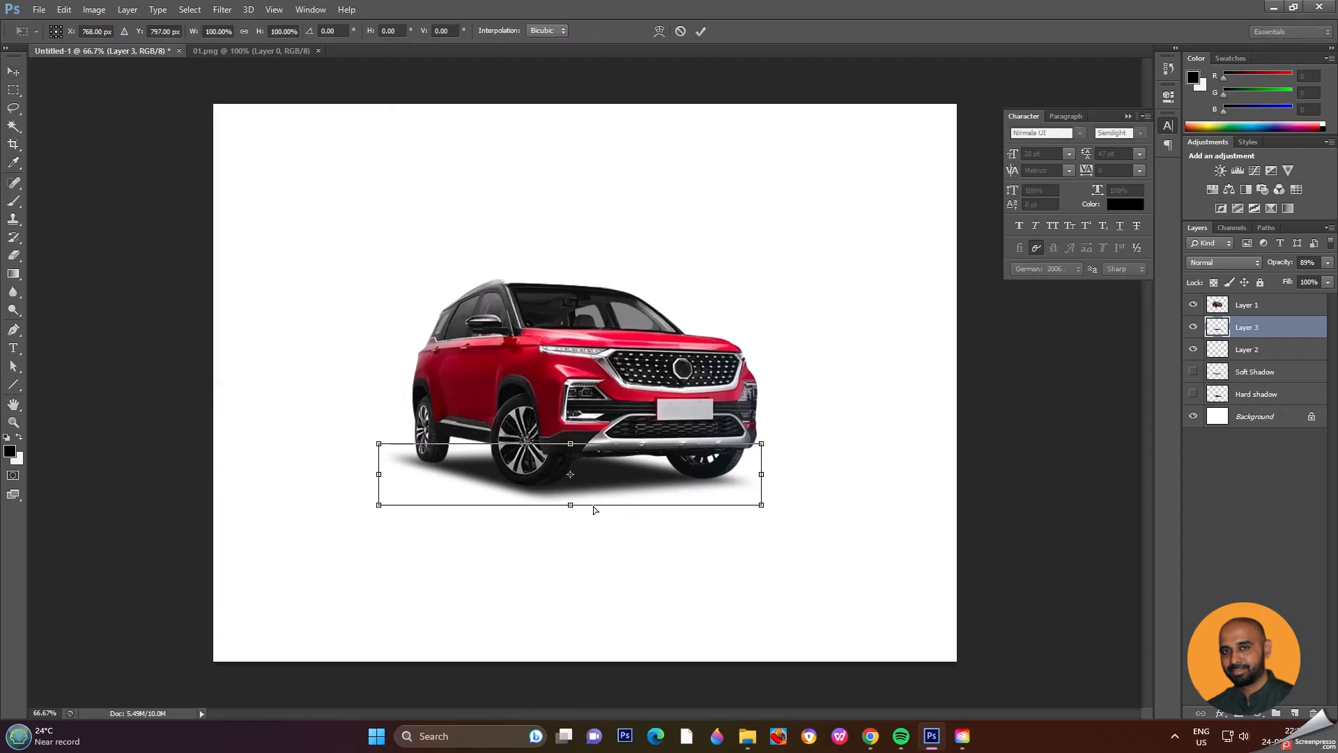
pyautogui.moveTo(571, 506); pyautogui.dragTo(566, 510)
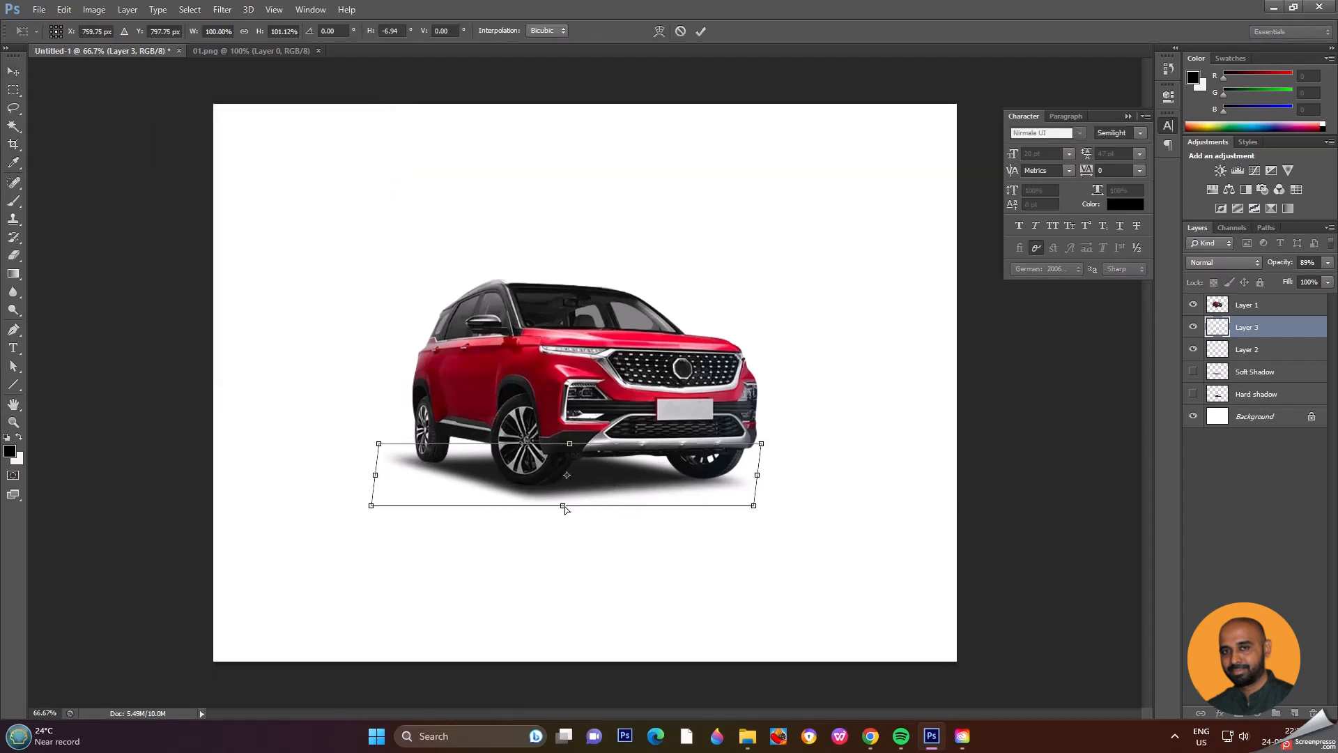
pyautogui.moveTo(754, 506); pyautogui.dragTo(759, 507)
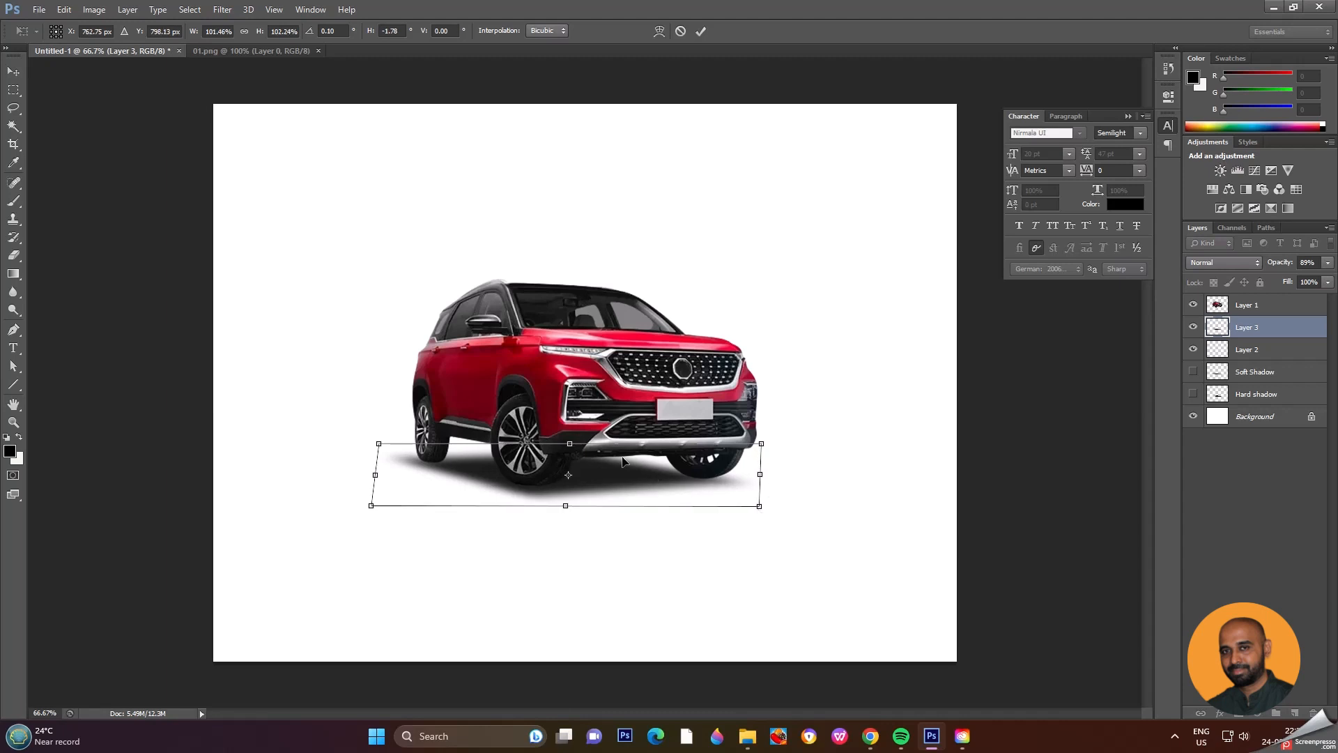
pyautogui.moveTo(568, 443); pyautogui.dragTo(573, 440)
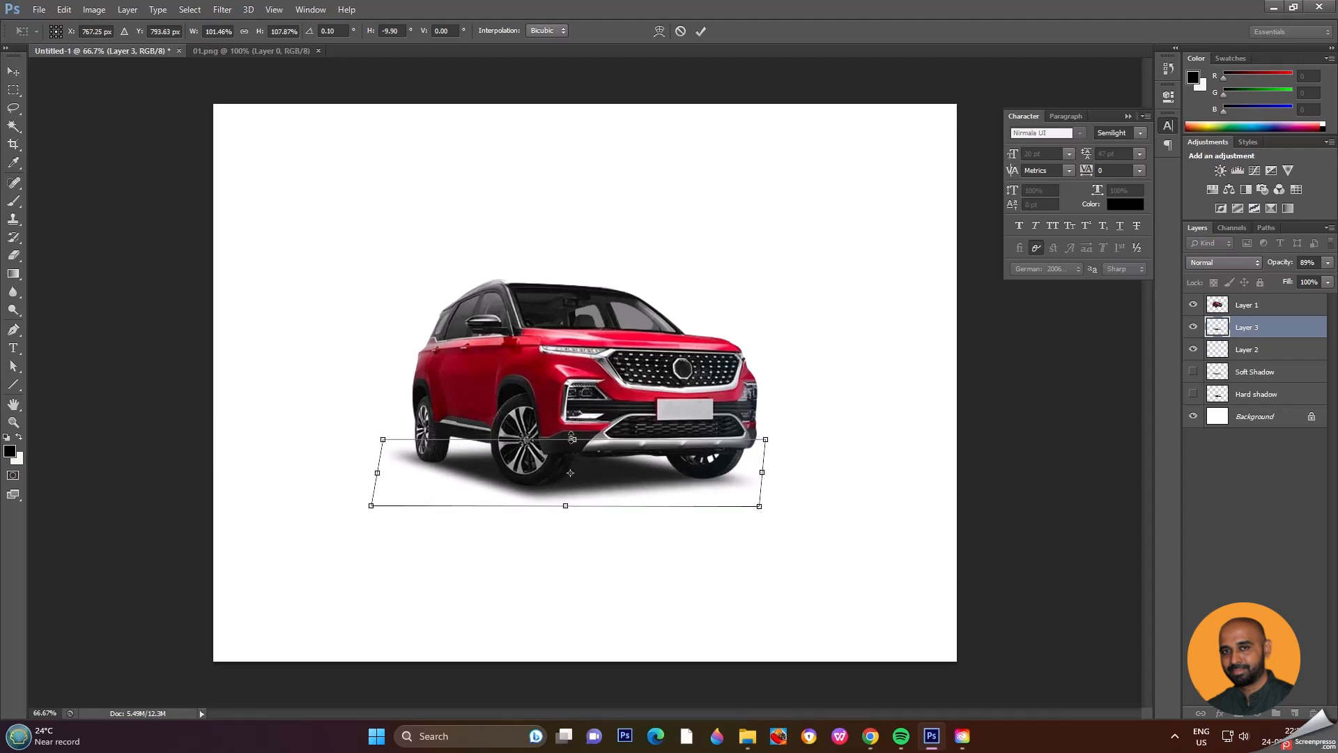
pyautogui.press('Return')
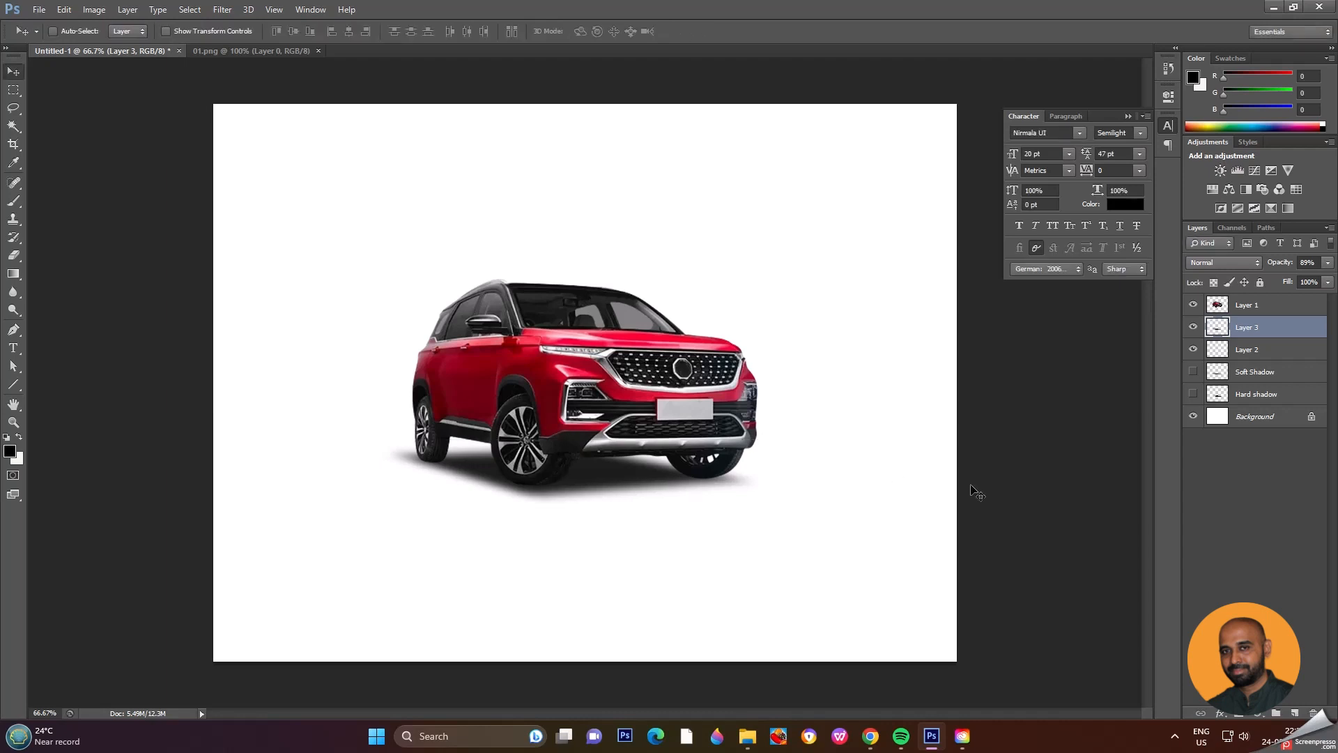